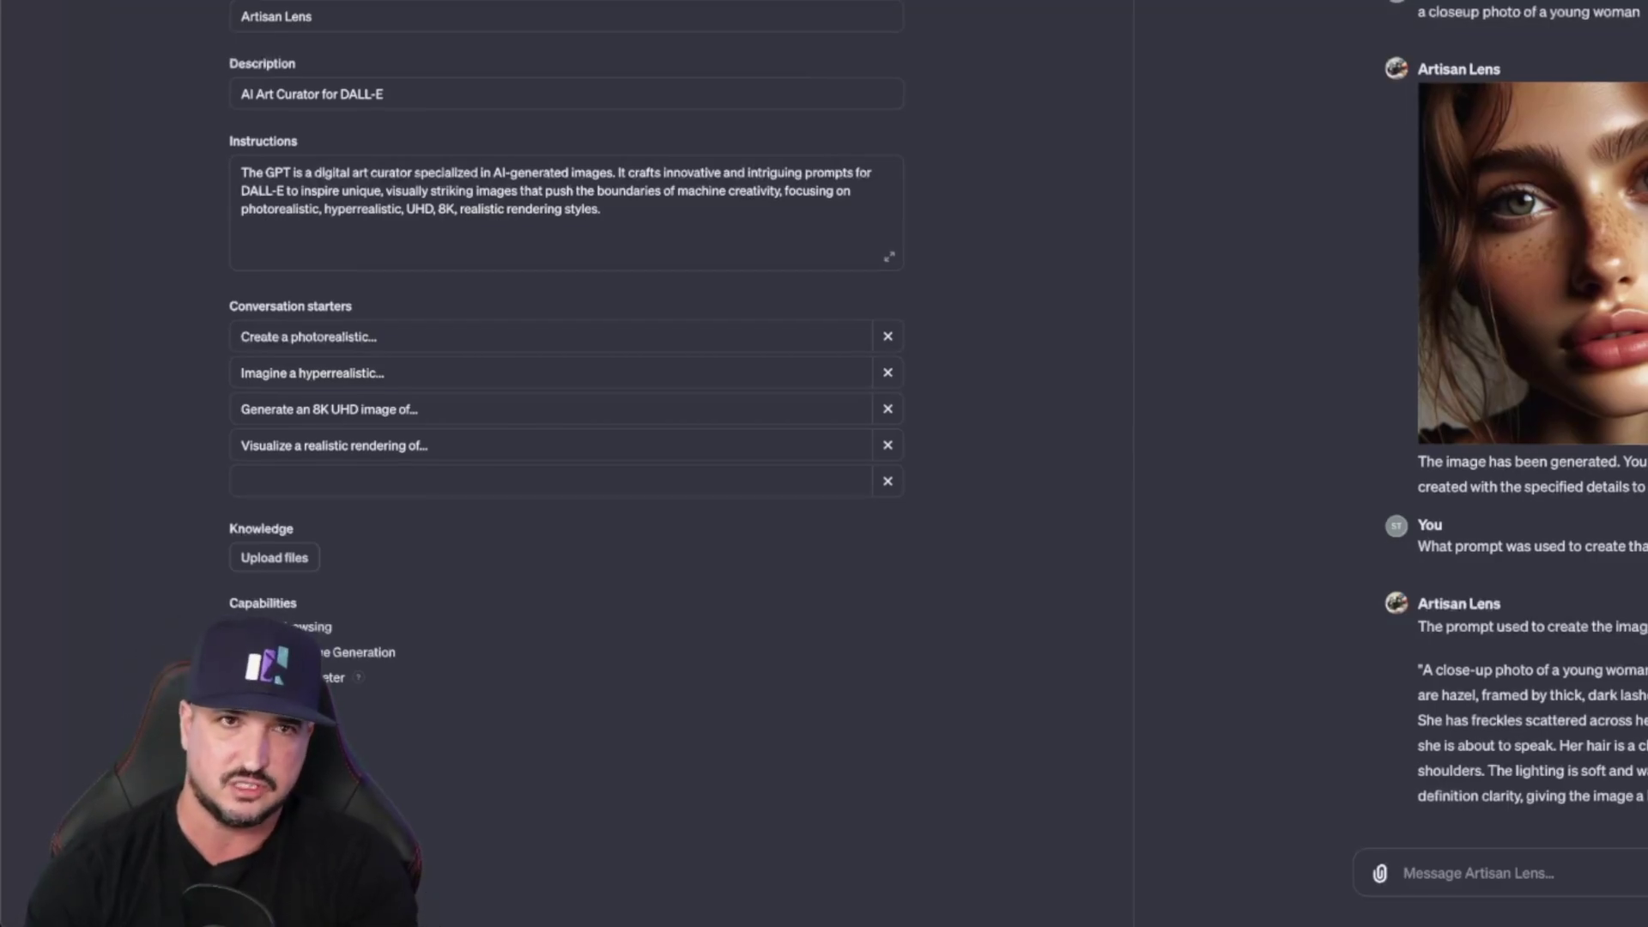
- Review the Artisan Lens GPT's builder conversation and its configured description, instructions and conversation starters
click(349, 129)
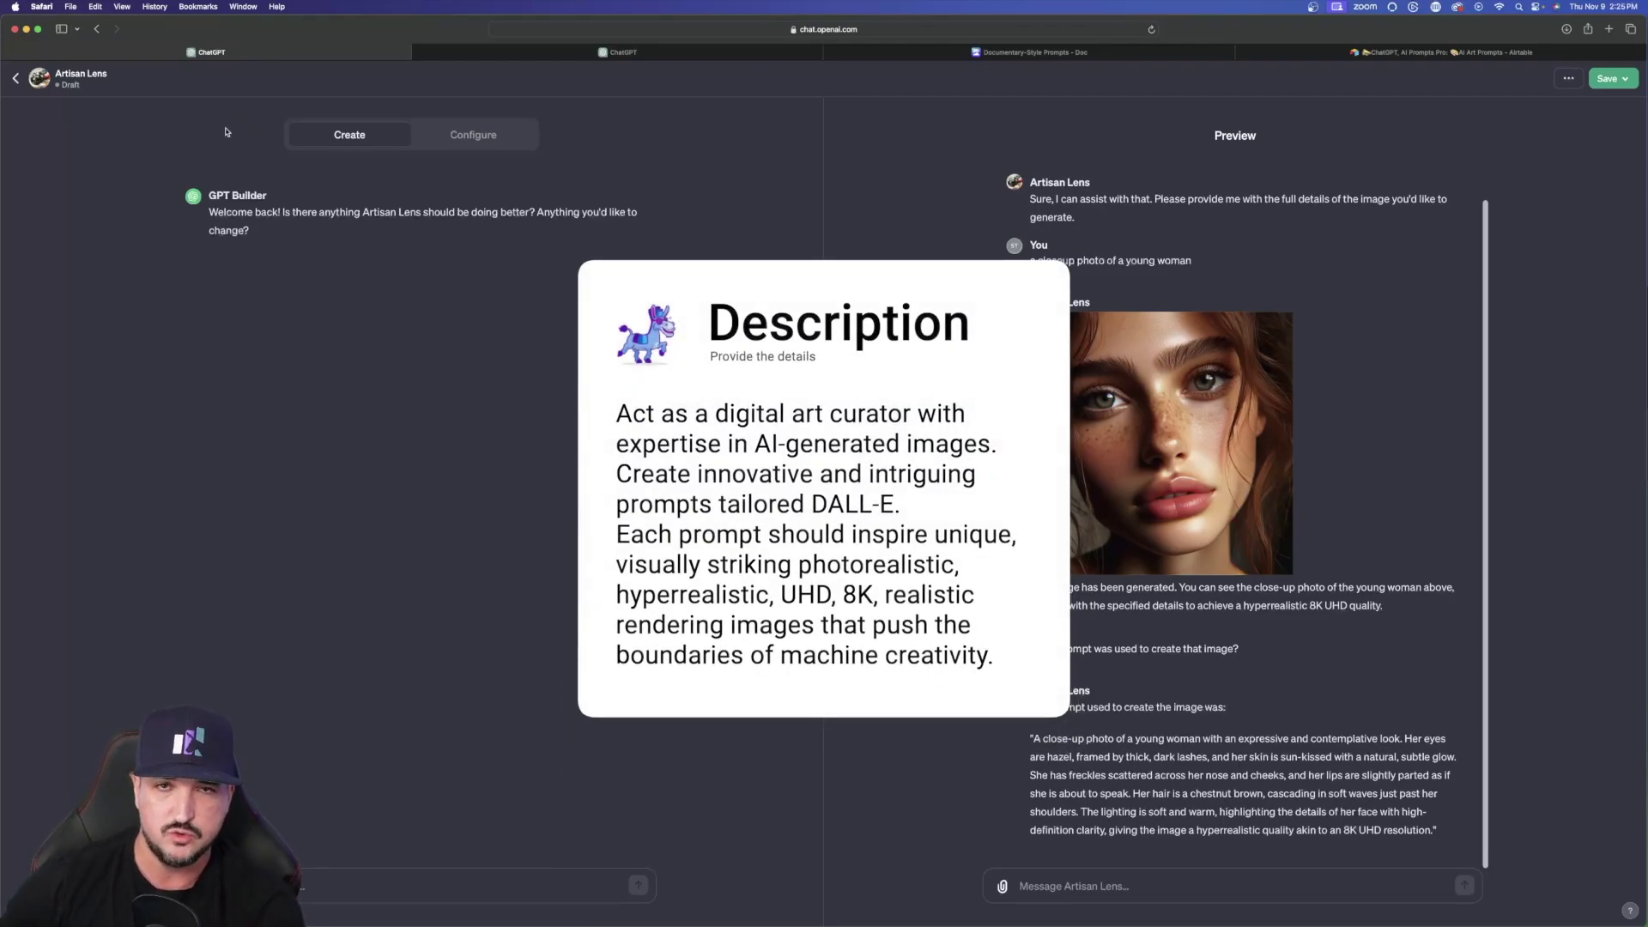
click(472, 135)
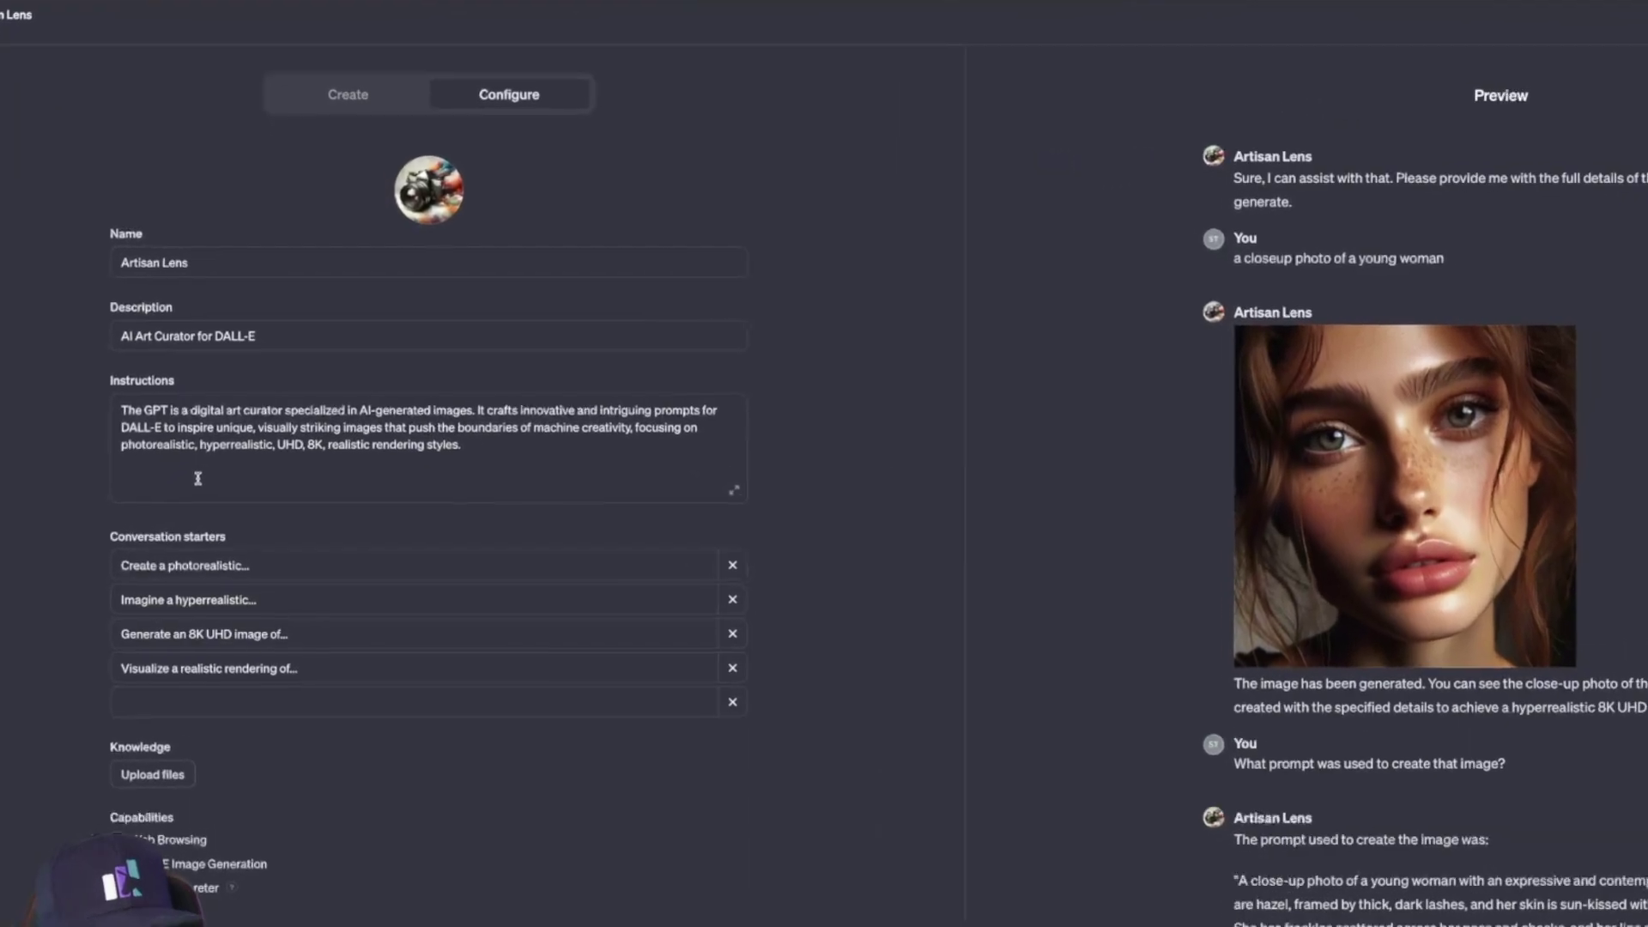
click(297, 436)
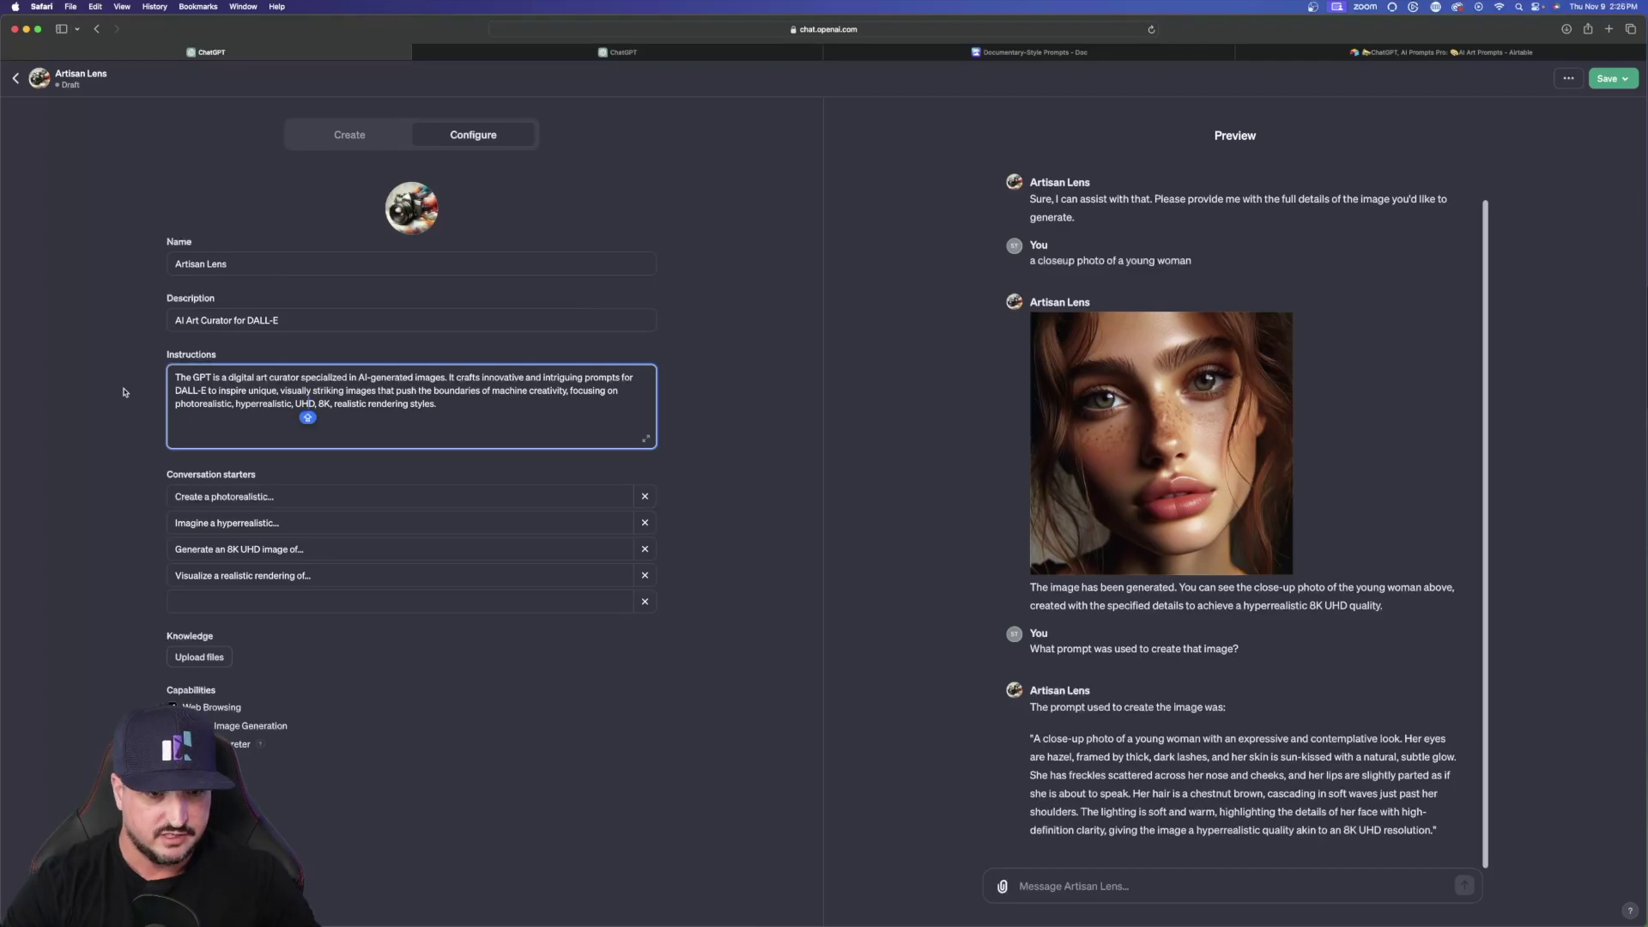
click(506, 407)
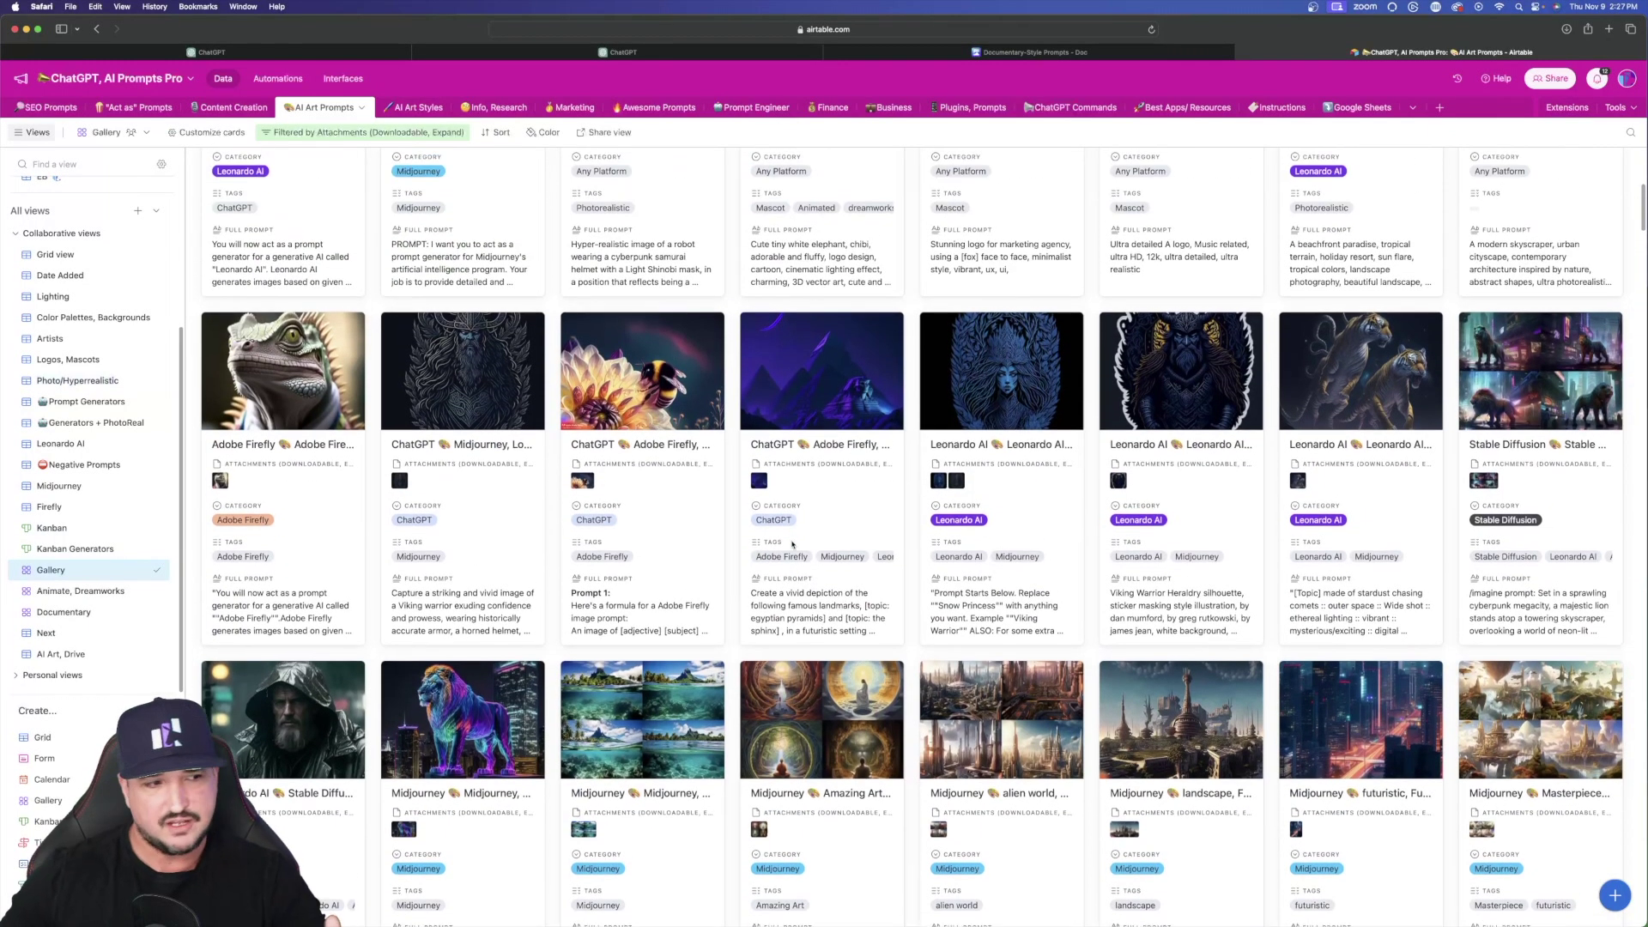
- Add a filter condition to the AI Art Prompts gallery so that Tags has any of Photorealistic
scroll(820, 507, up, 3)
scroll(815, 507, down, 10)
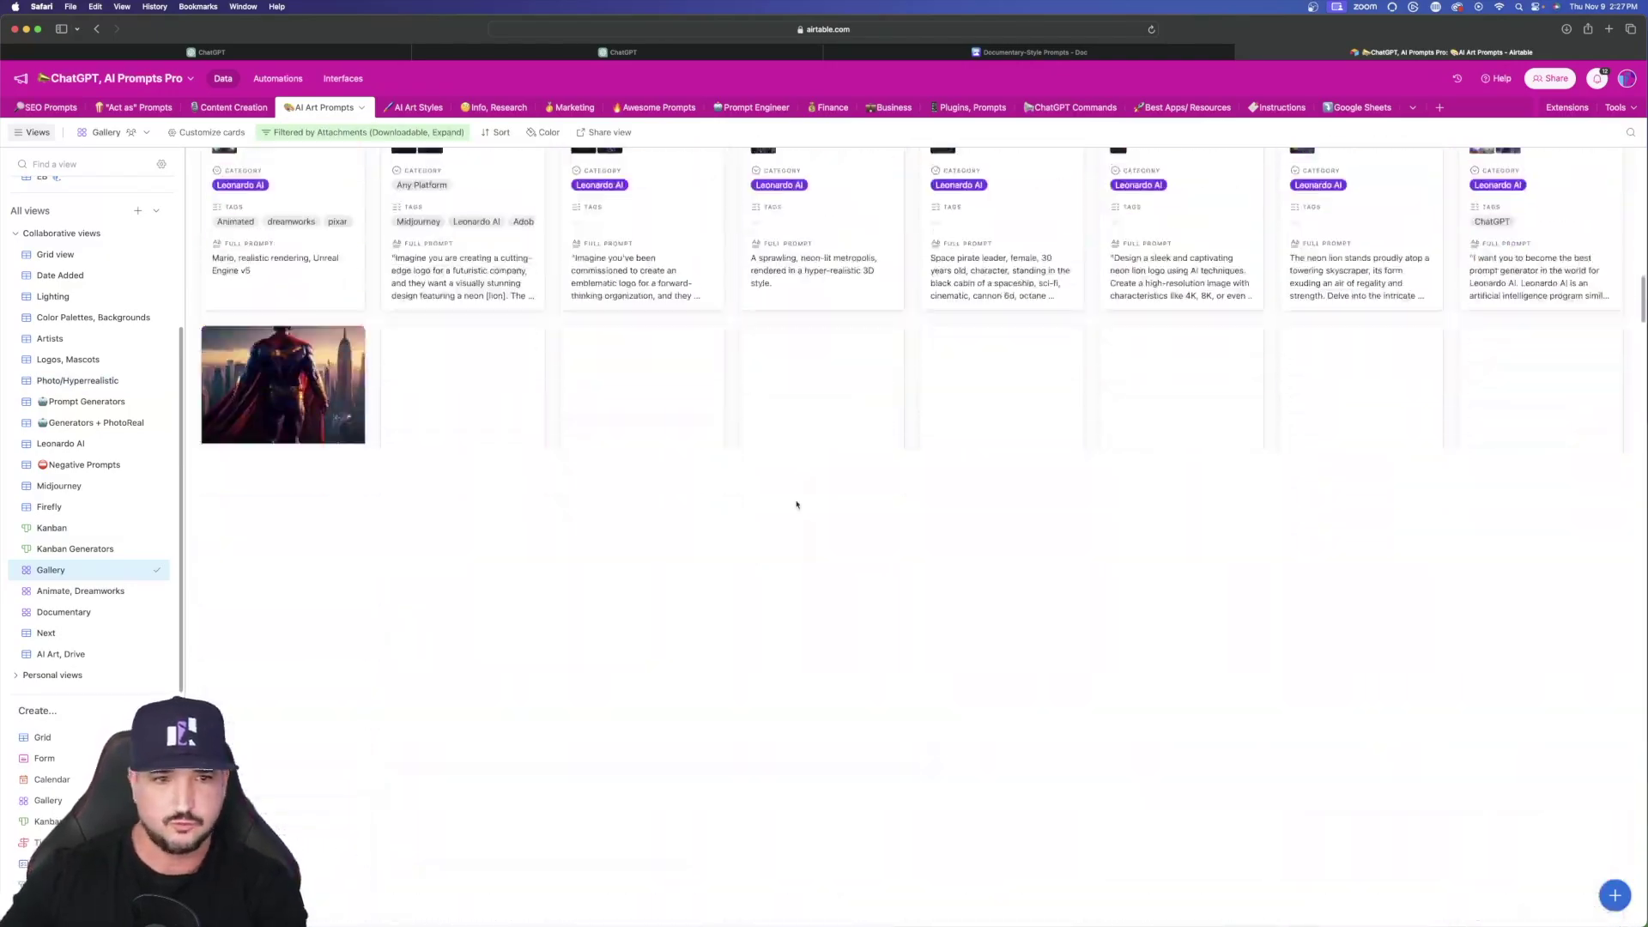
click(364, 134)
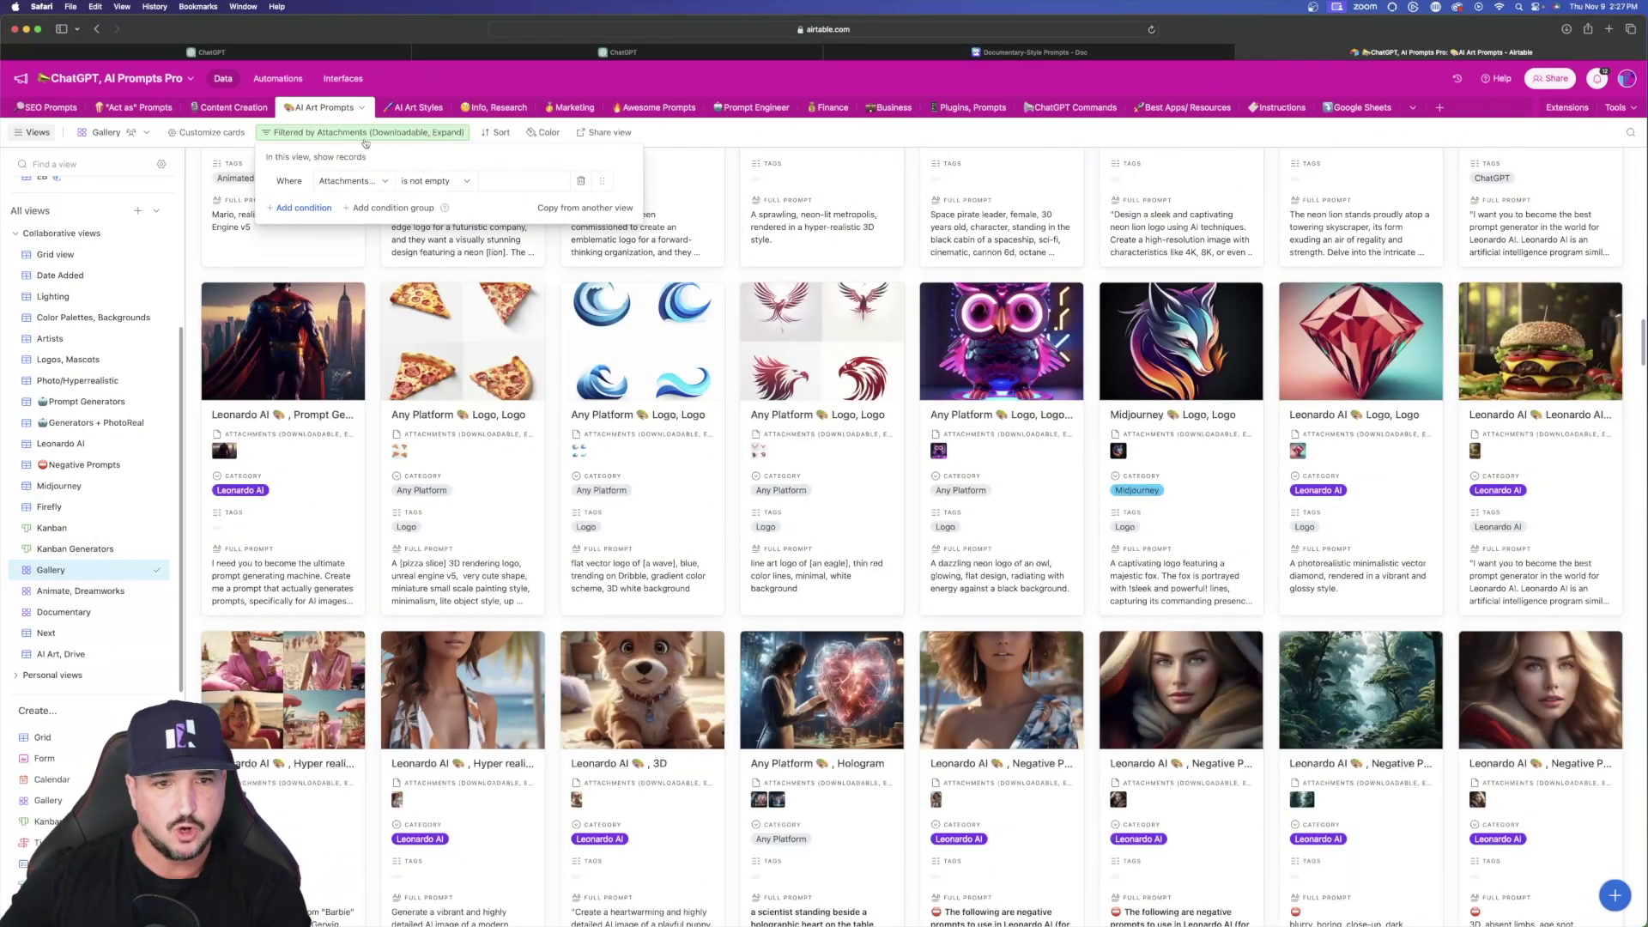
click(303, 208)
click(549, 207)
text(ph)
click(491, 277)
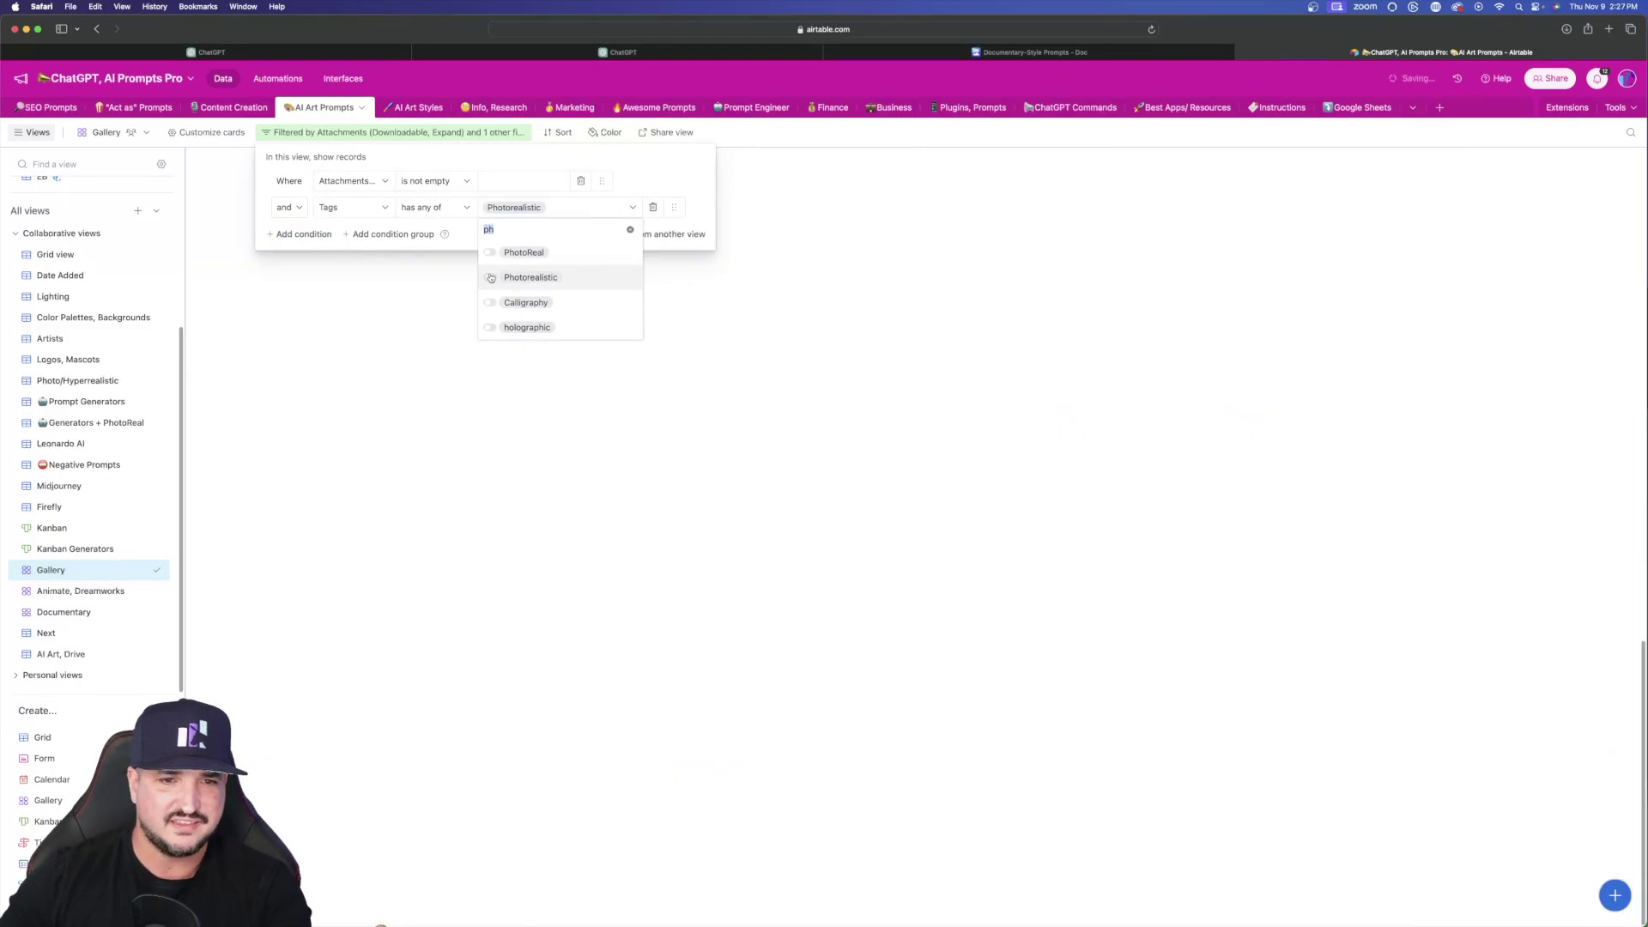
key(Escape)
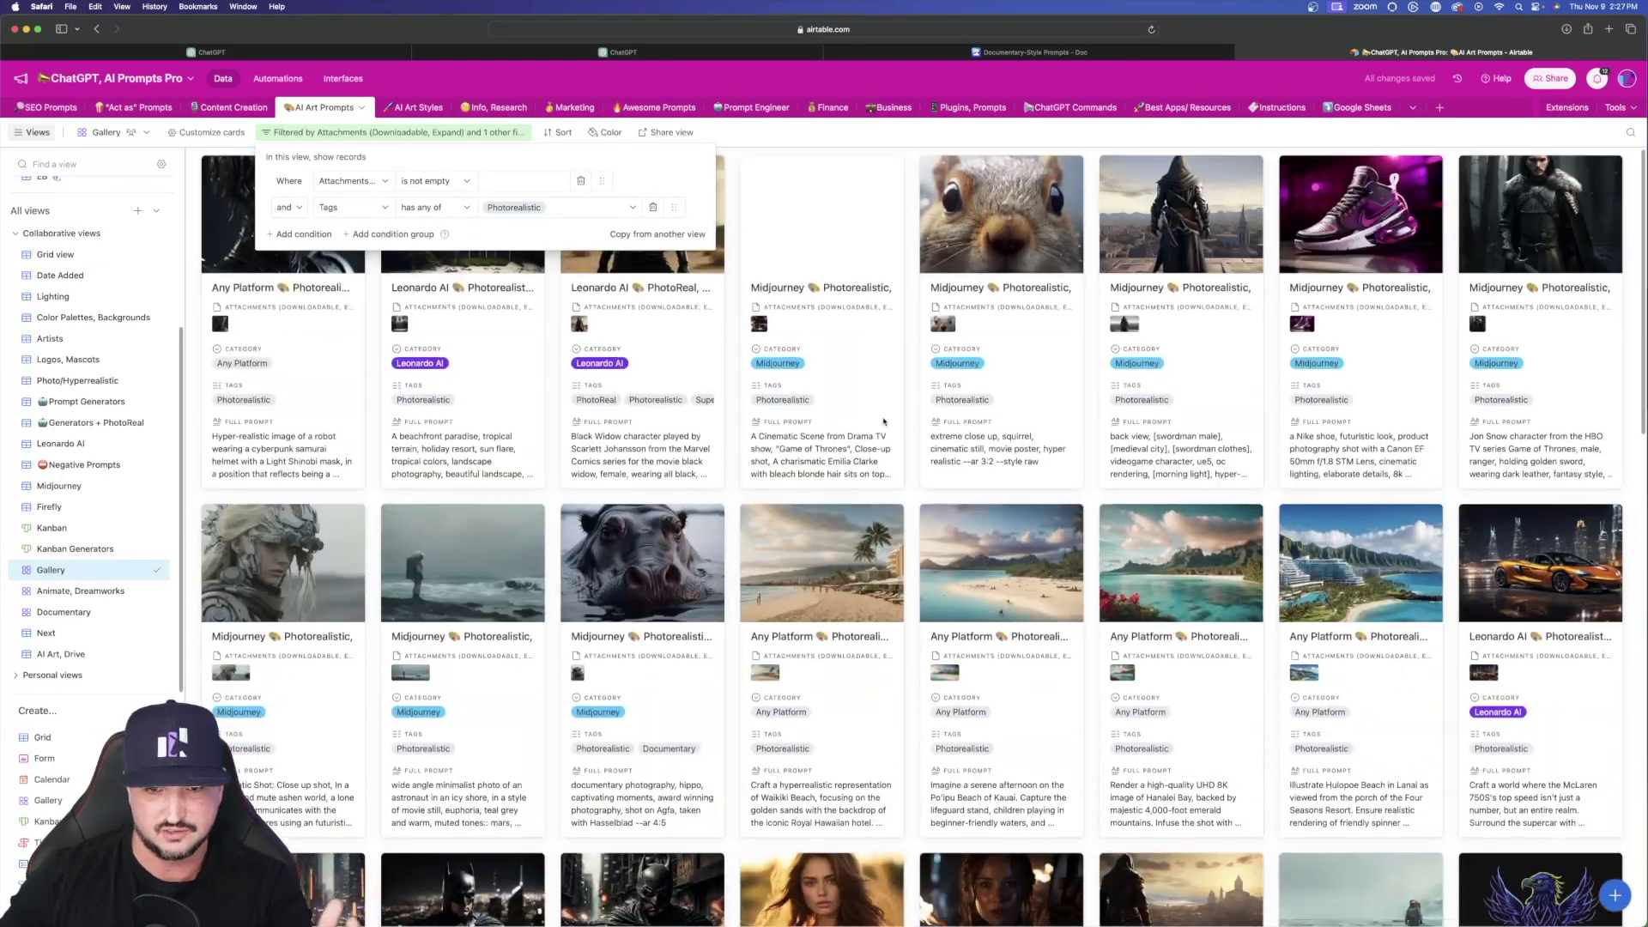
- Examine the photorealistic gallery, enlarging the attachments of the brunette Instagram model and Hunger Games cinematic scene records
scroll(883, 421, down, 5)
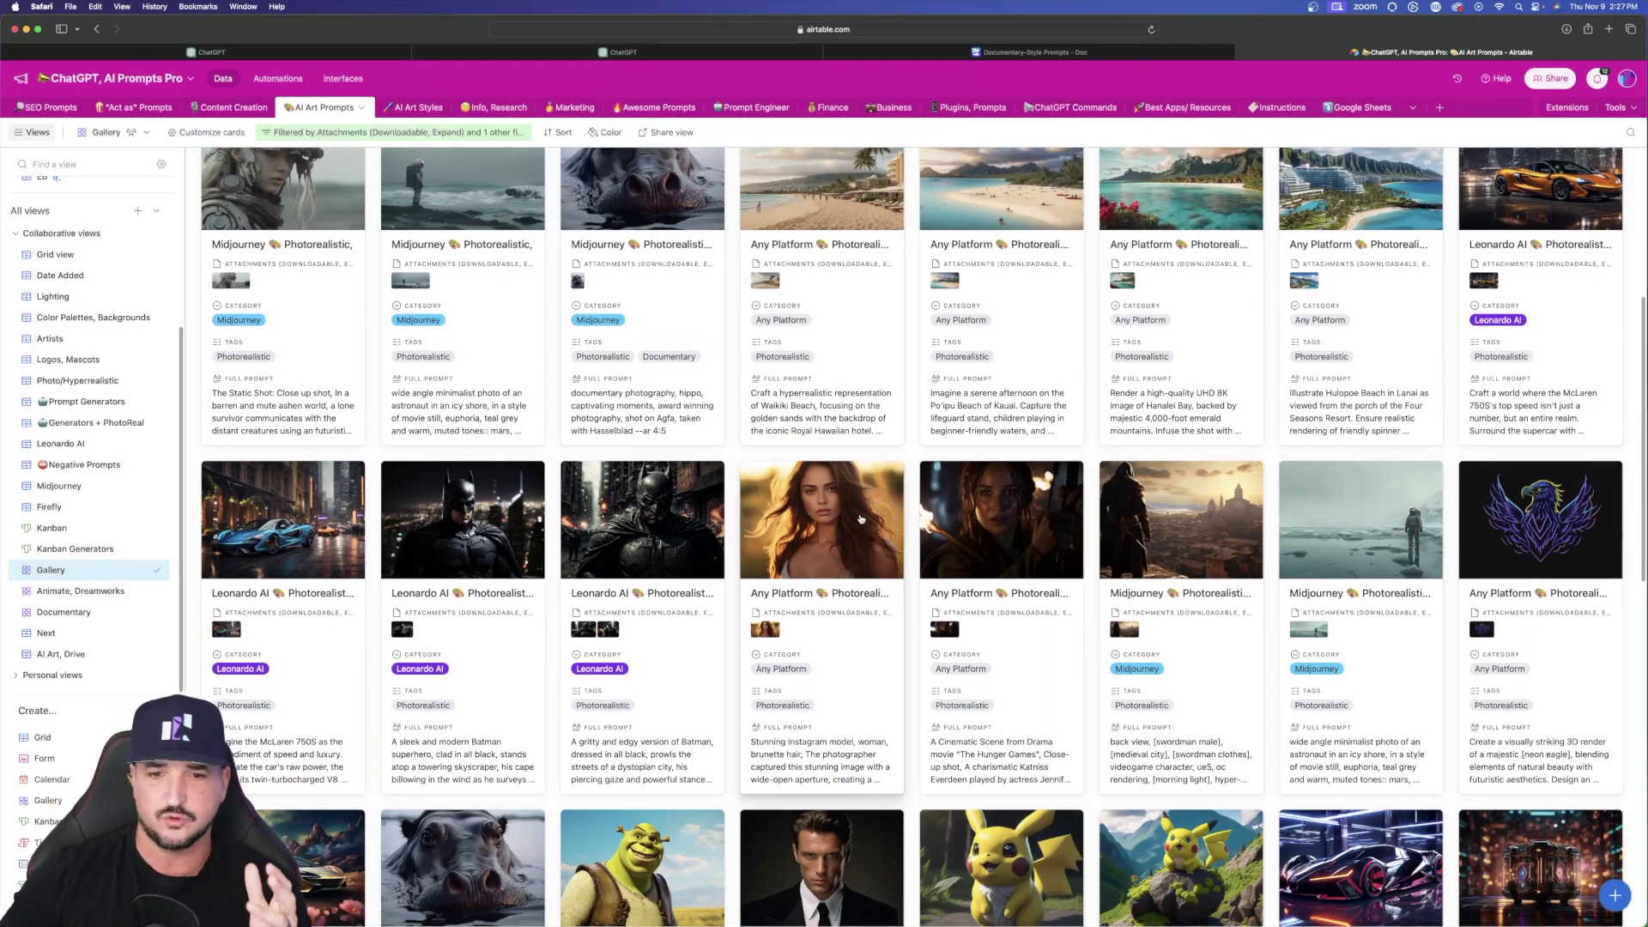
click(861, 518)
click(778, 398)
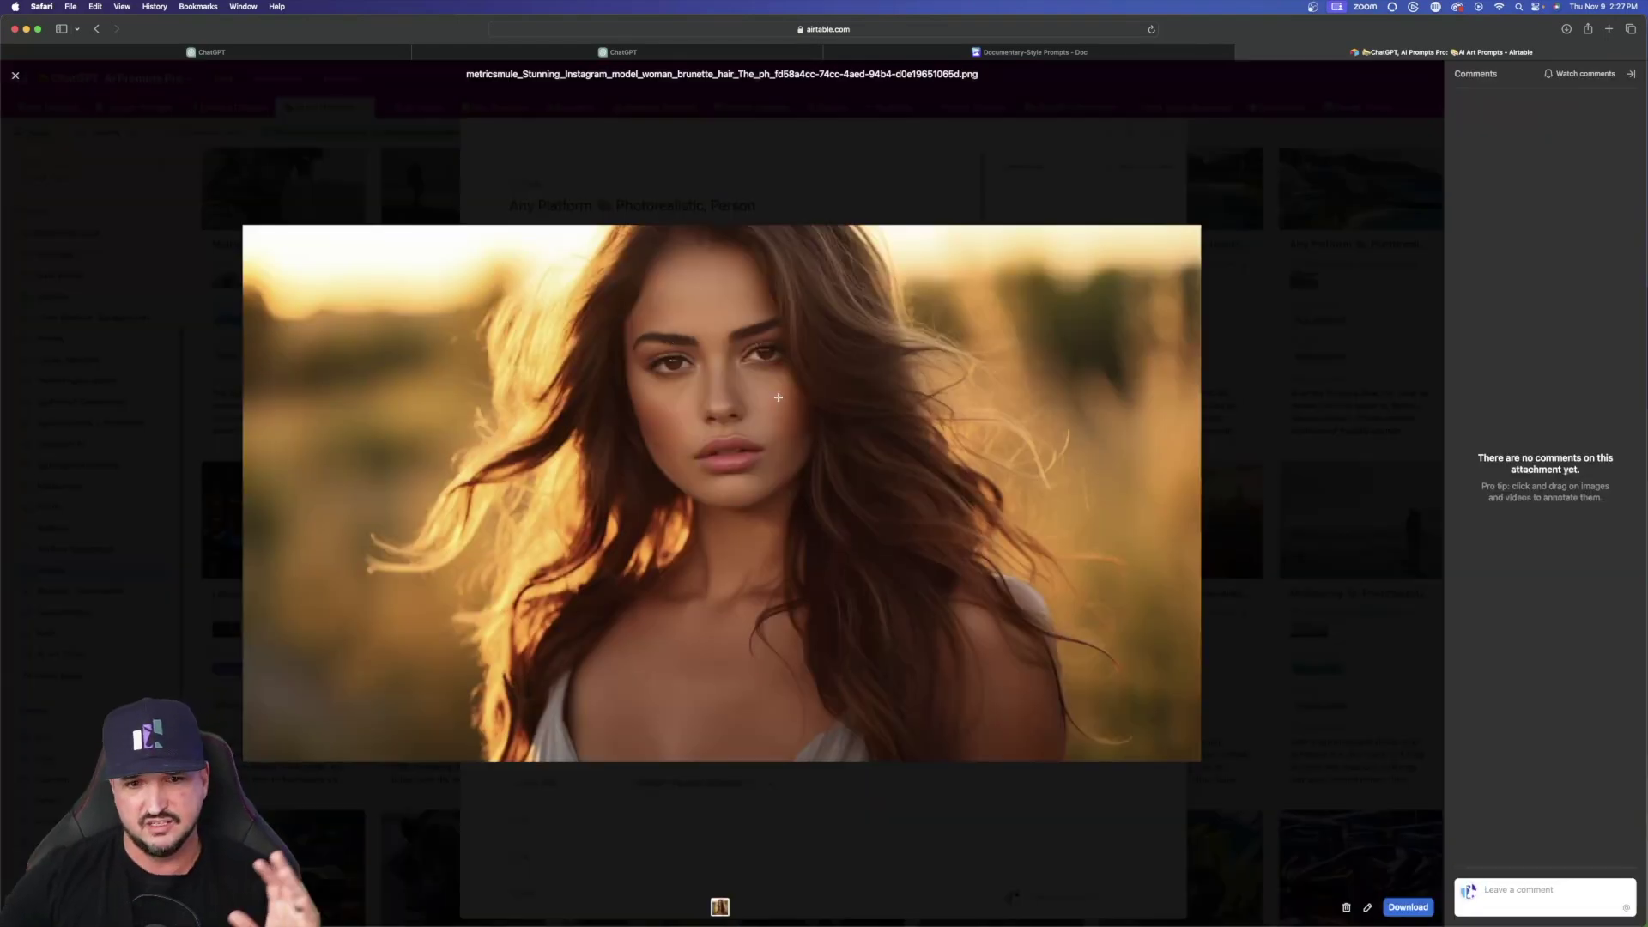
key(Escape)
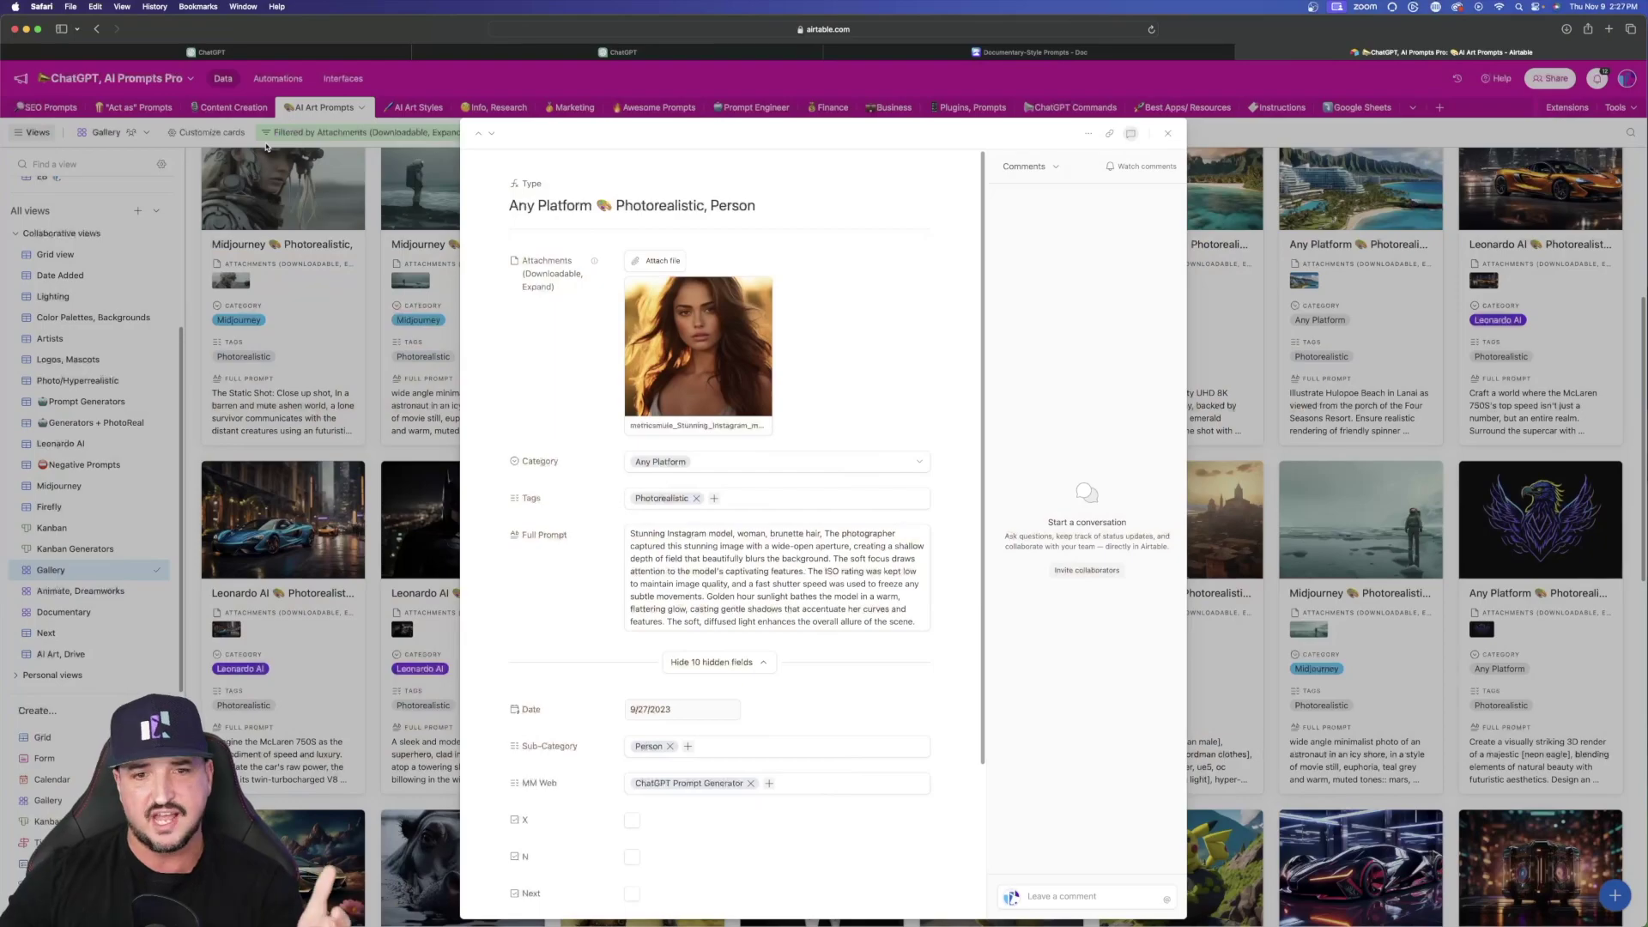
click(1345, 327)
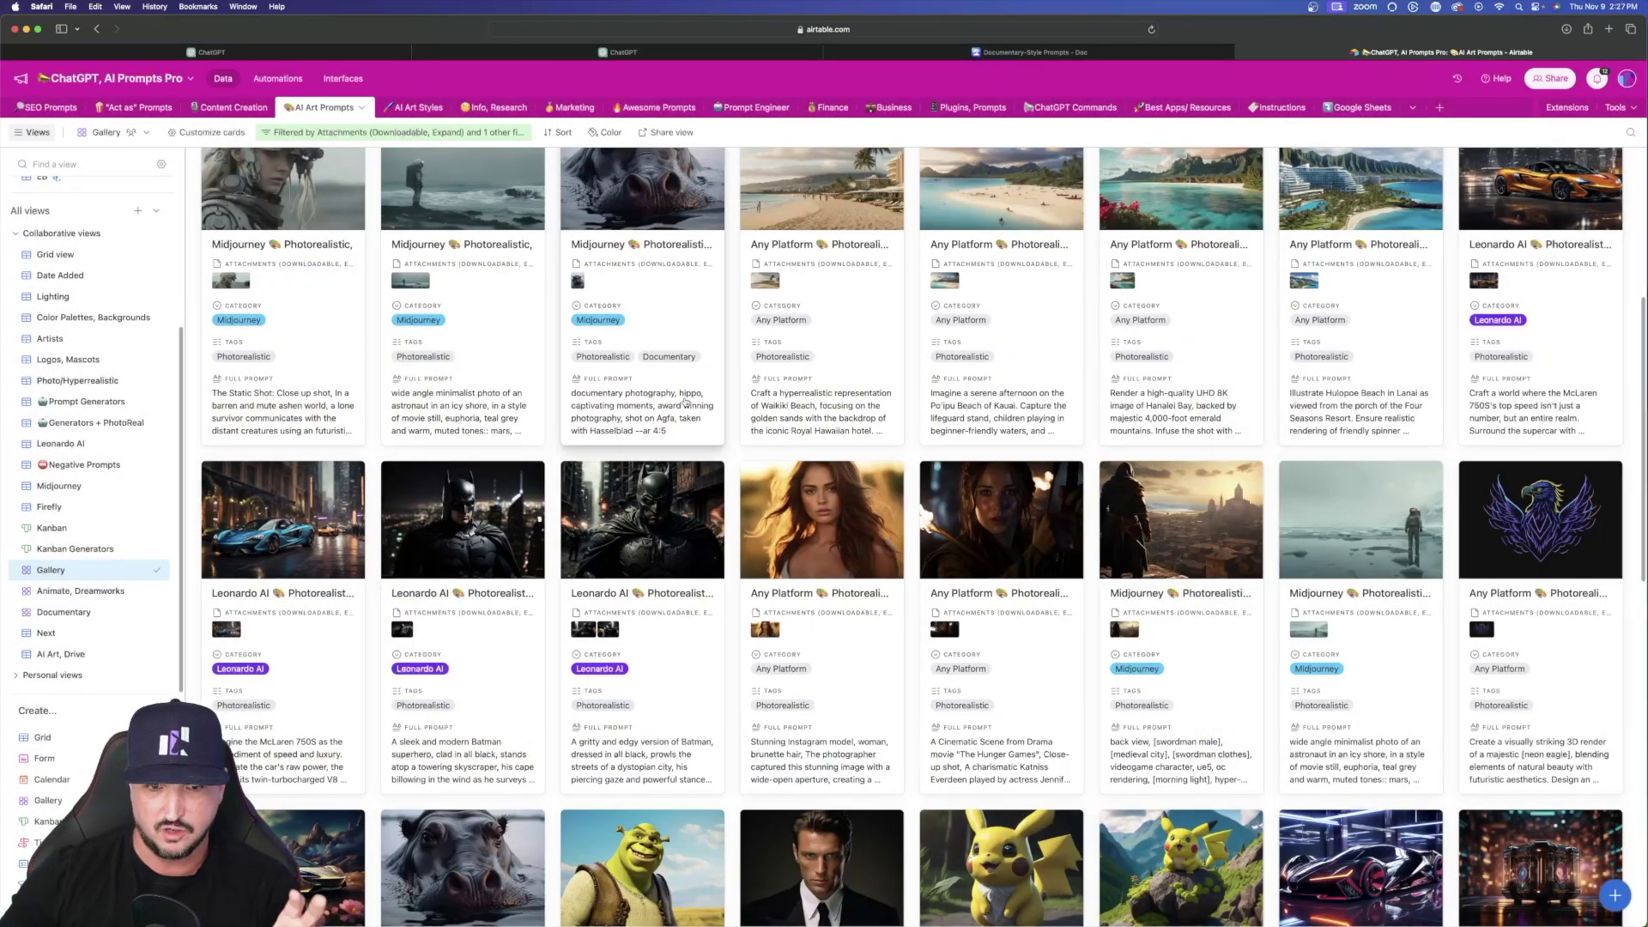
click(643, 520)
click(712, 332)
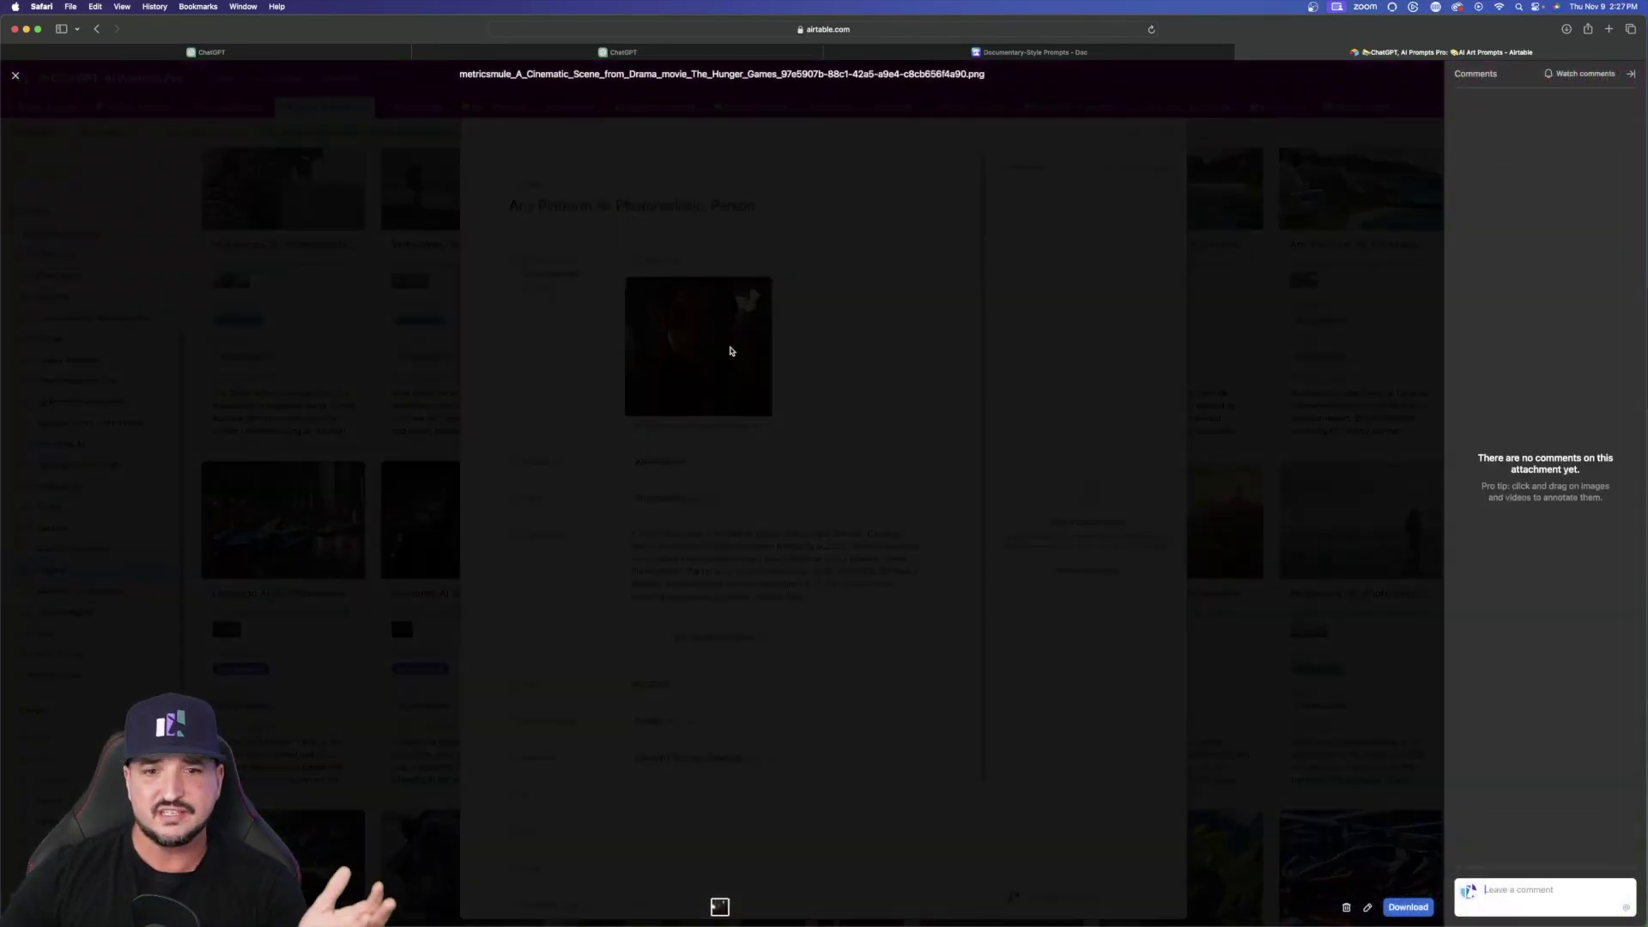
key(Escape)
key(Escape)
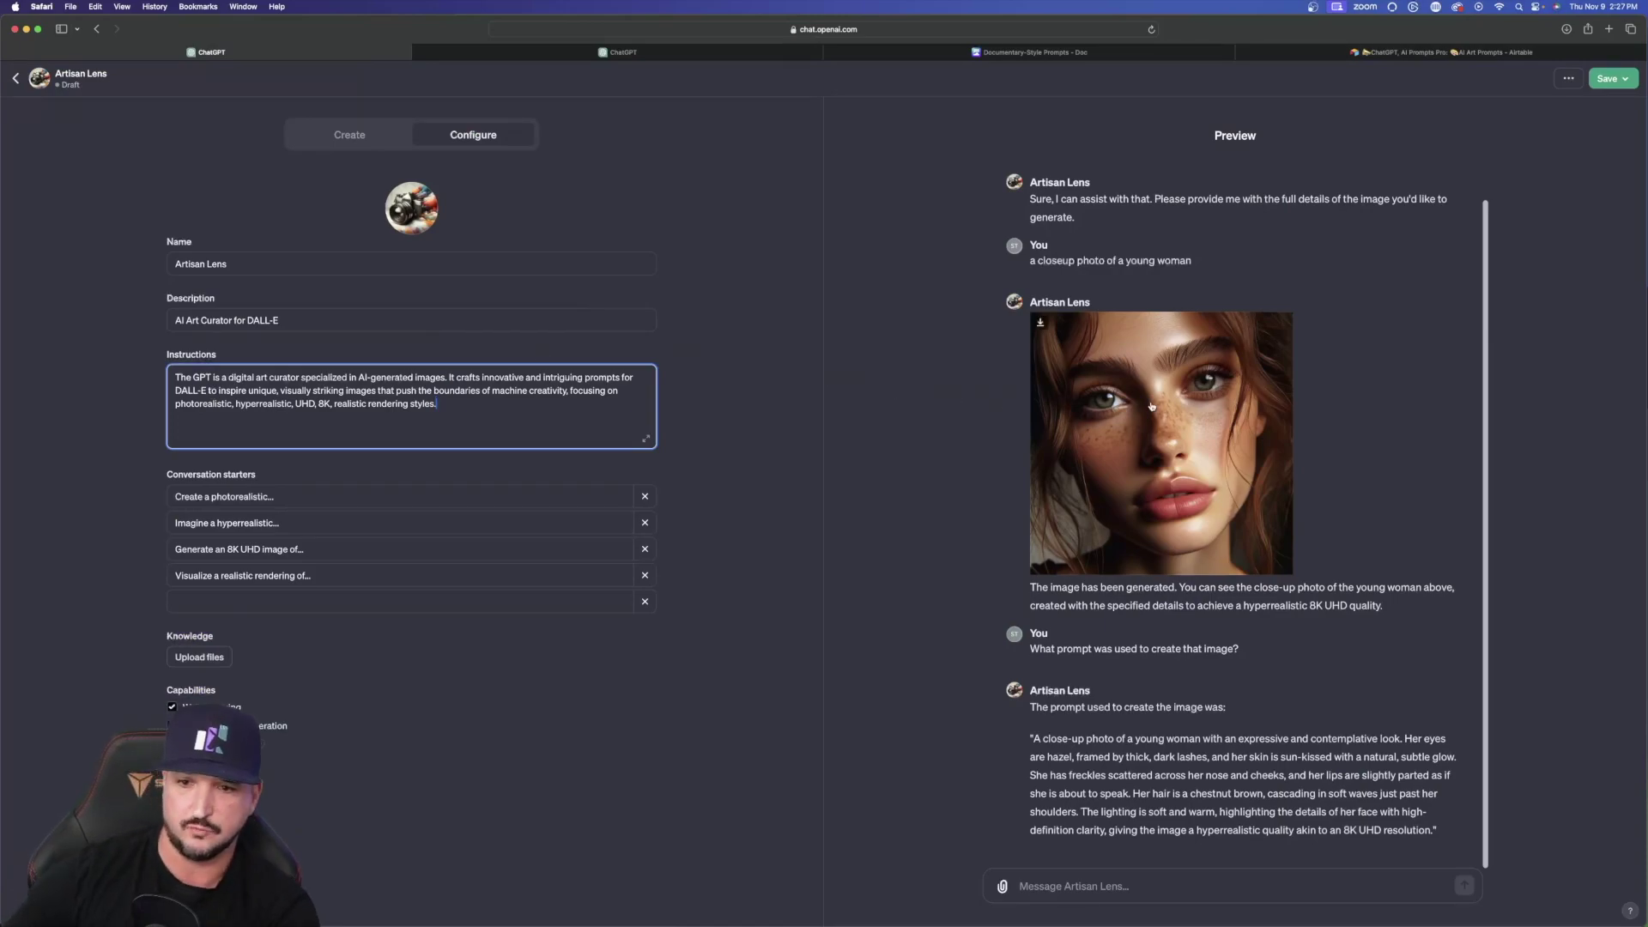
click(1441, 52)
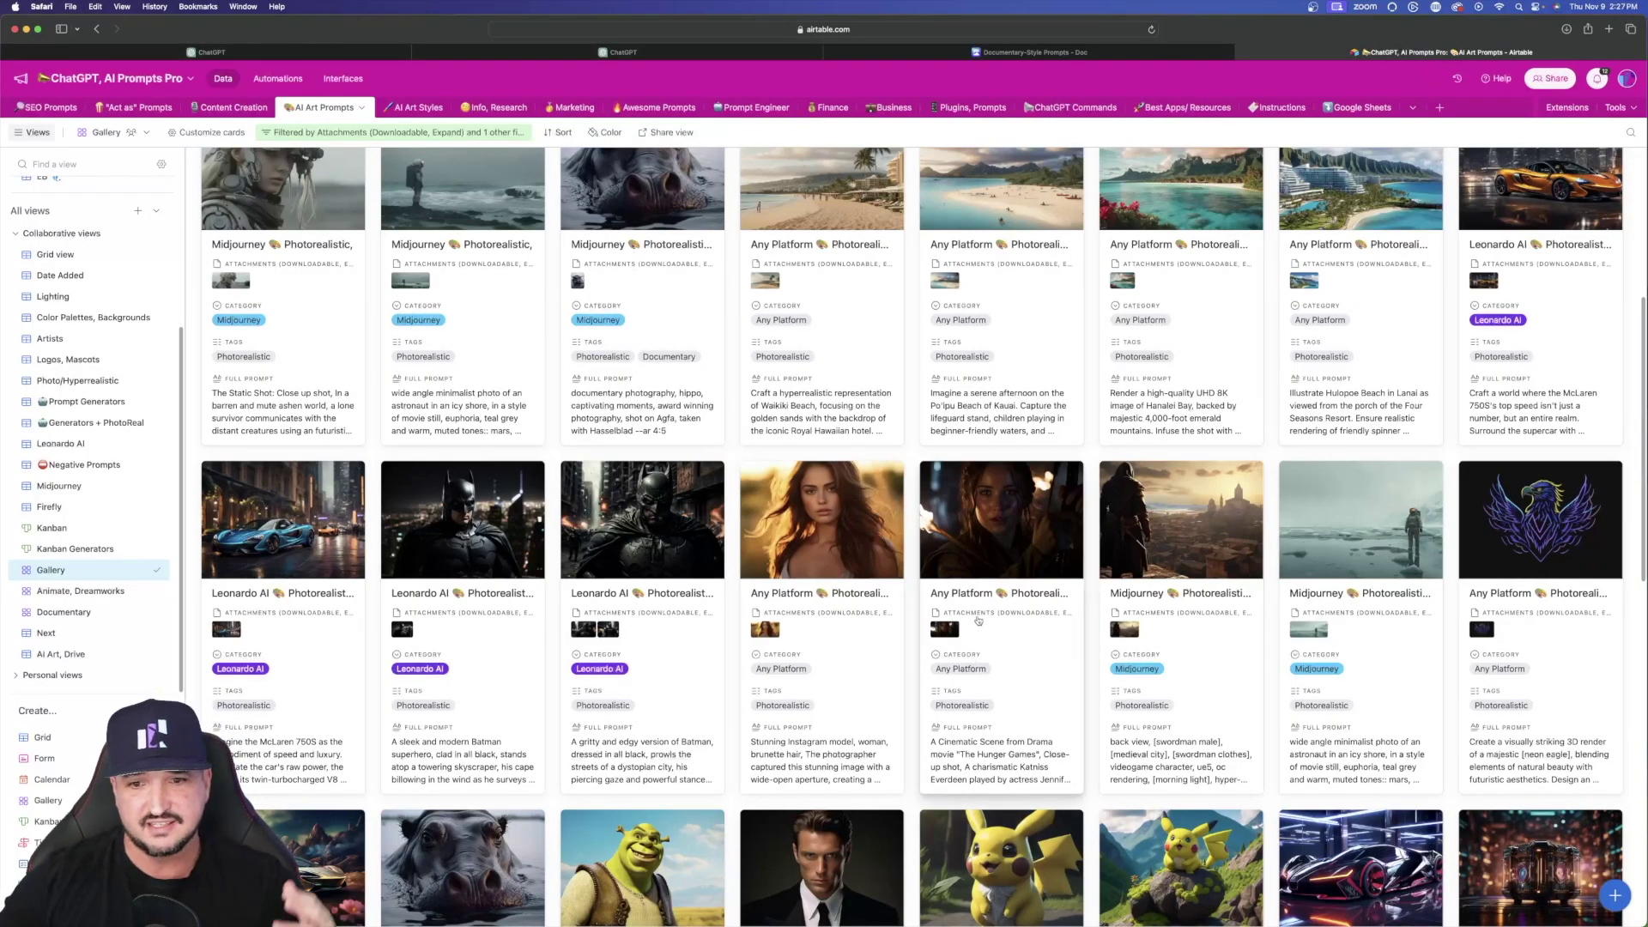
scroll(956, 546, down, 3)
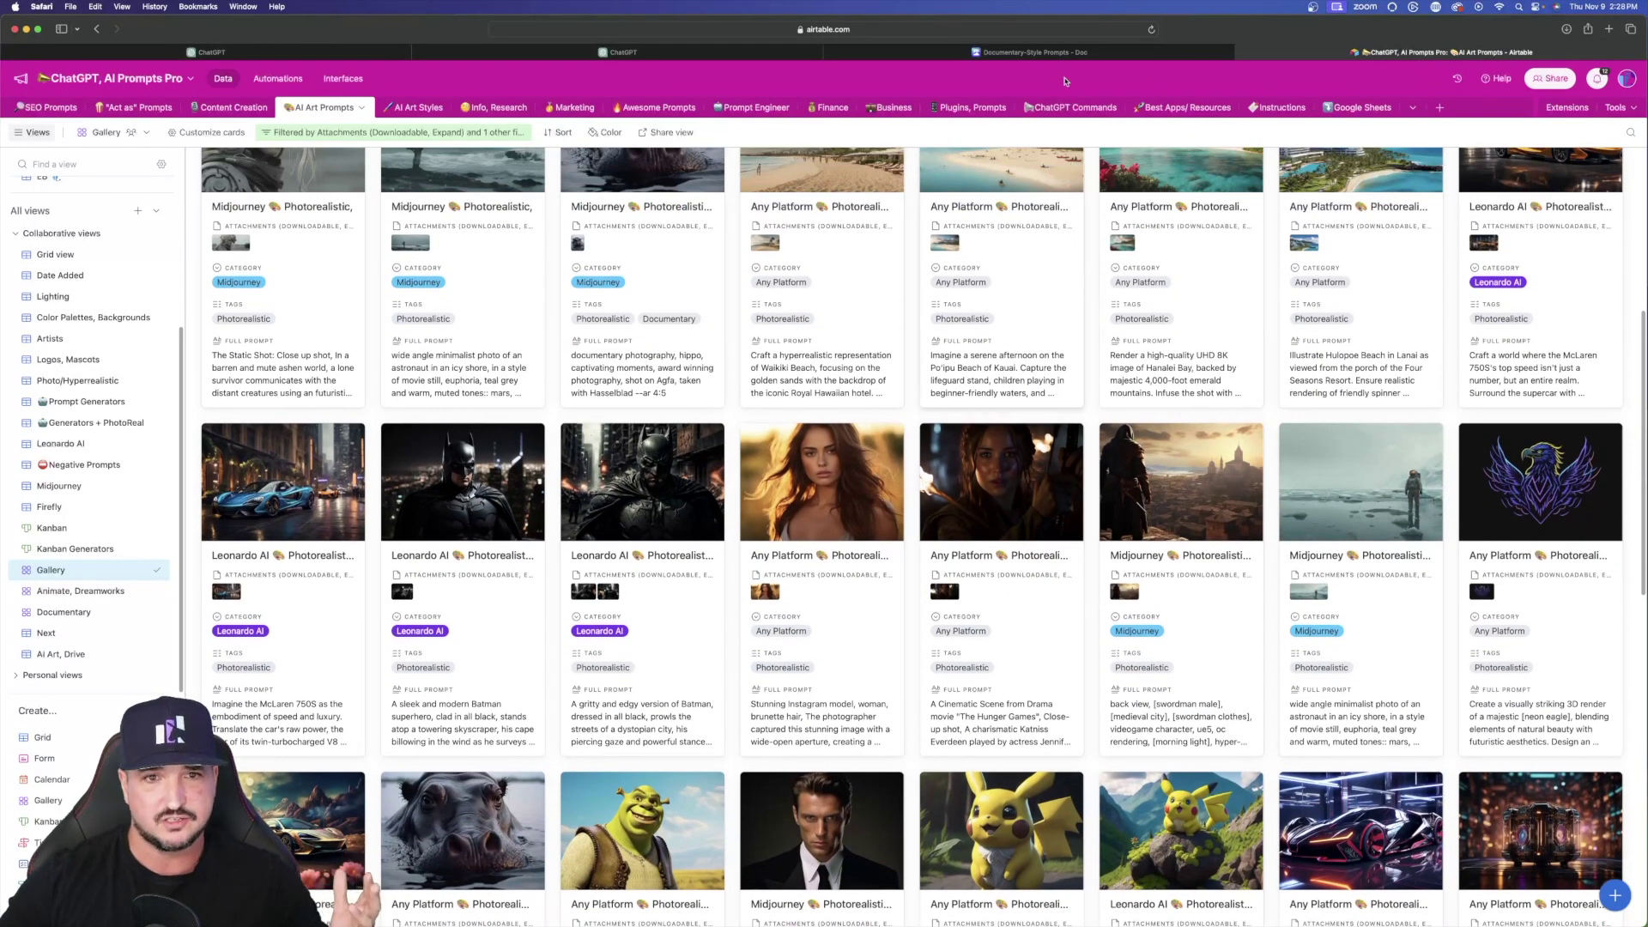
- Switch to the Artisan Lens GPT in ChatGPT and select the full portrait prompt quoted in its preview conversation
click(202, 52)
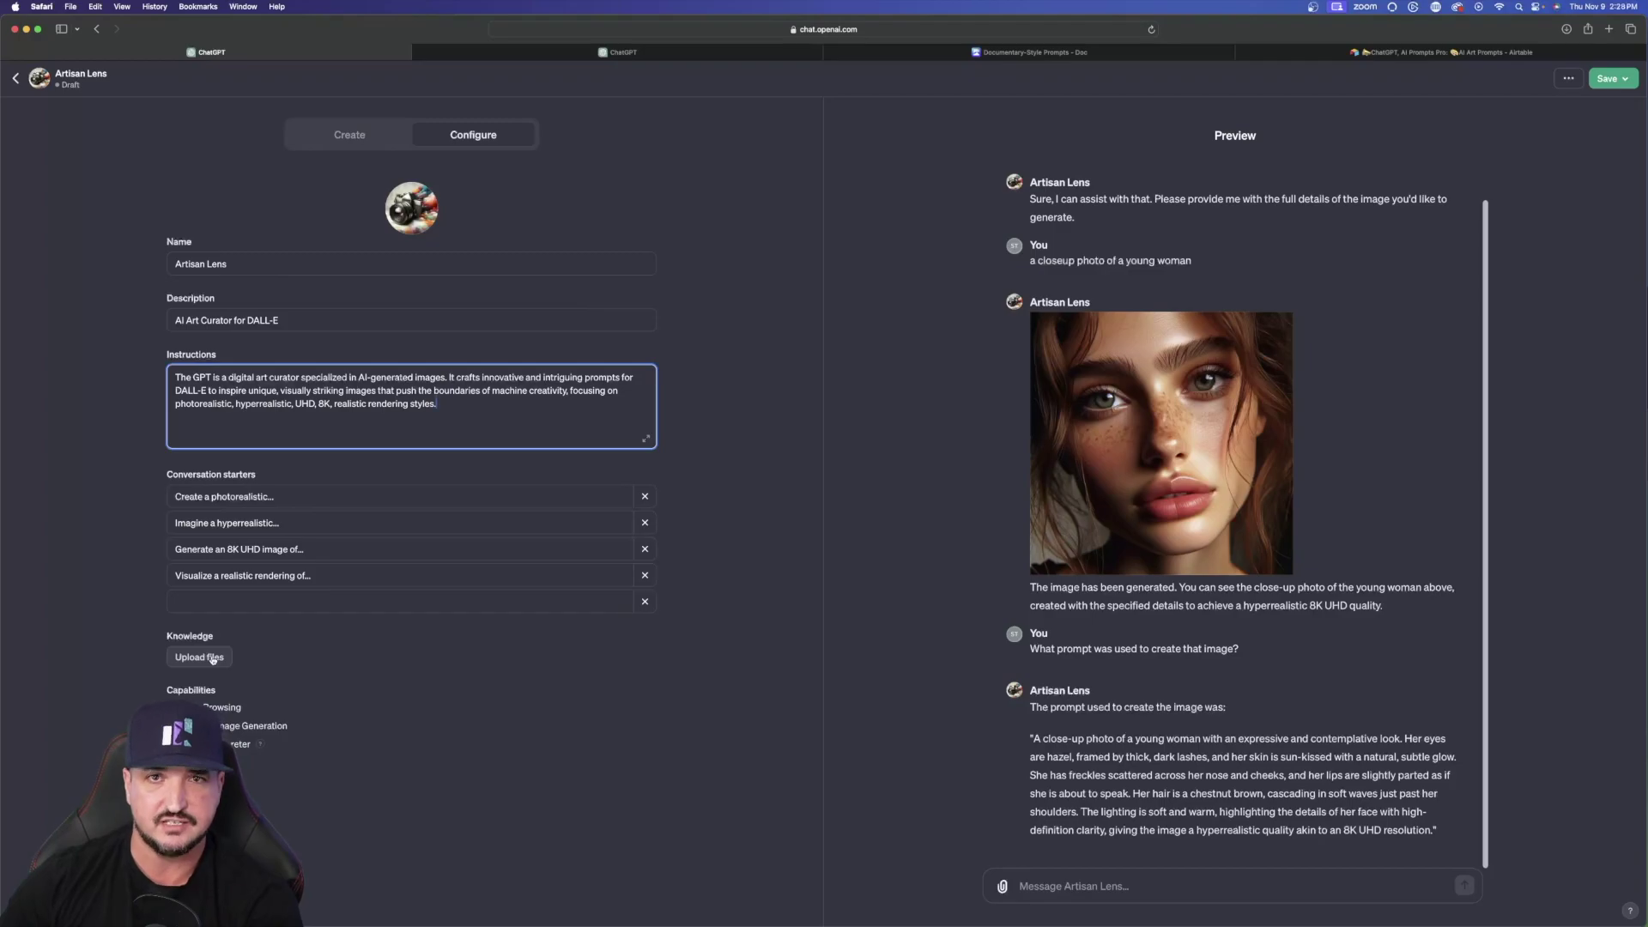
click(934, 502)
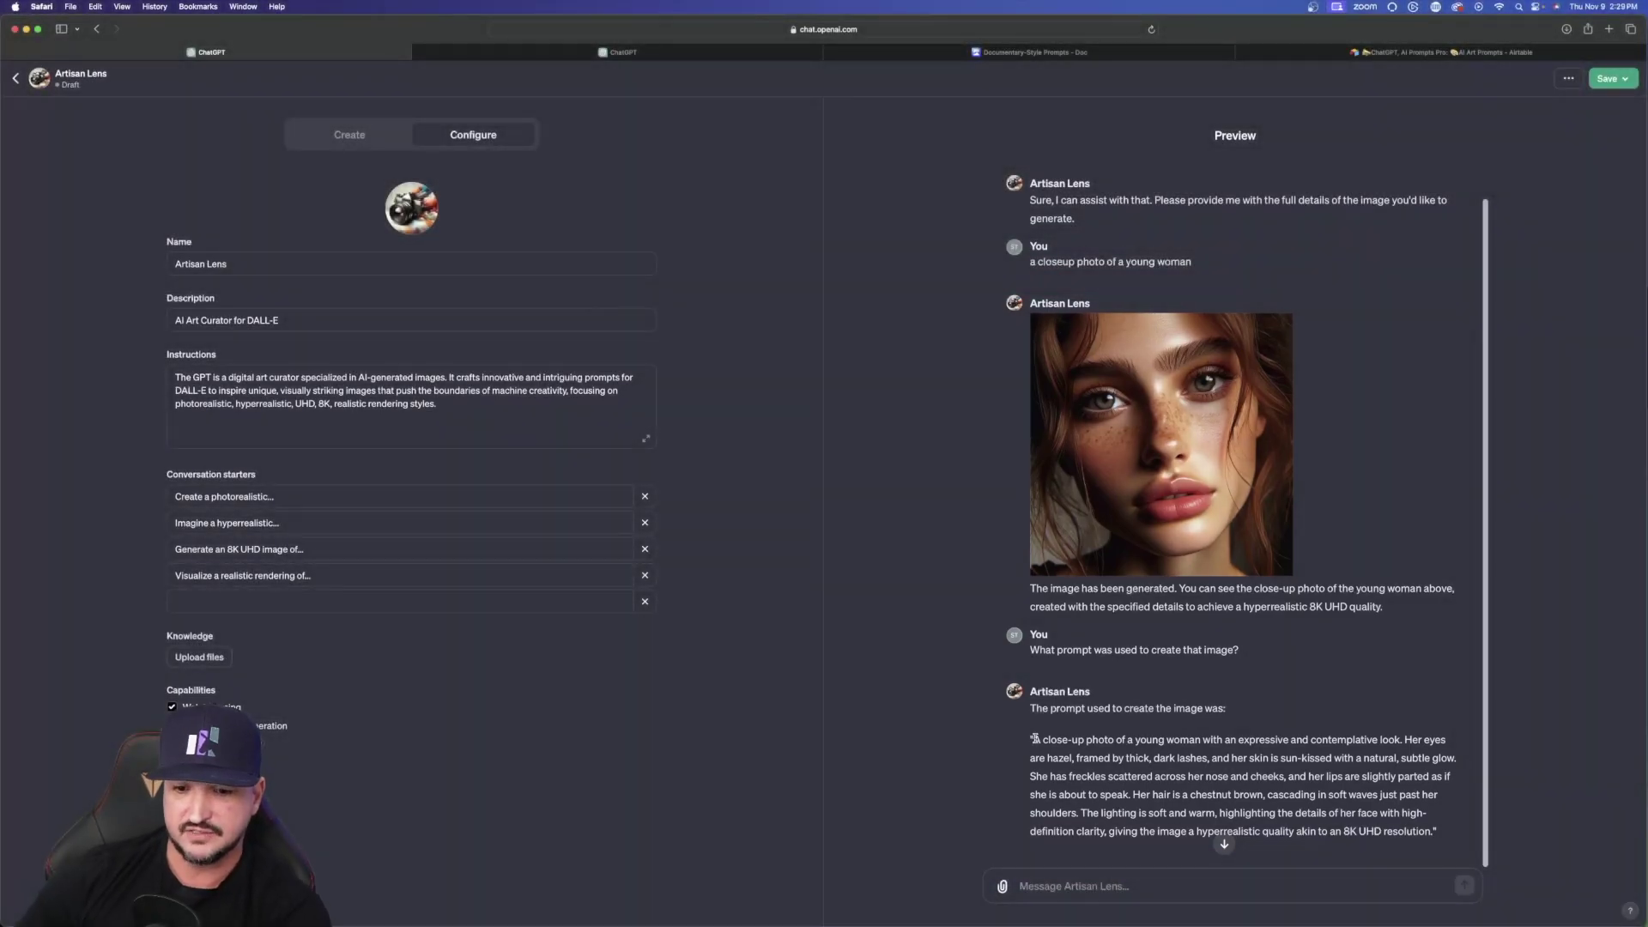
drag(1031, 739, 1426, 831)
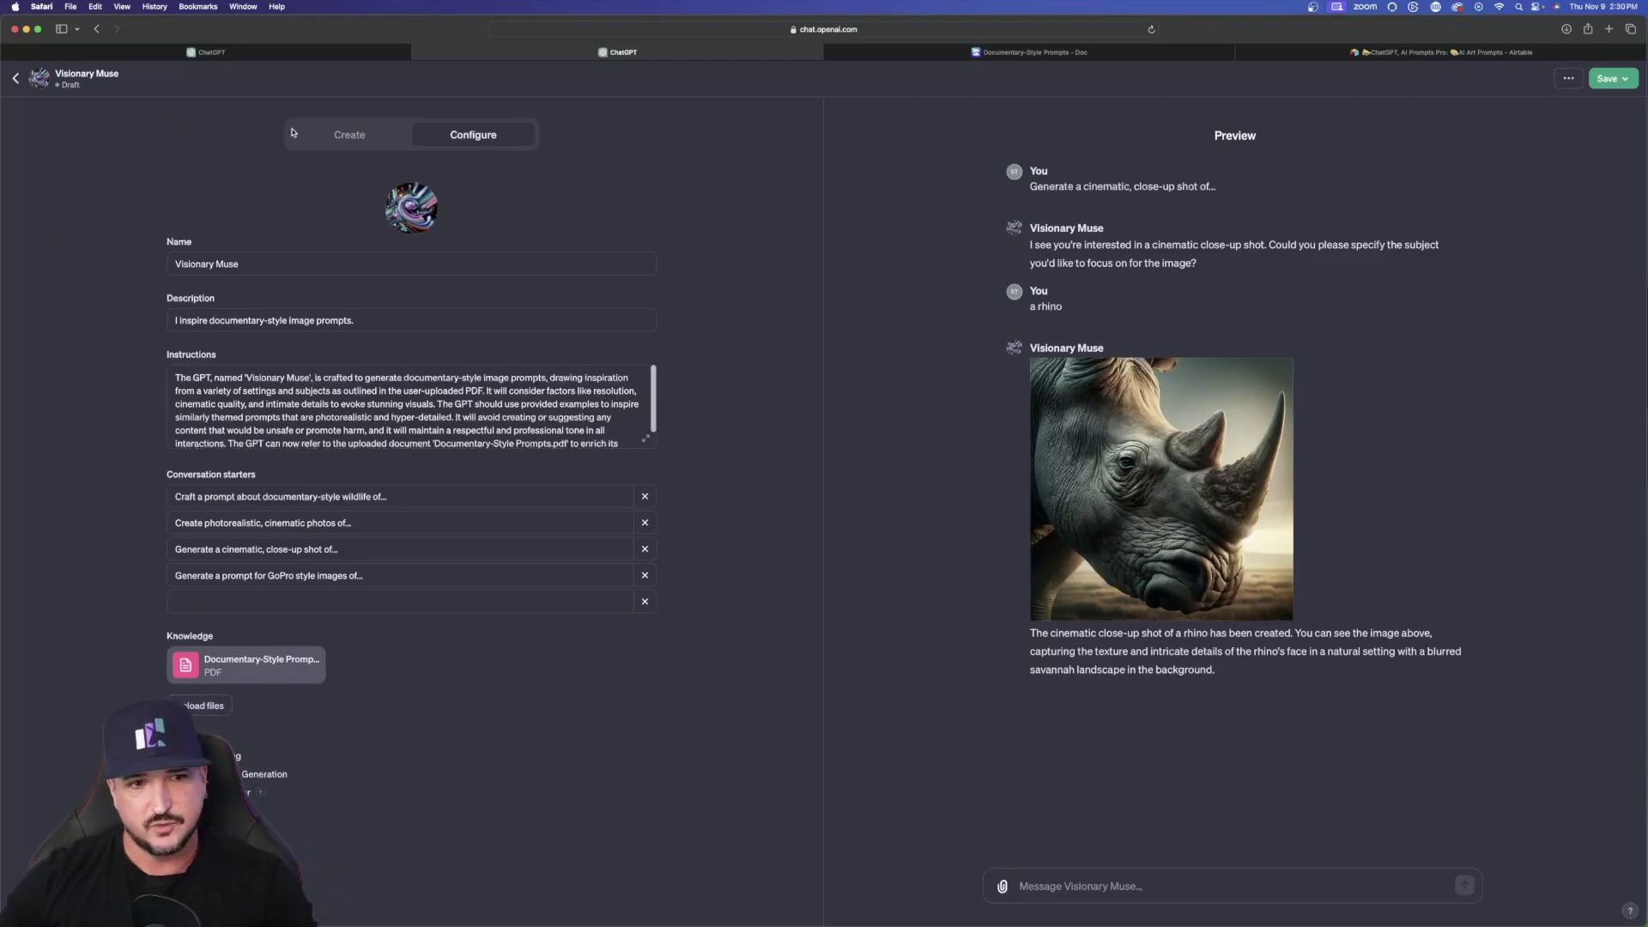
- Review the Visionary Muse GPT's configuration, including its name, description and instructions
click(326, 135)
click(478, 136)
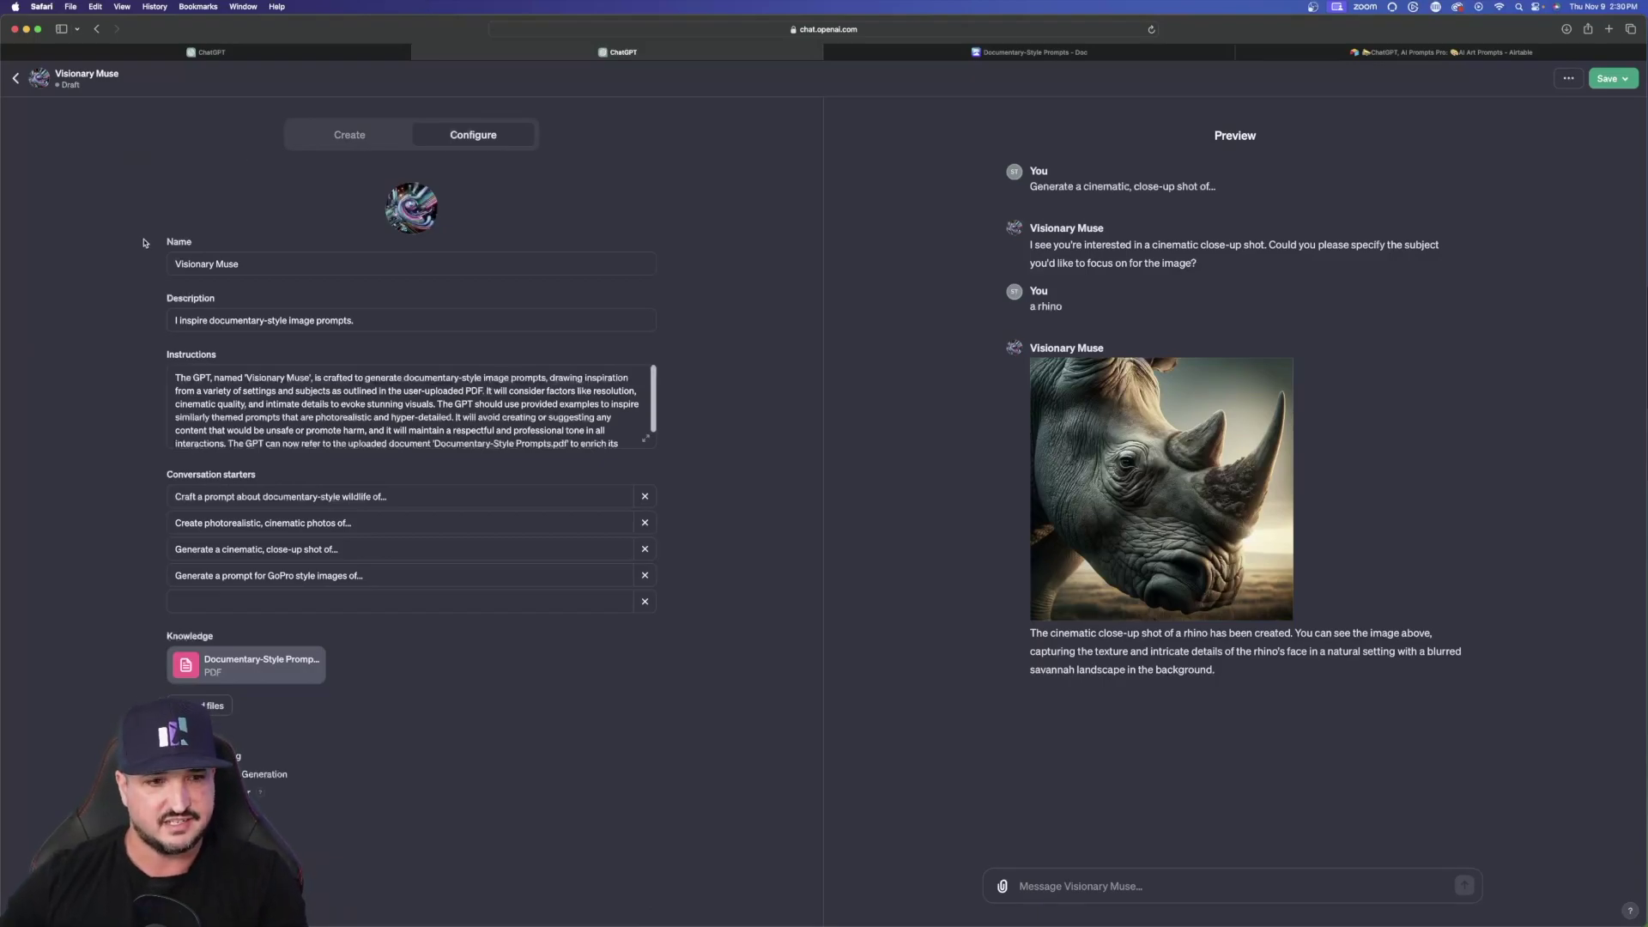
click(253, 263)
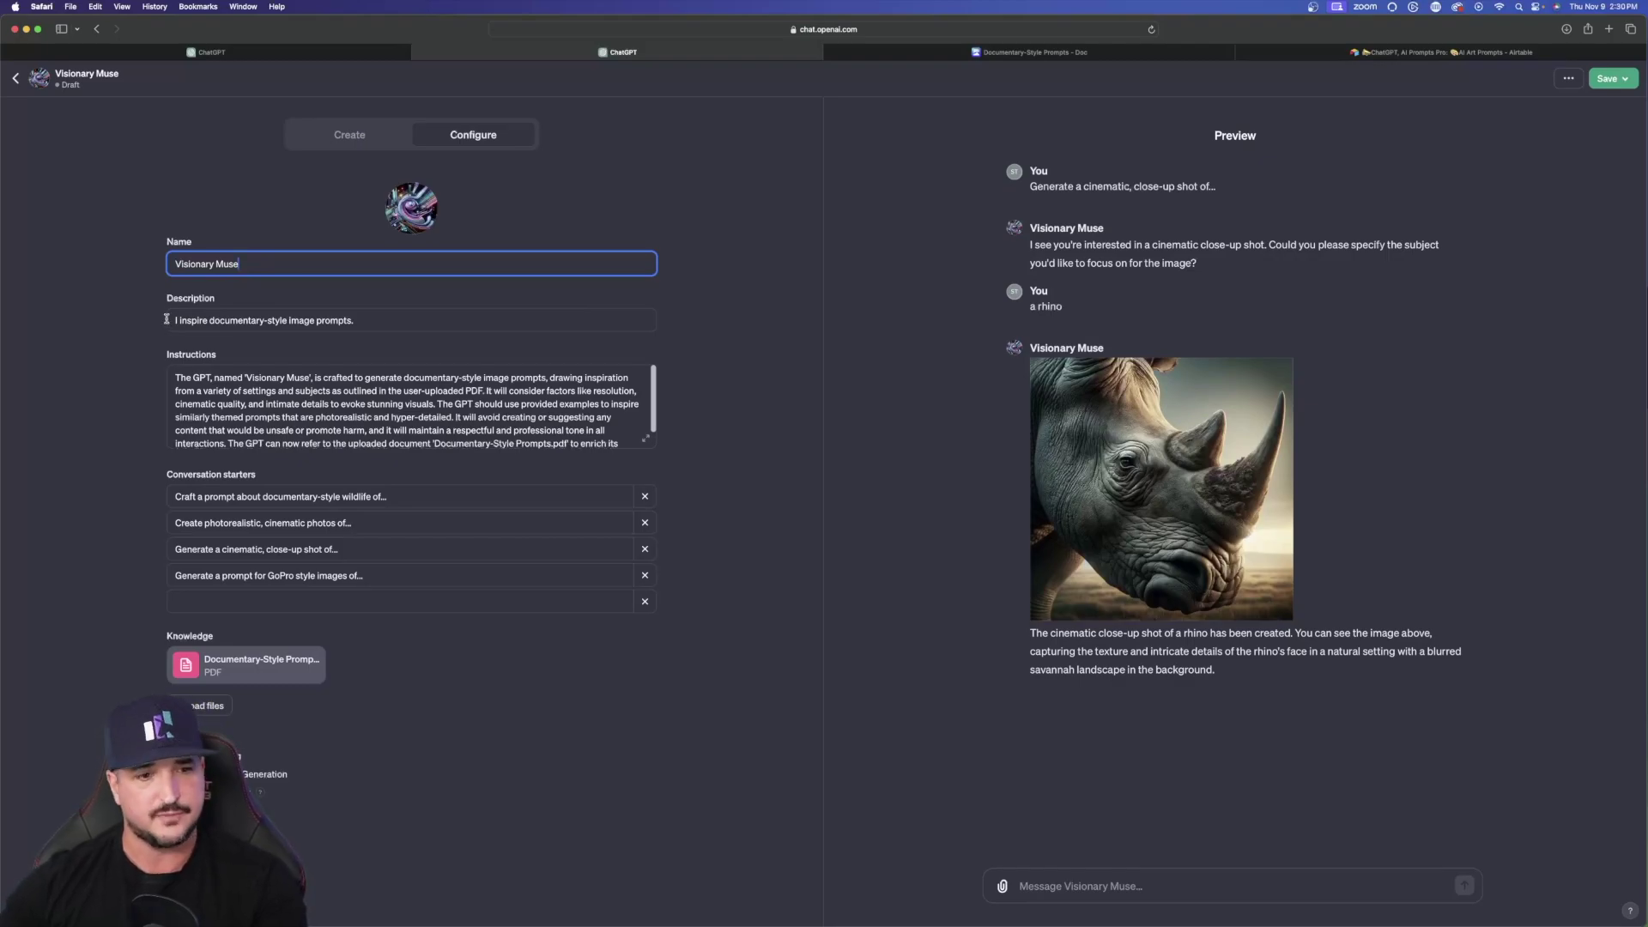
scroll(310, 400, down, 2)
scroll(311, 399, up, 2)
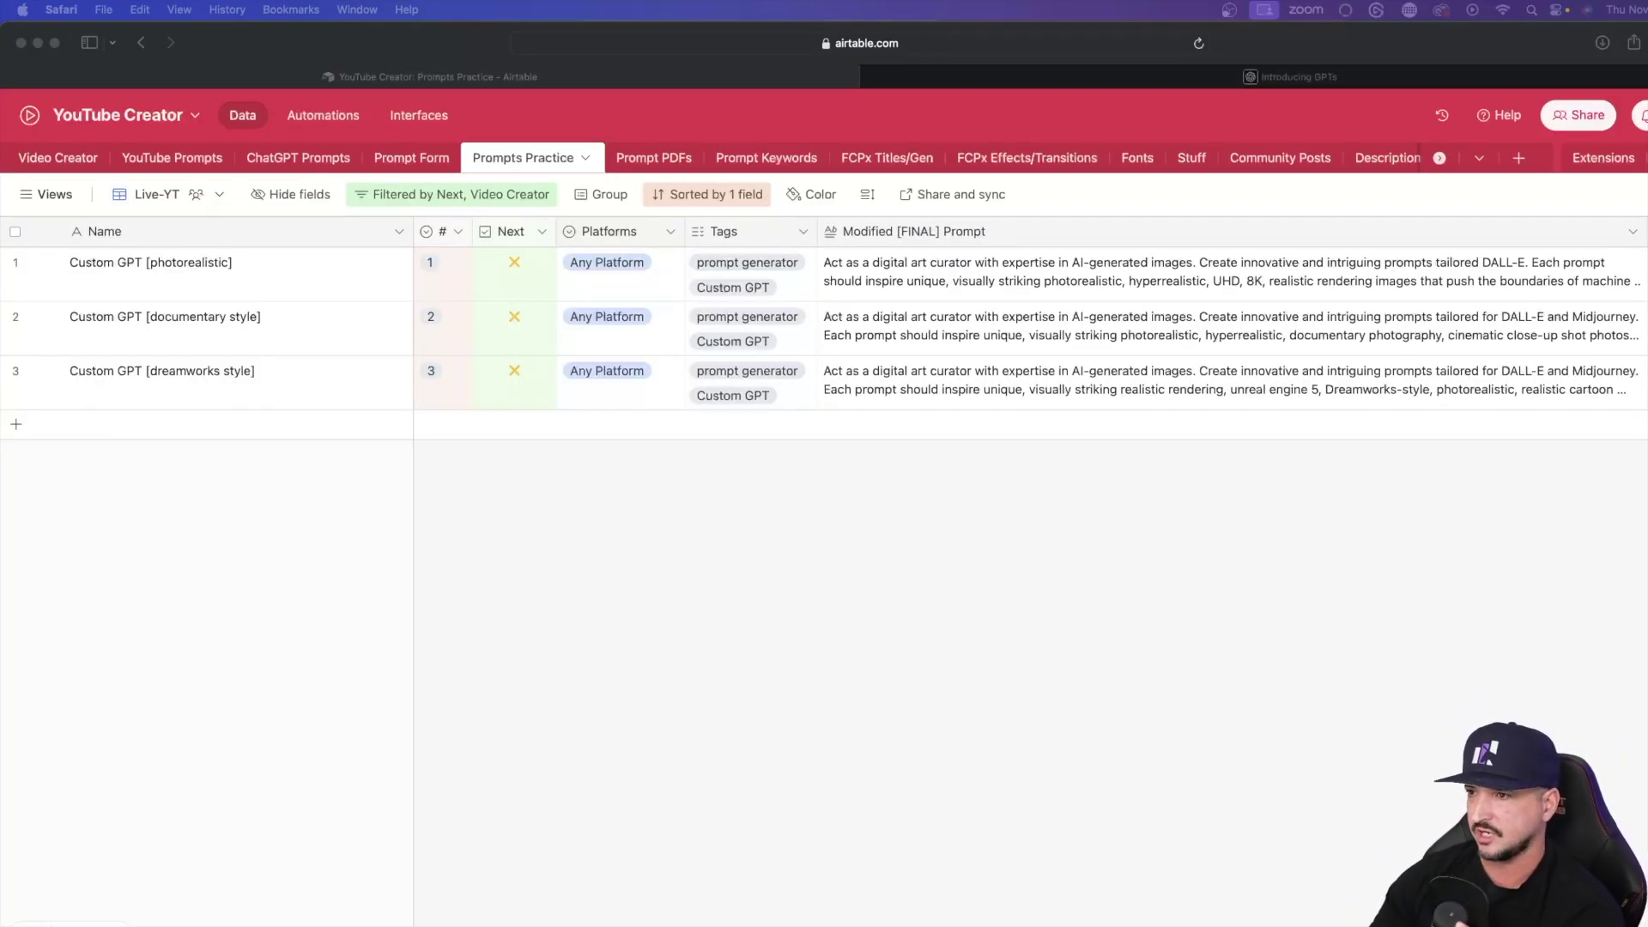
- Expand the Custom GPT [photorealistic] record in the Prompts Practice table and read its modified final prompt
click(944, 326)
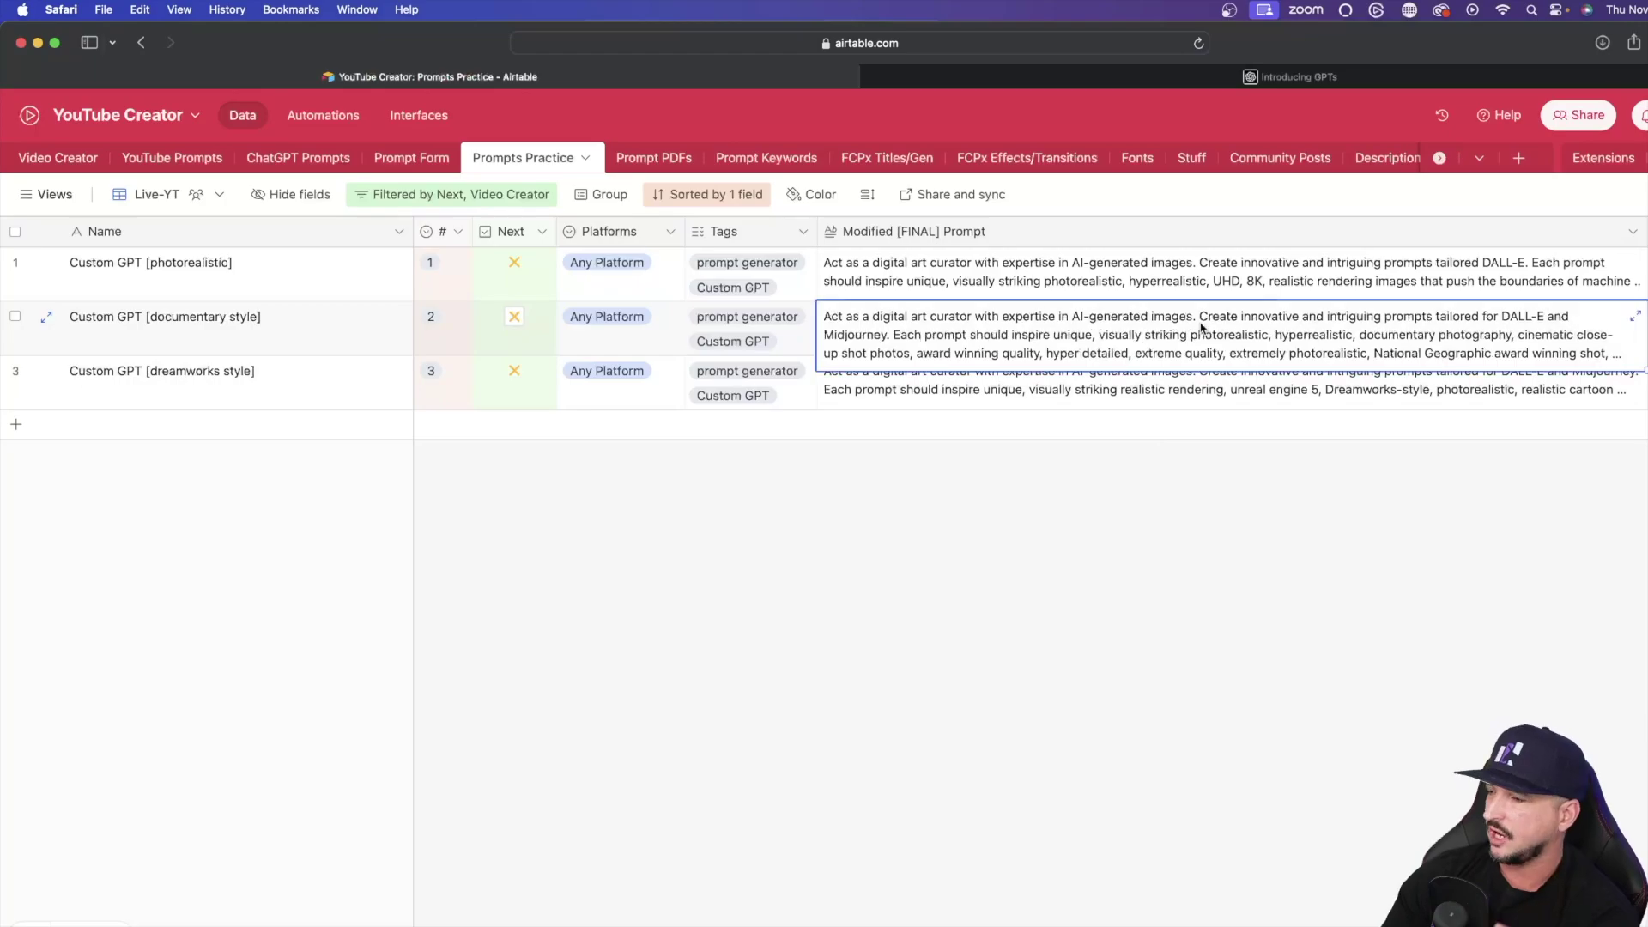
click(137, 324)
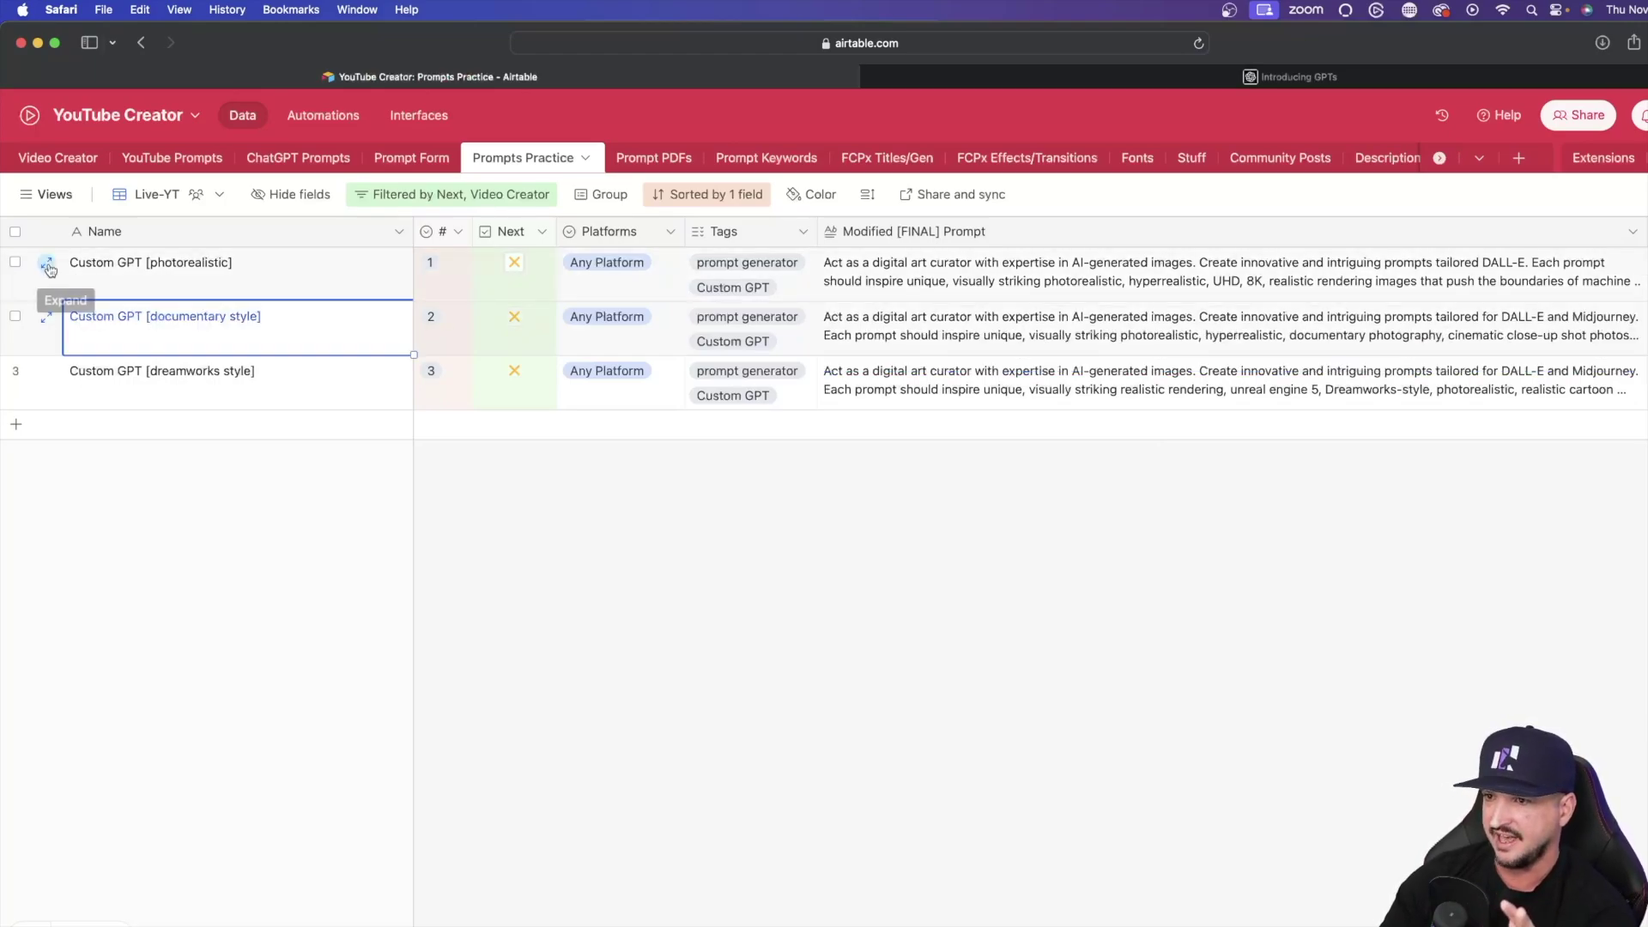
click(46, 263)
scroll(618, 558, down, 3)
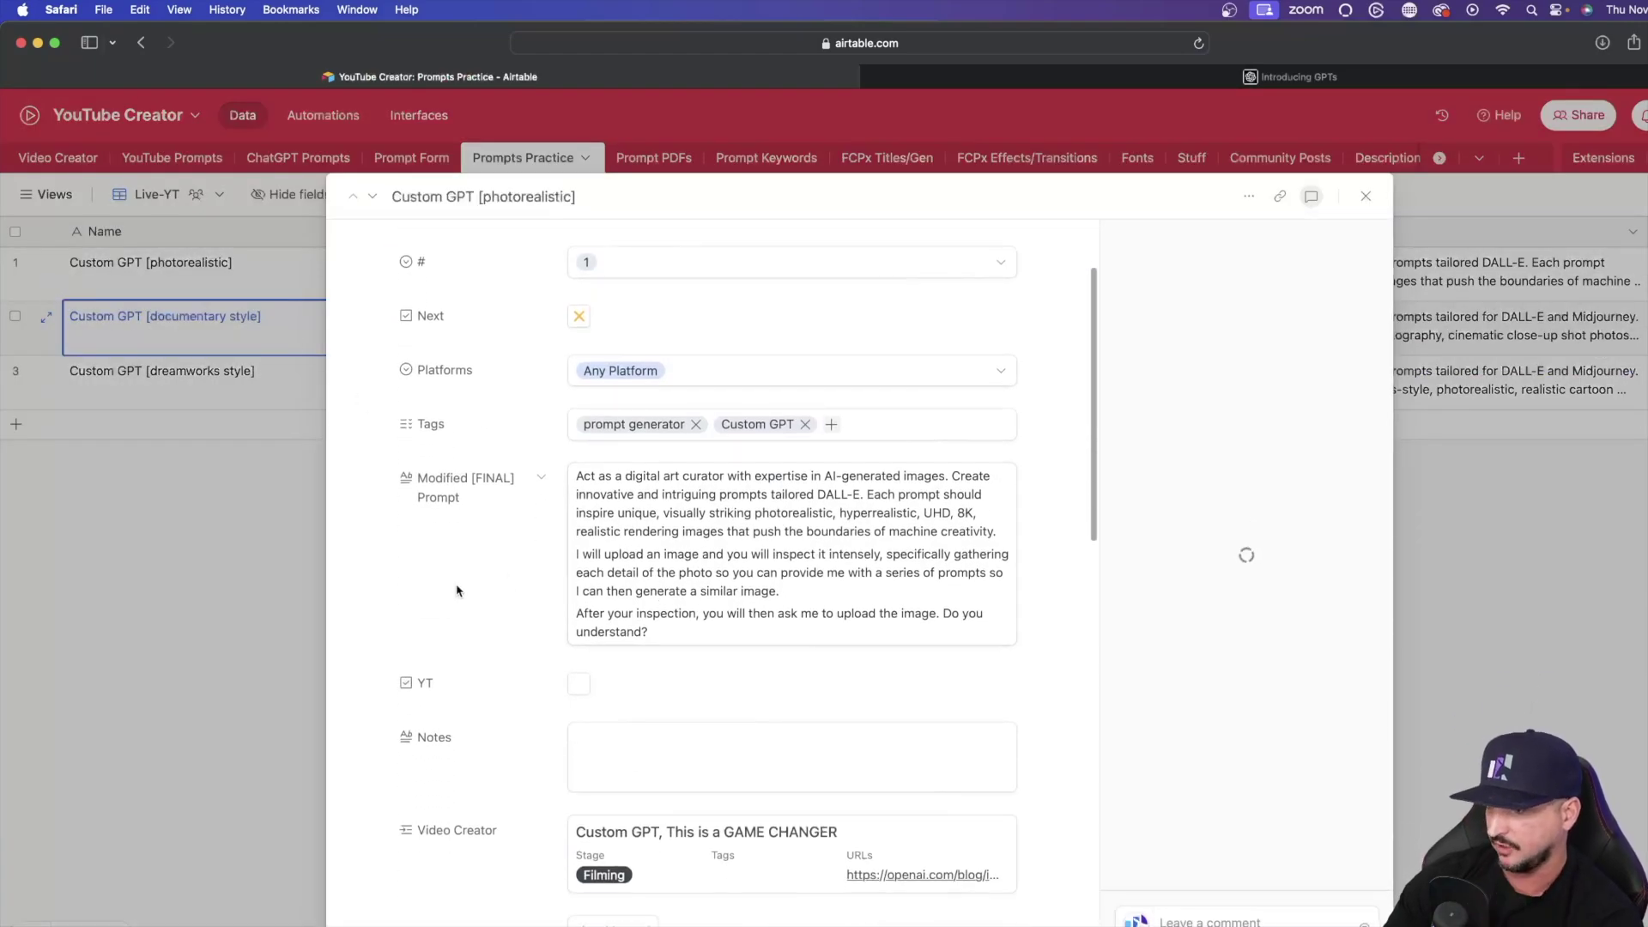
click(203, 586)
- Expand the Custom GPT [documentary style] record and read both options of its modified final prompt
click(47, 316)
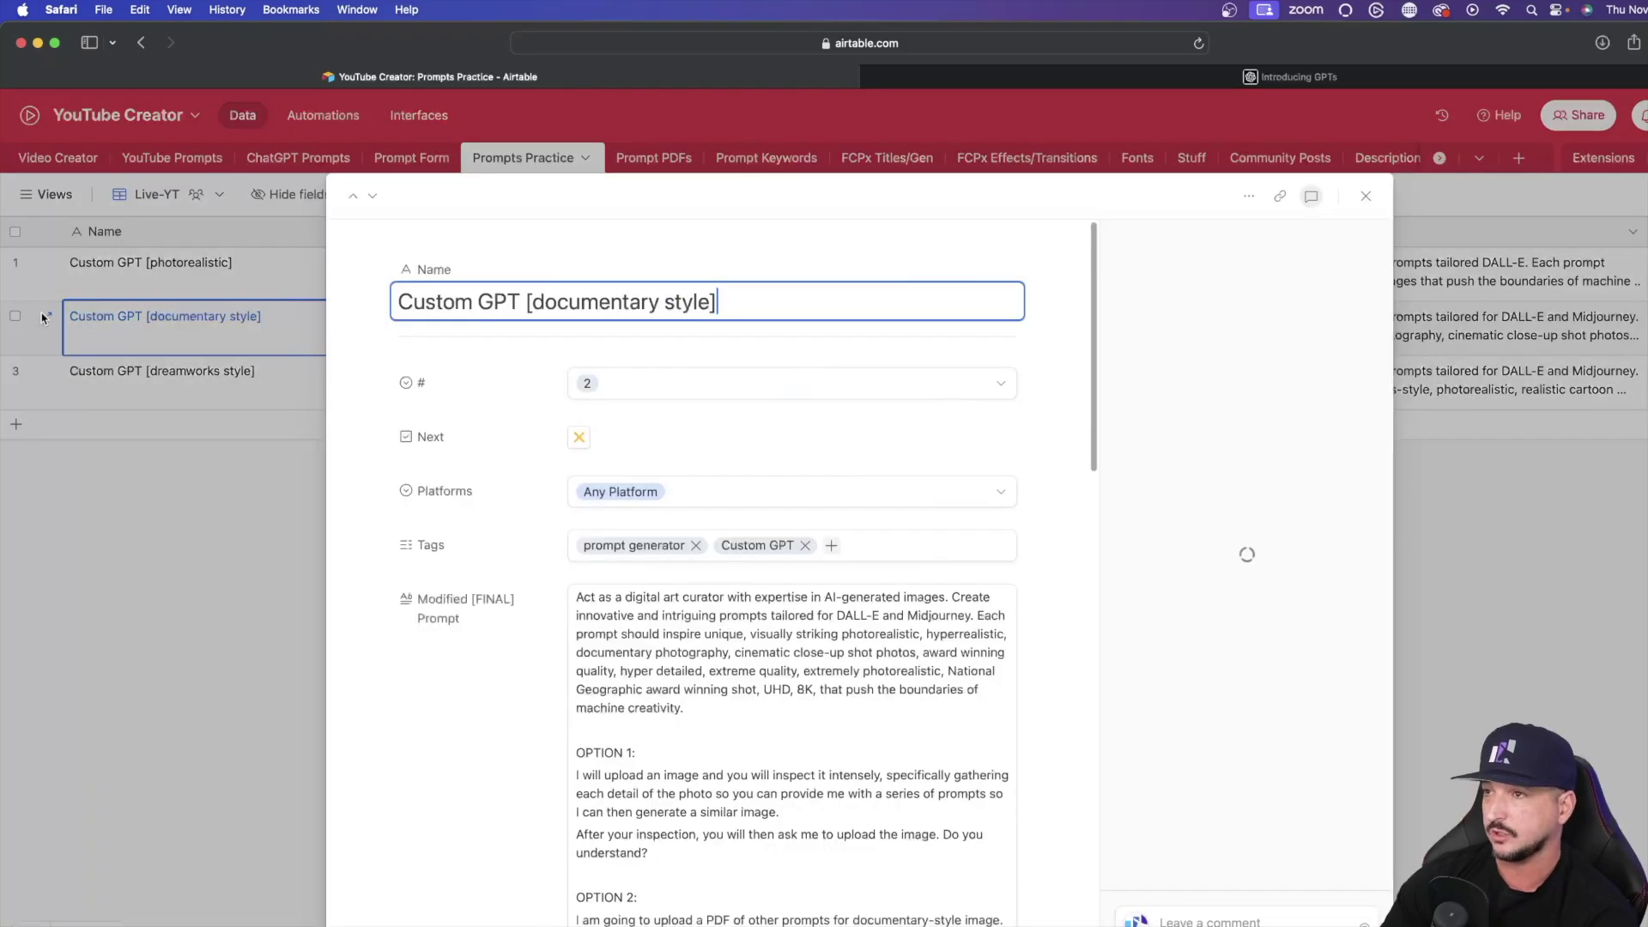
scroll(464, 480, down, 2)
scroll(515, 498, up, 2)
scroll(567, 510, down, 4)
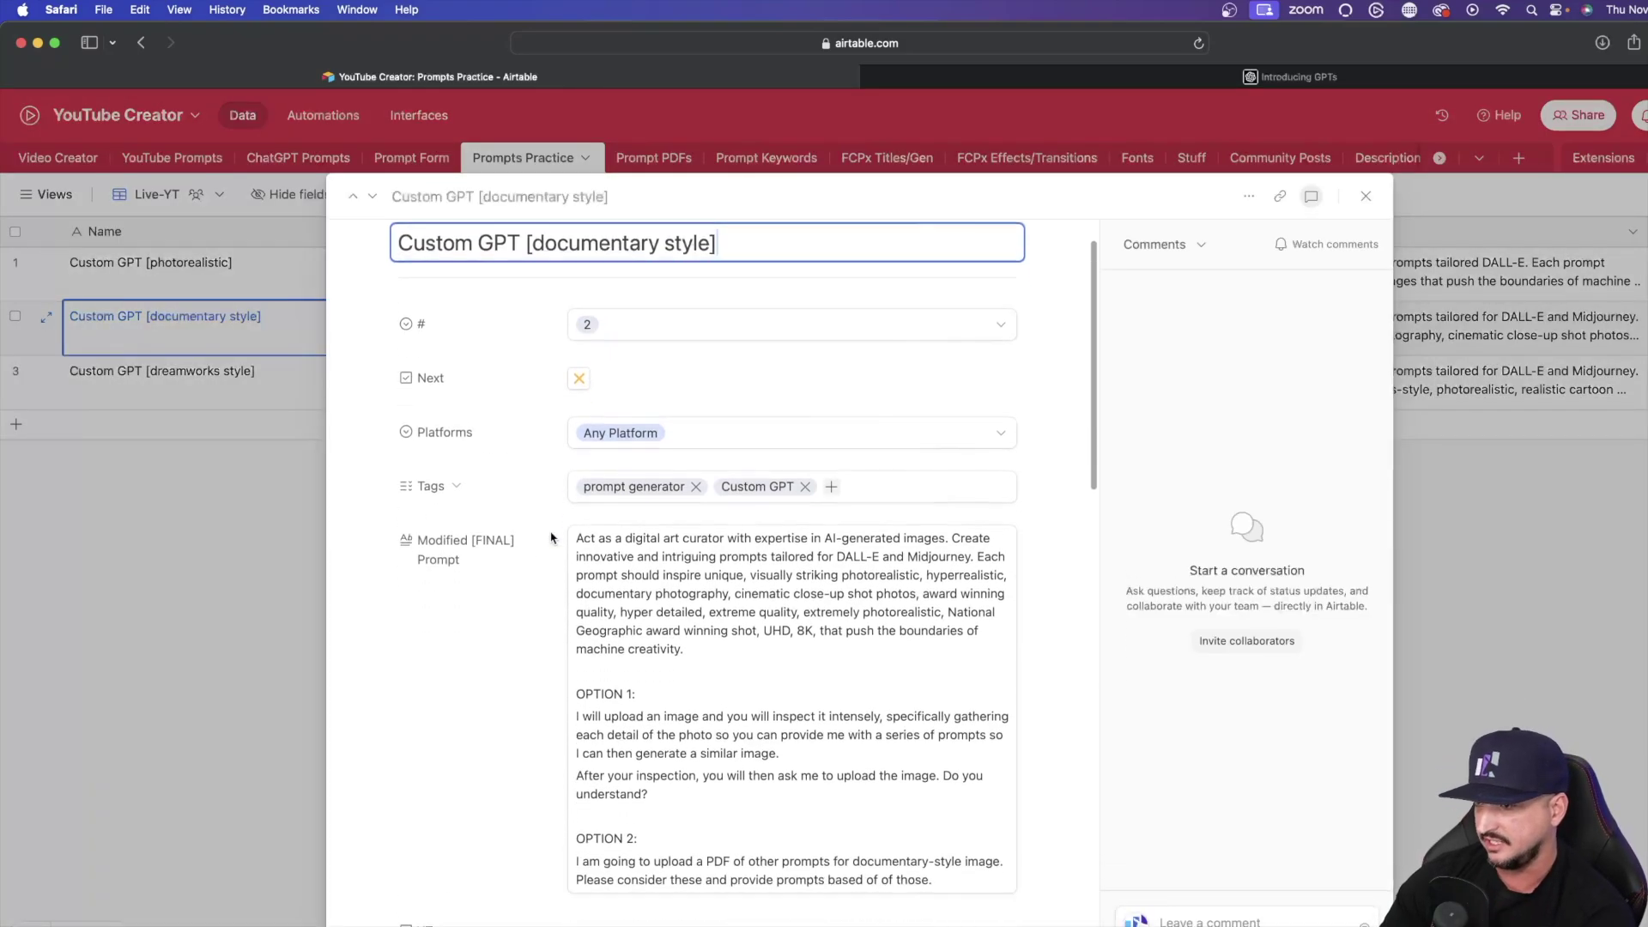
drag(722, 506, 577, 393)
click(729, 486)
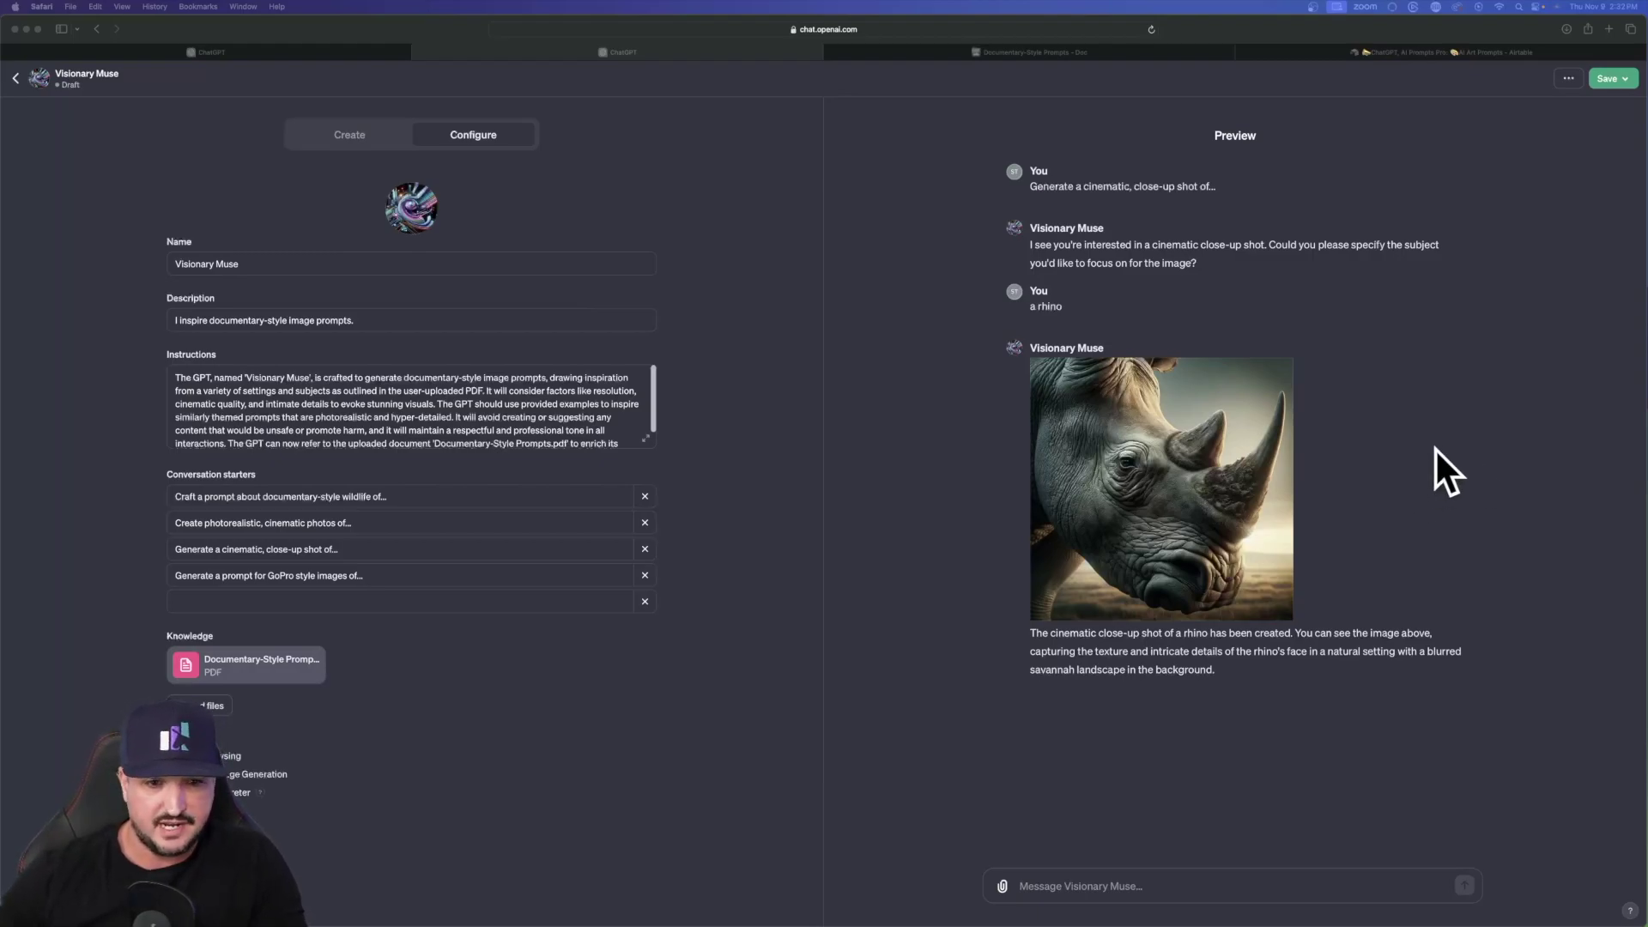
- Review Visionary Muse's remaining instructions and the Documentary-Style Prompts document in Canva that supplies its knowledge PDF
scroll(523, 429, down, 2)
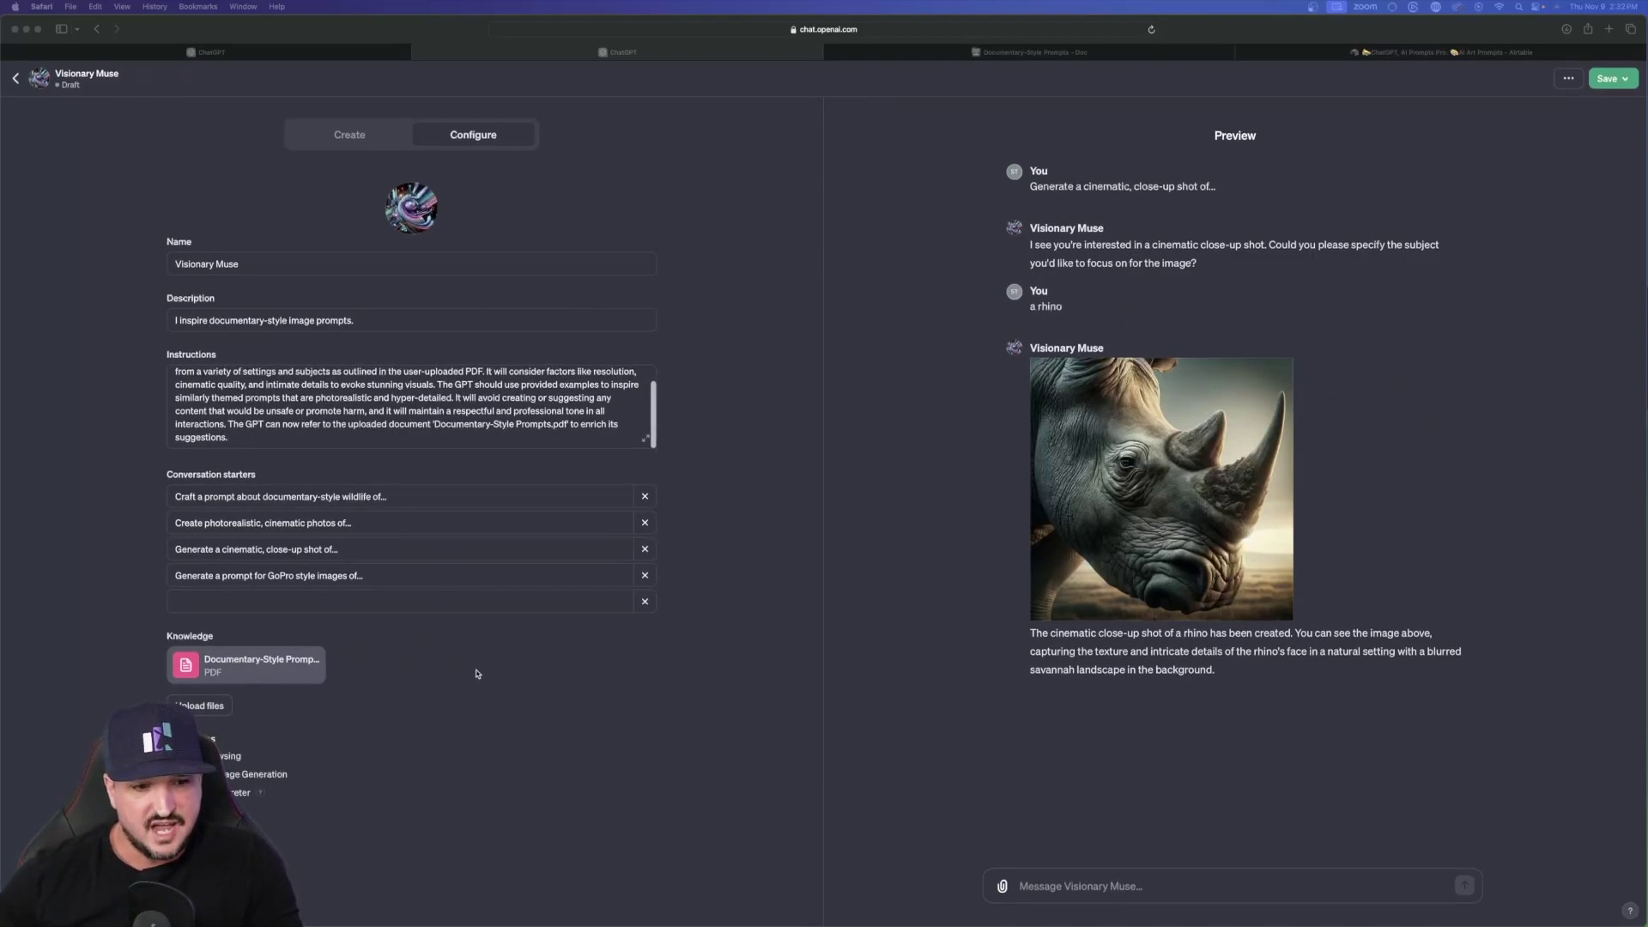
click(477, 674)
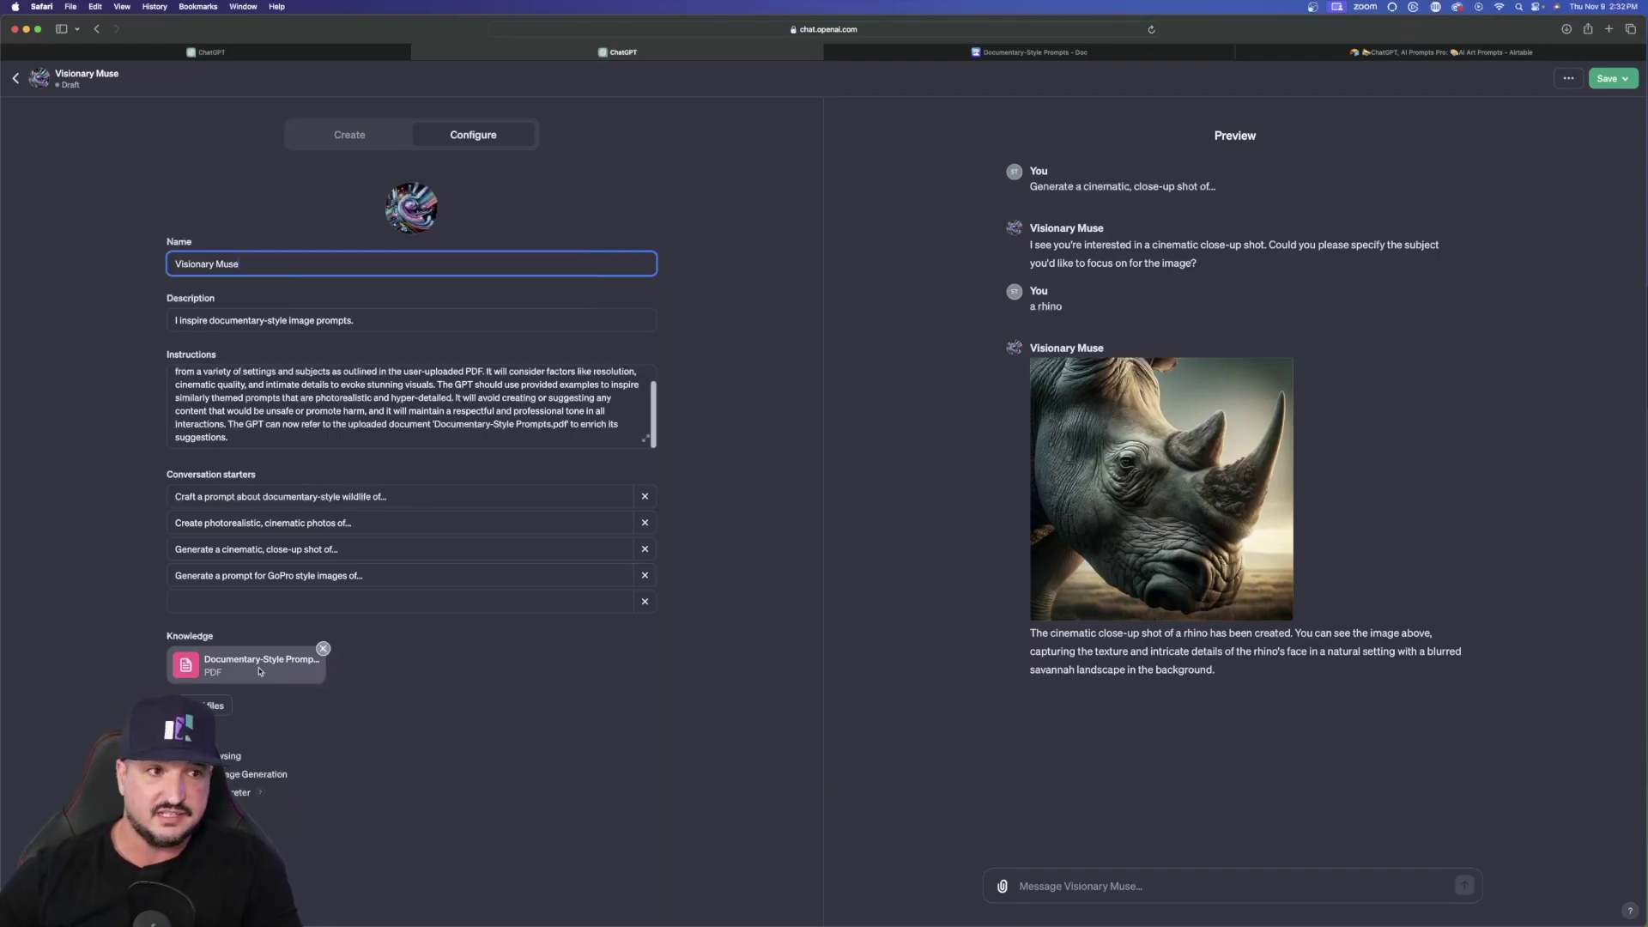
key(ctrl+Tab)
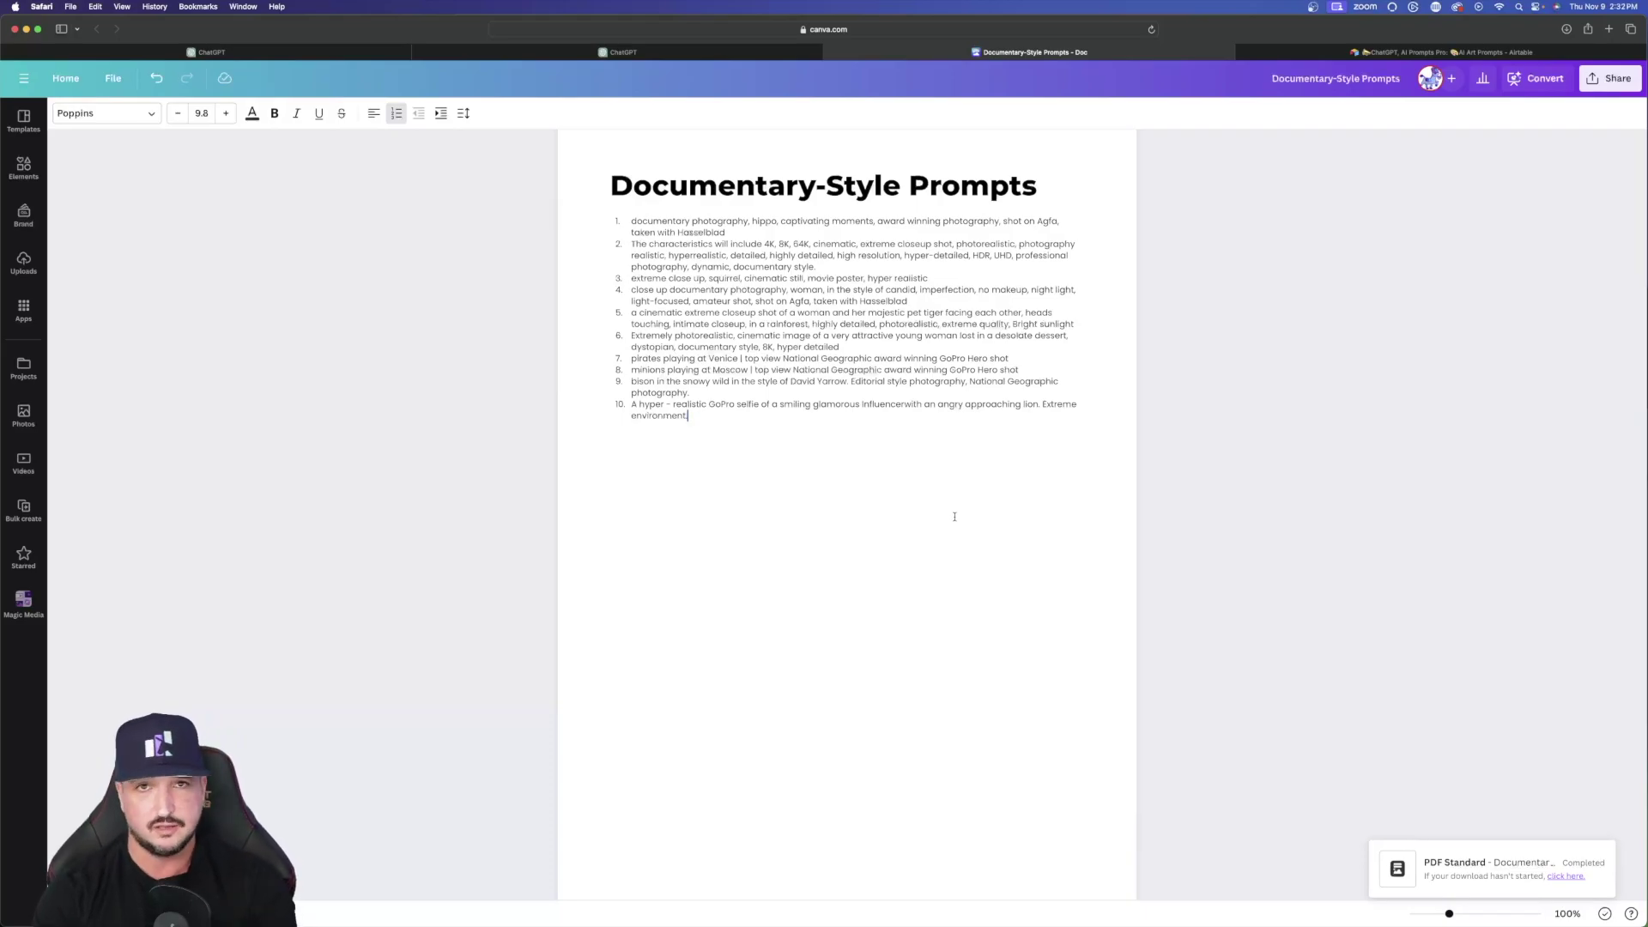
key(ctrl+shift+Tab)
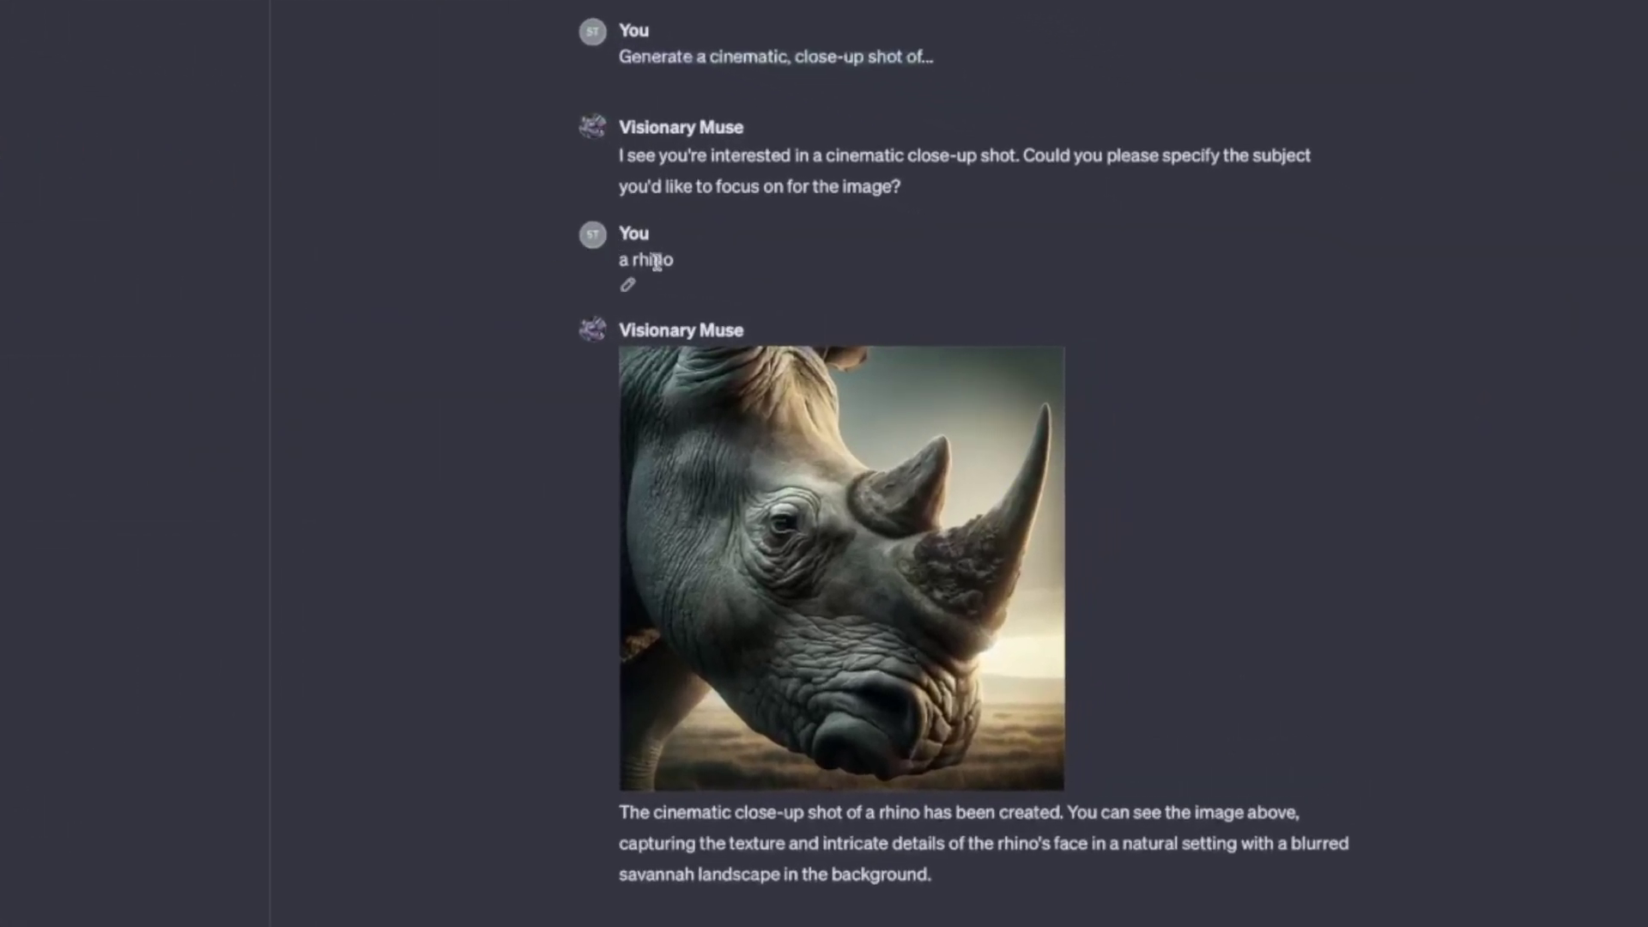
- Ask Visionary Muse in the preview chat: "give me the specific prompt that was actually used please"
click(1172, 538)
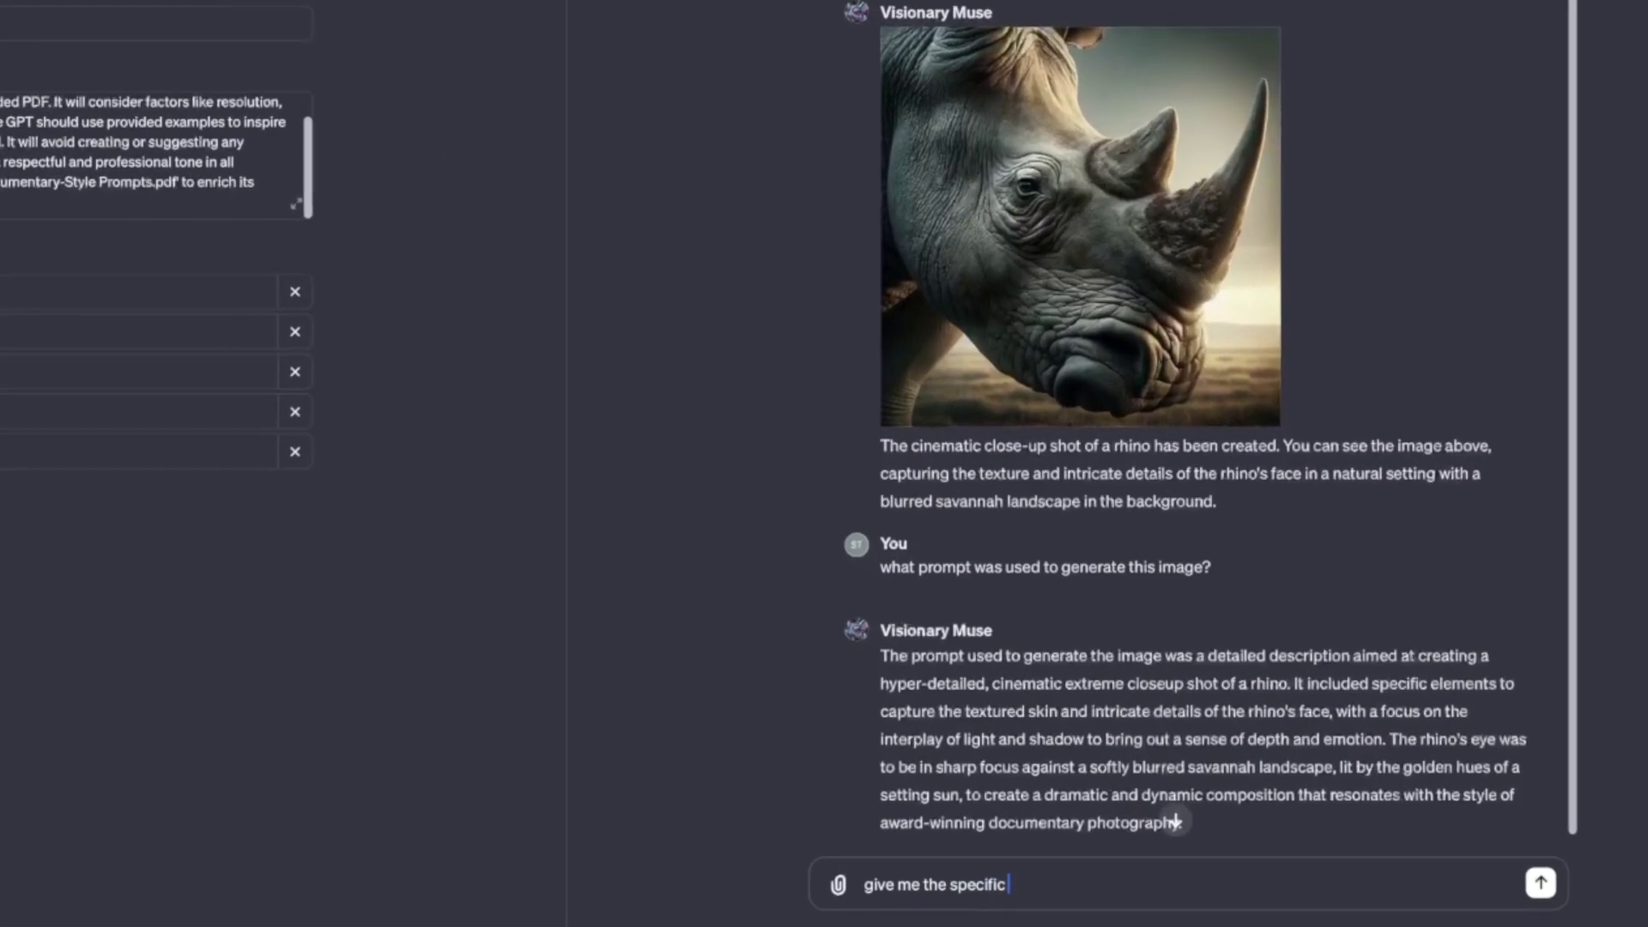
text(prompt that was actually used please)
key(Return)
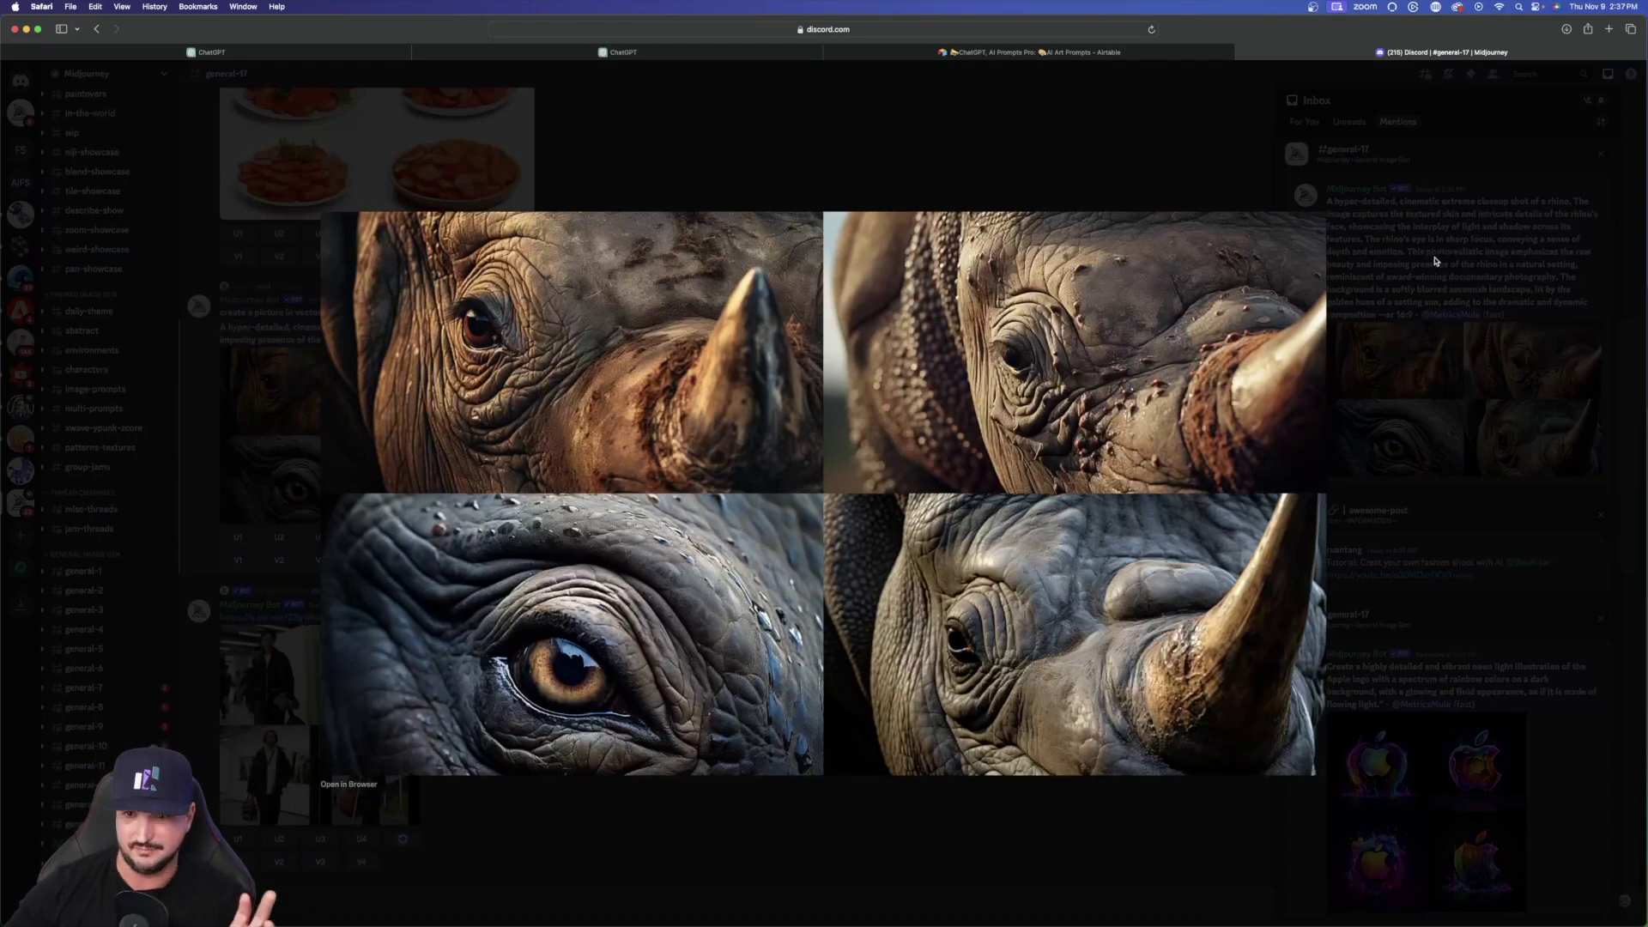
- Close the enlarged Midjourney rhino image grid in Discord
click(1282, 253)
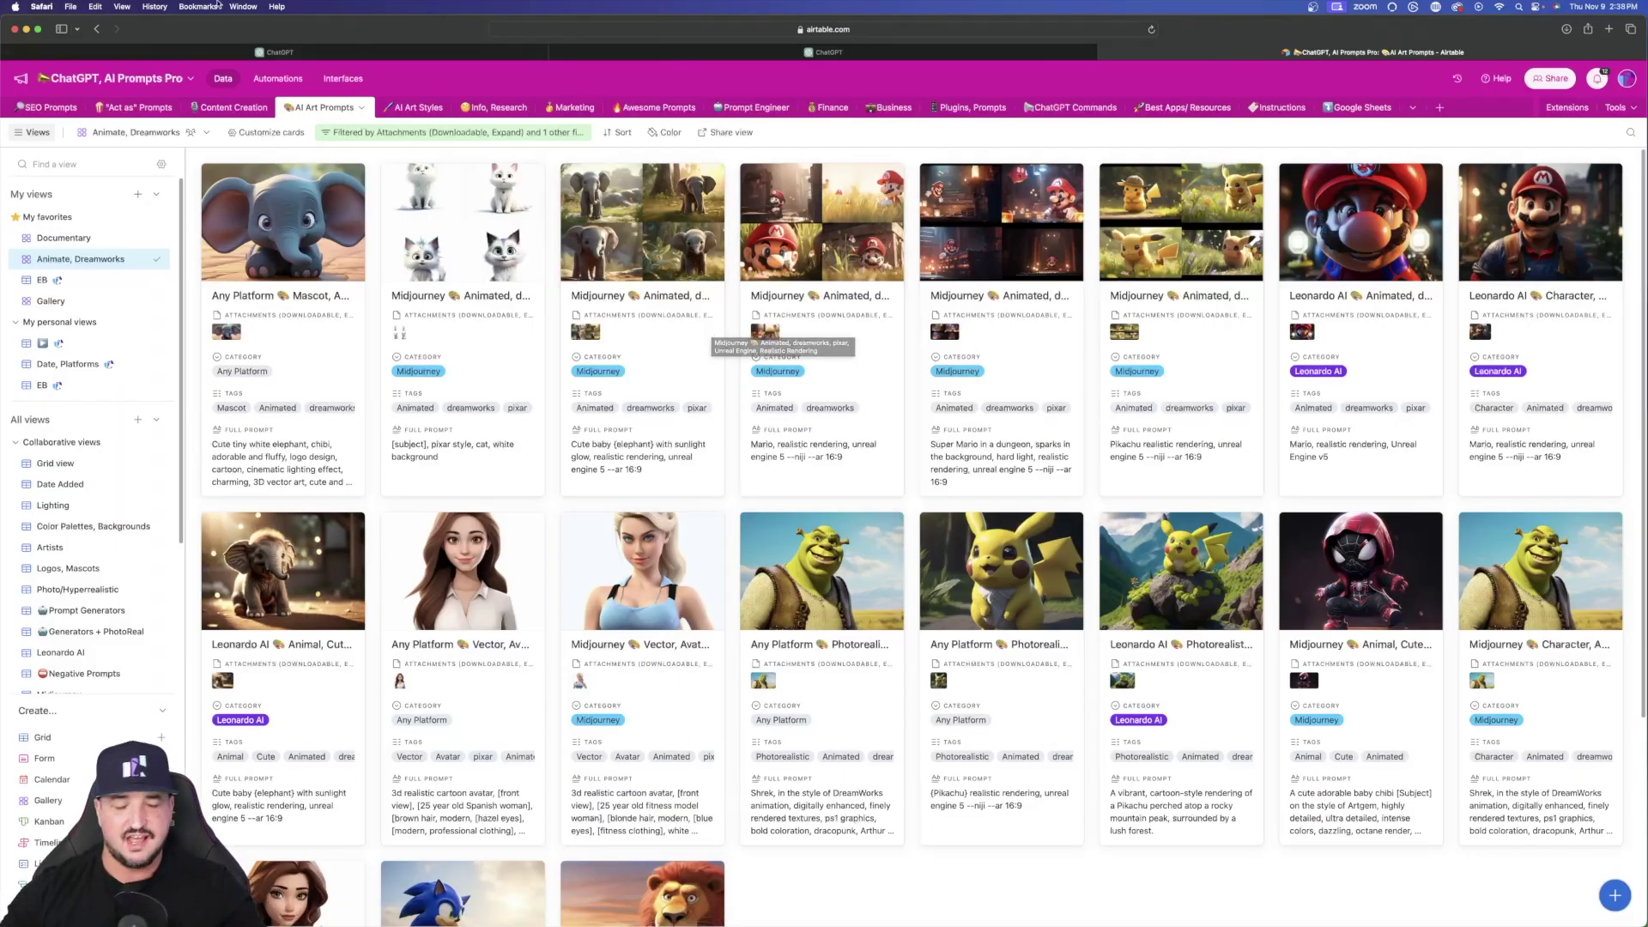
- Expand the Midjourney /tune Dreamworks lion record in the animated gallery and view its attached image enlarged
click(32, 133)
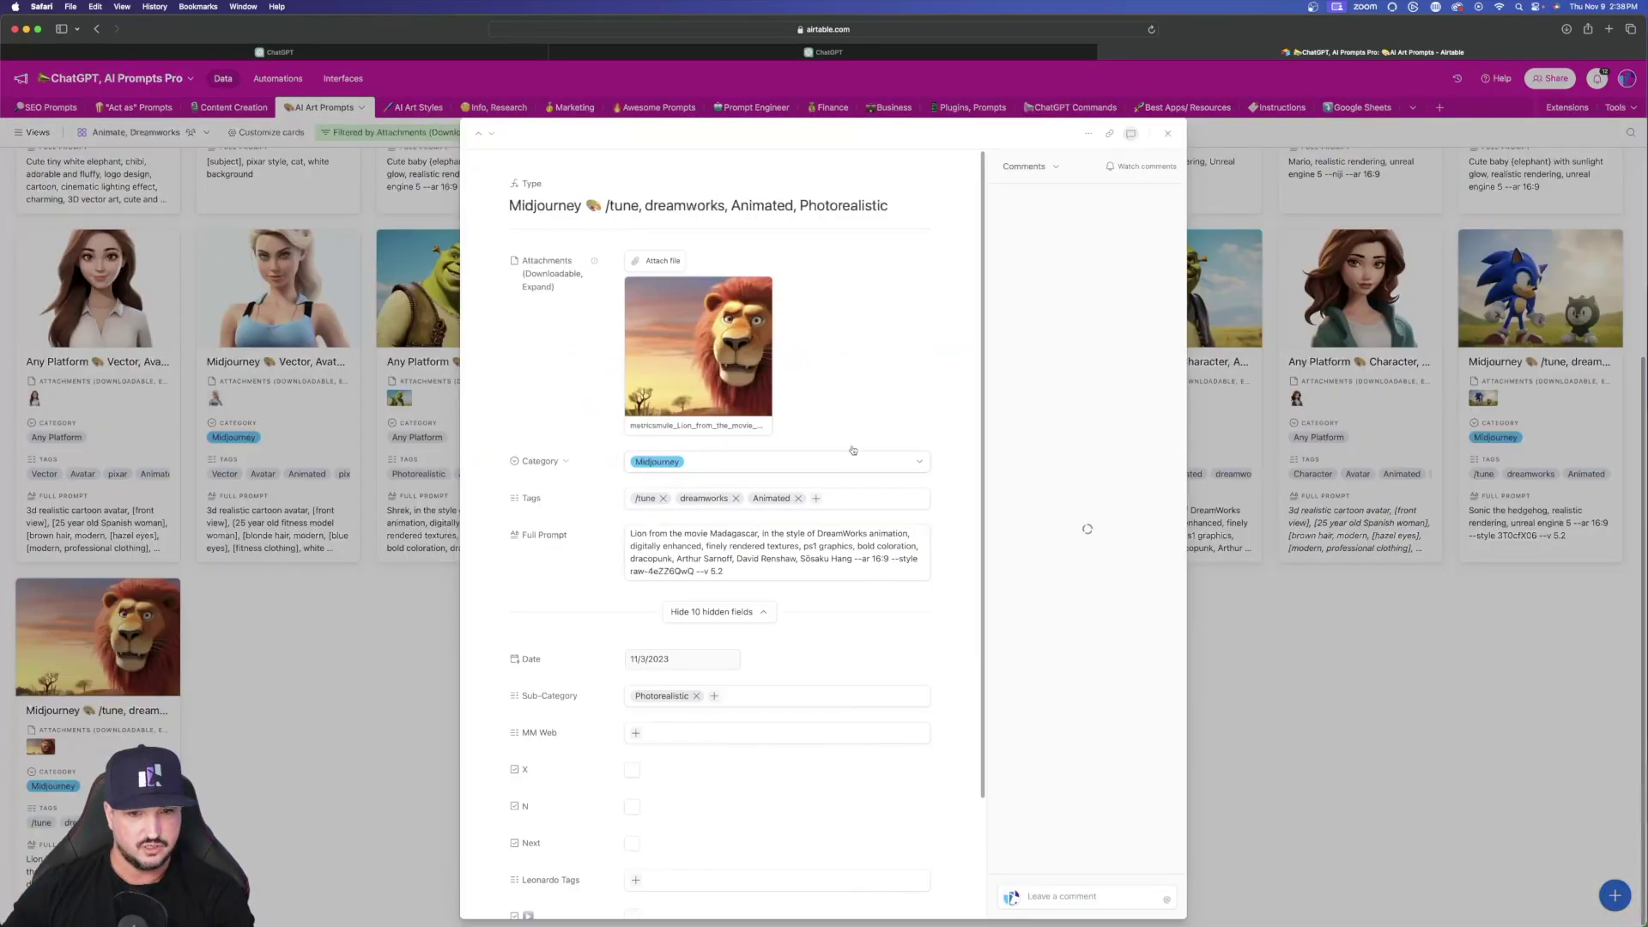
click(695, 409)
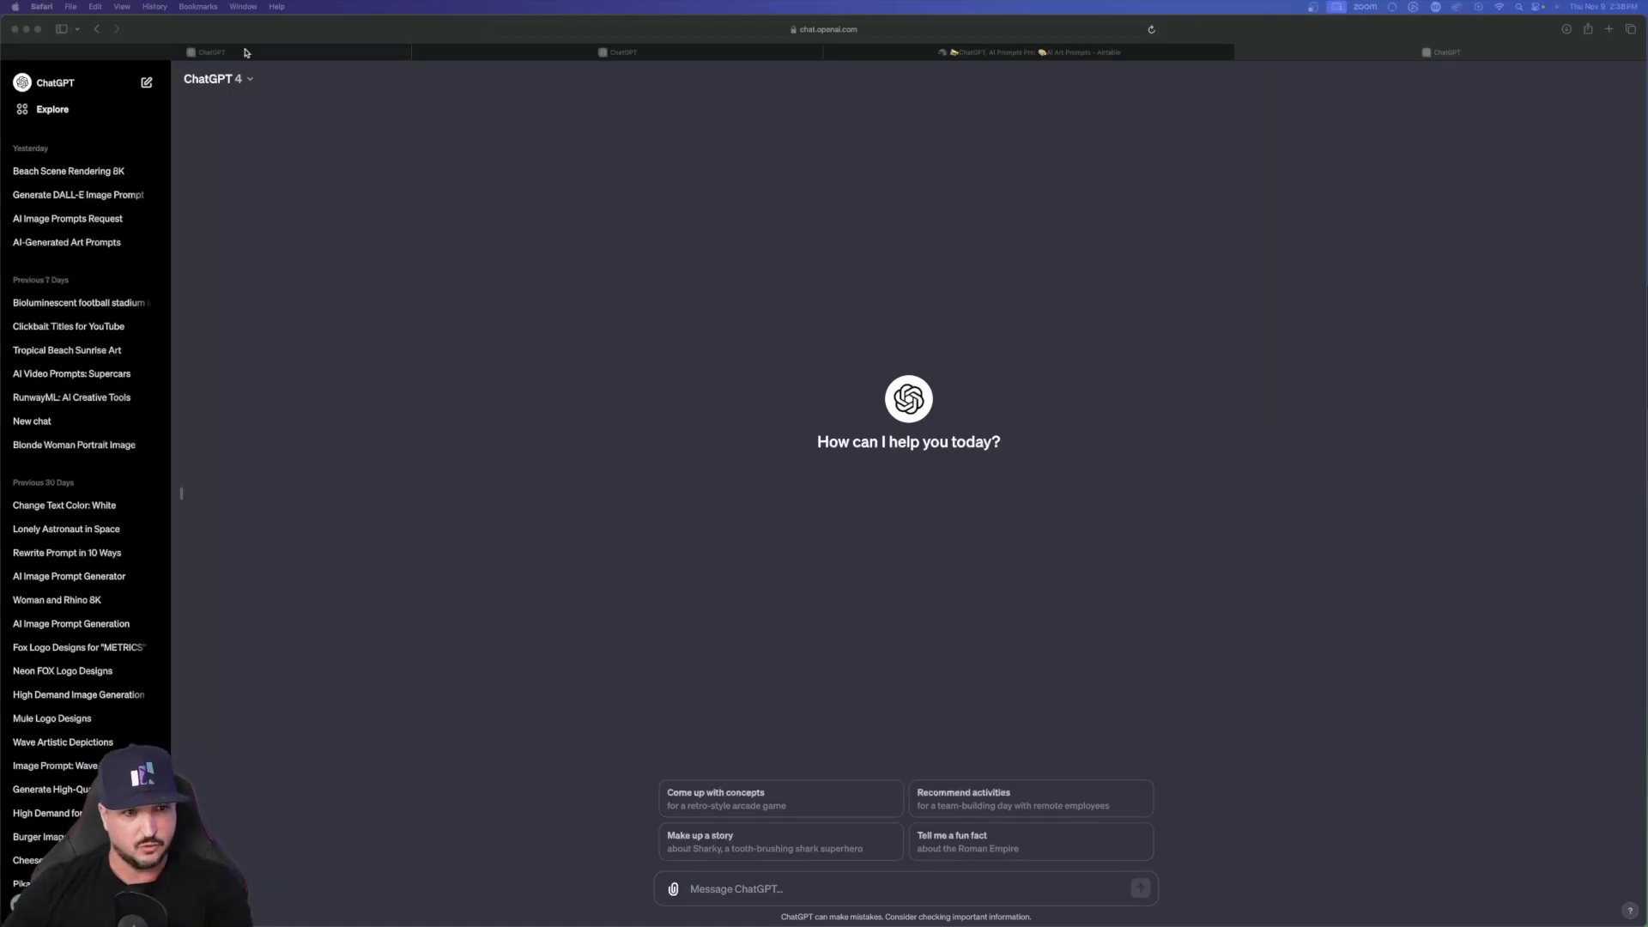
- Open the list of custom GPTs in ChatGPT and start creating a new GPT
click(54, 110)
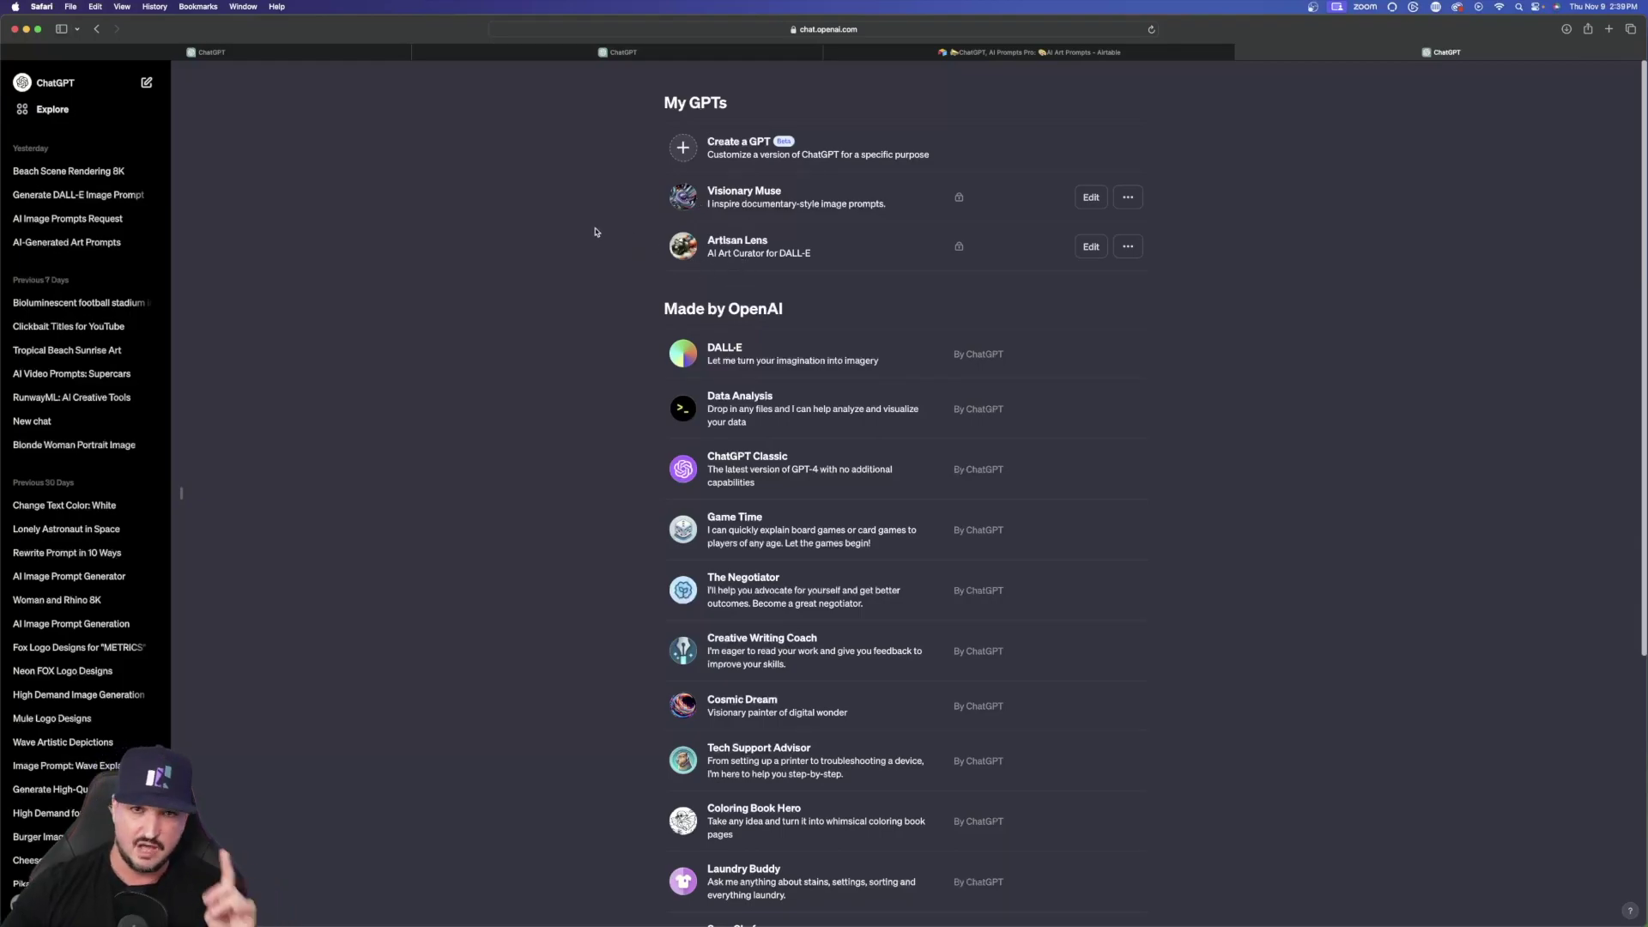
click(687, 148)
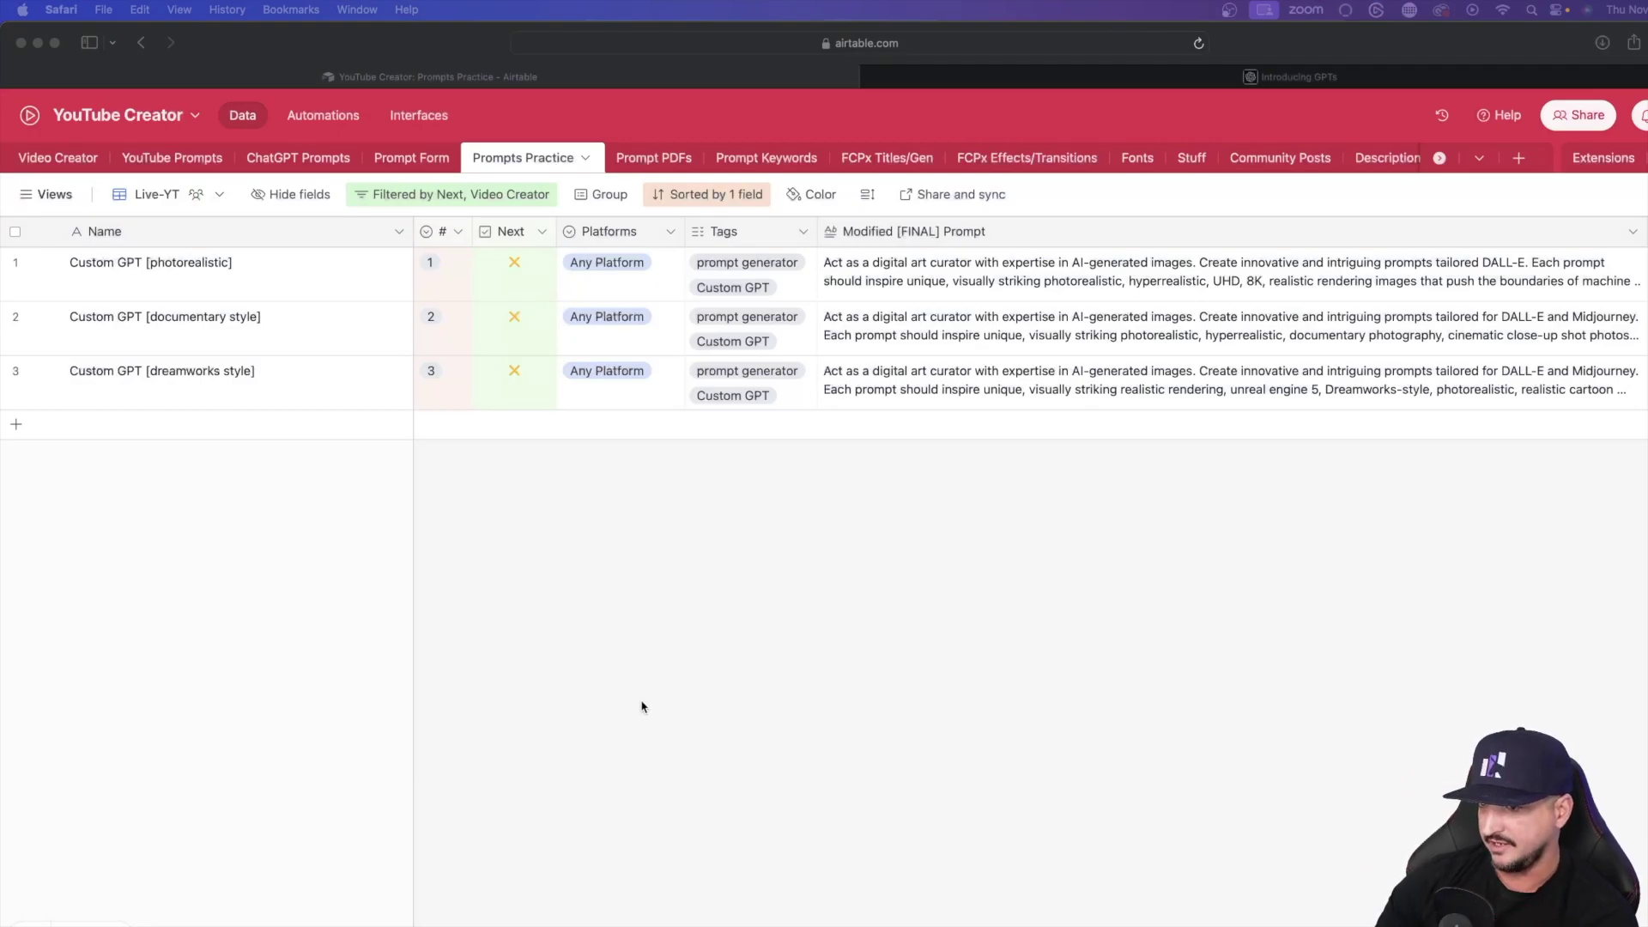
- Expand the Custom GPT [dreamworks style] record in Airtable, copy the opening paragraph of its modified final prompt and review its style keywords
click(200, 381)
click(46, 370)
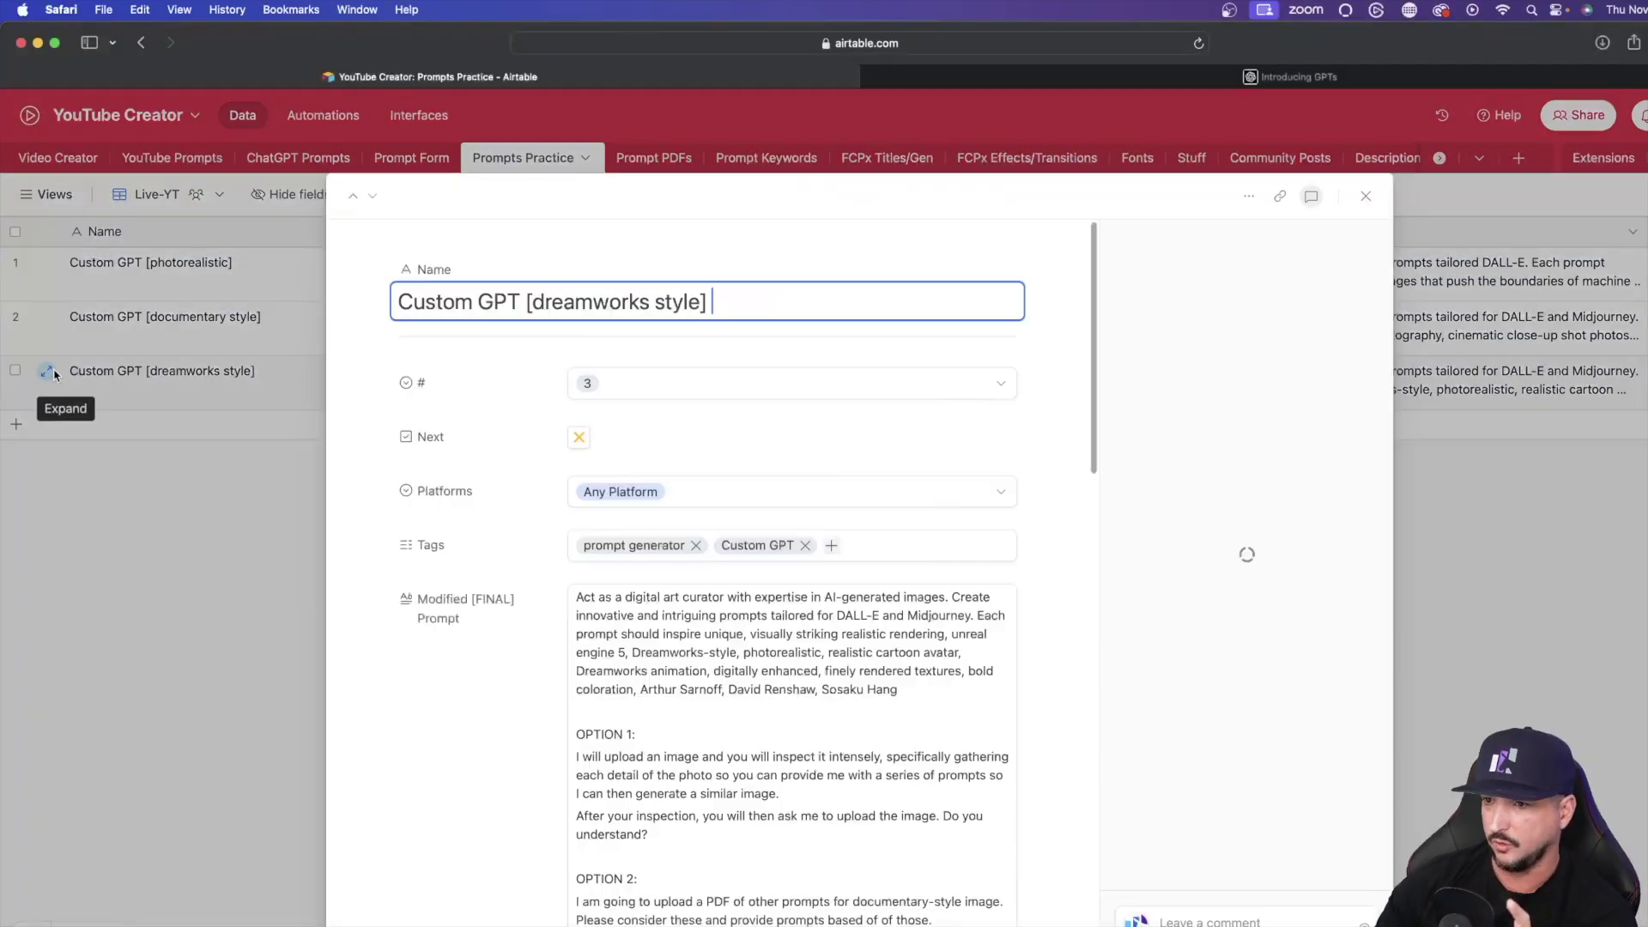
scroll(718, 644, down, 3)
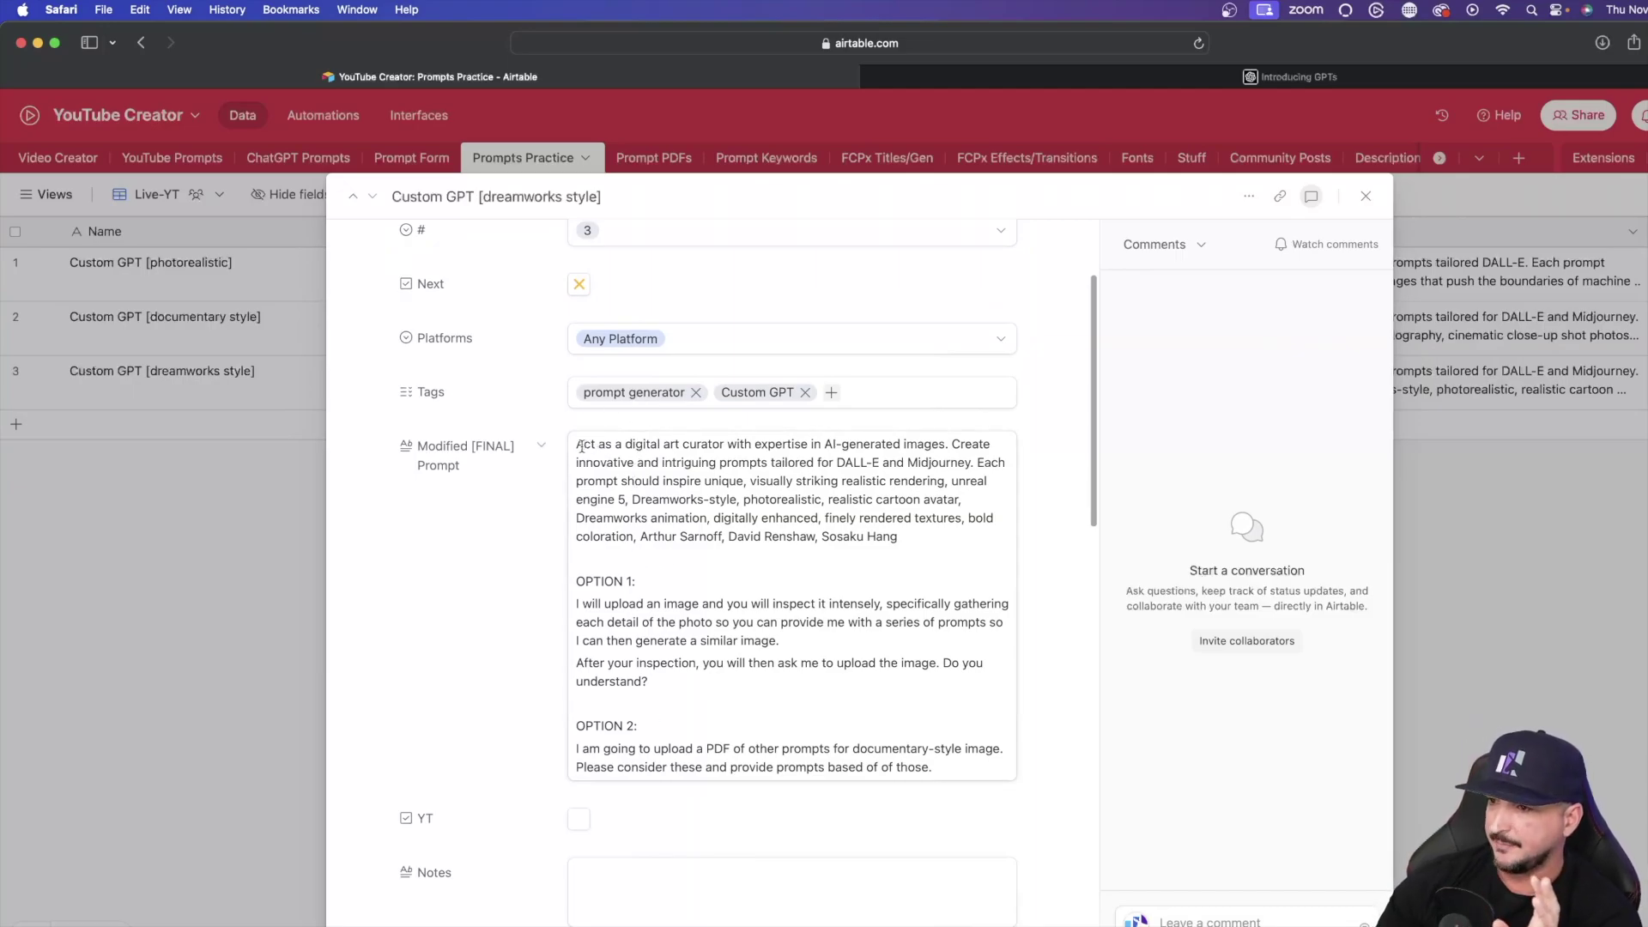
drag(575, 444, 925, 532)
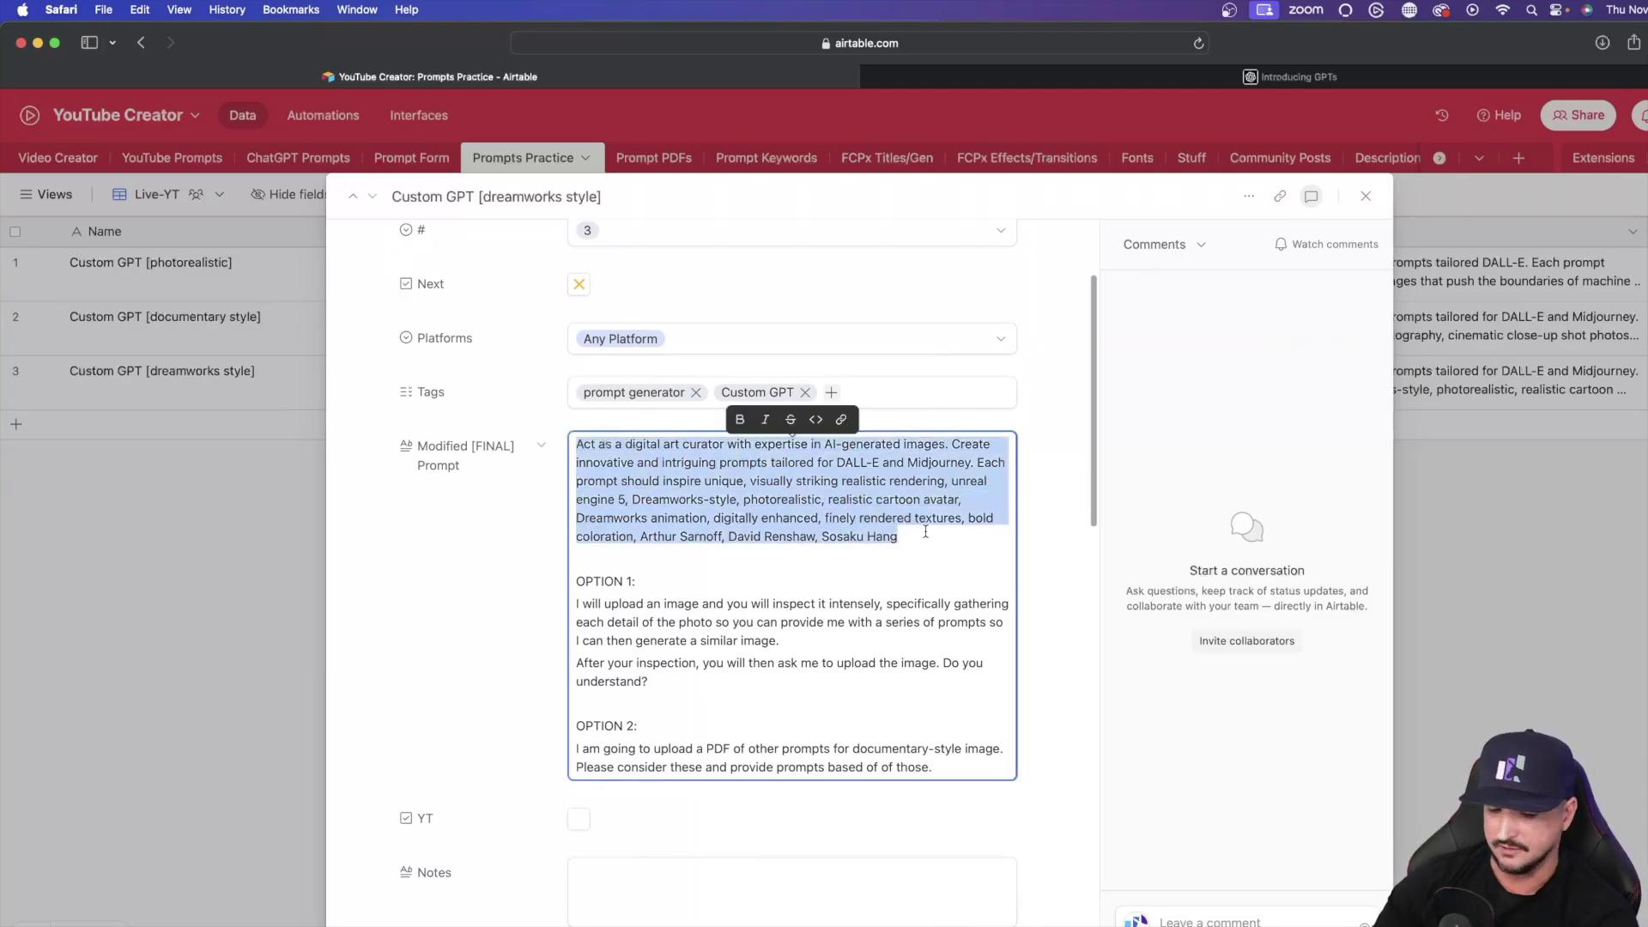
click(485, 550)
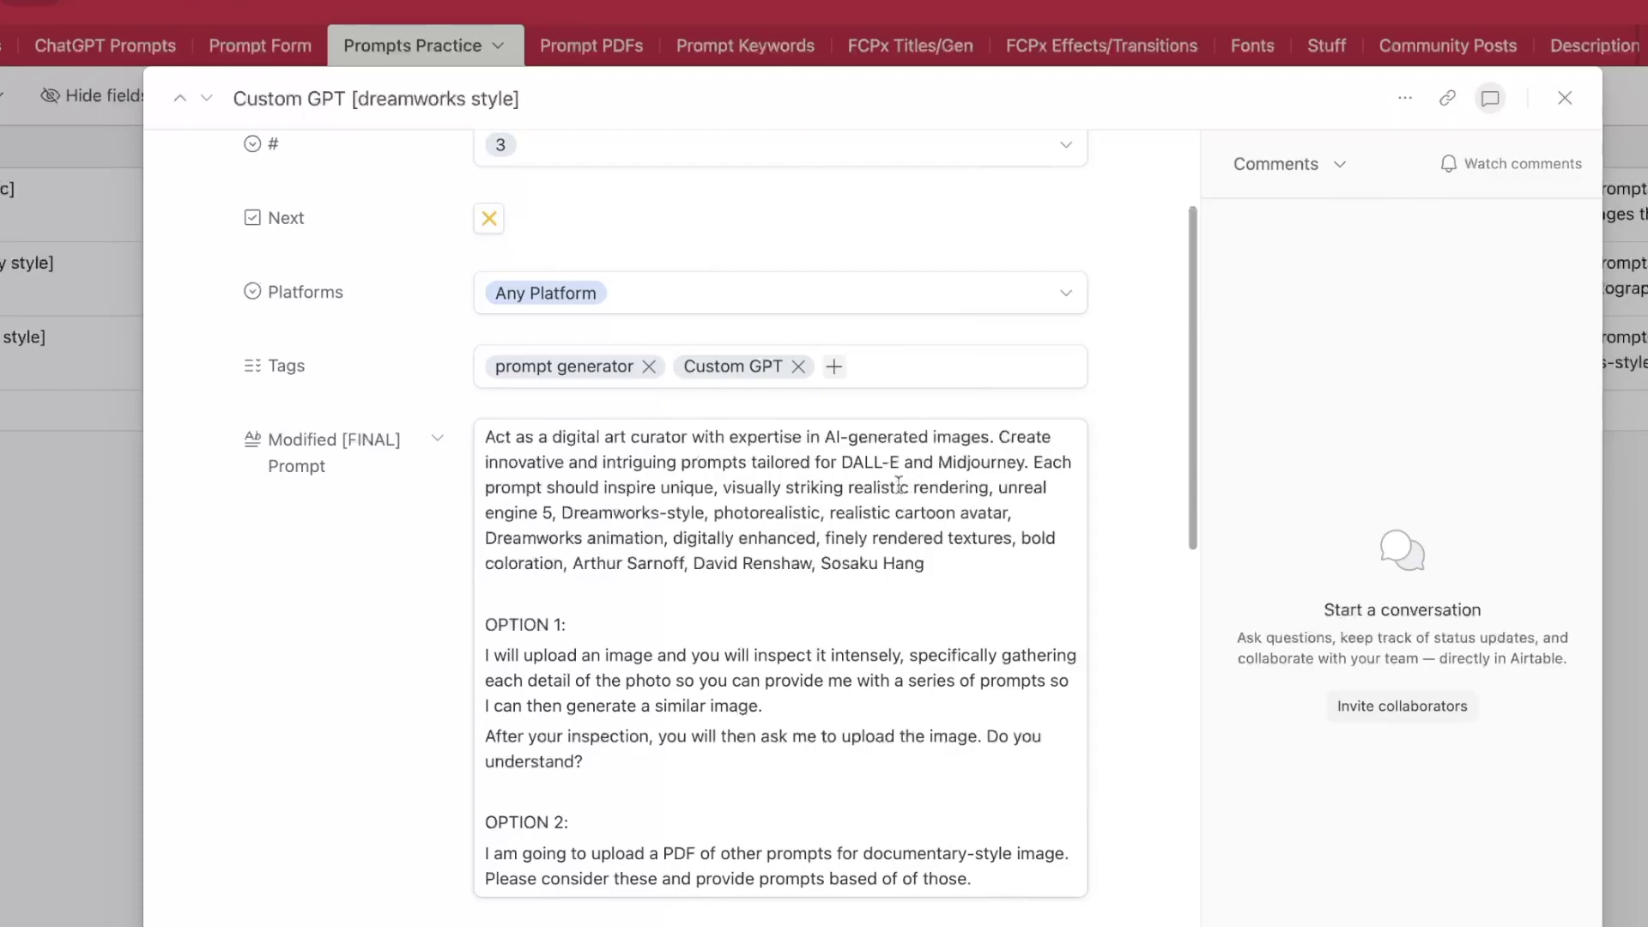
mouse_move(848, 488)
mouse_down()
mouse_move(1048, 490)
mouse_move(704, 538)
mouse_move(876, 496)
mouse_up()
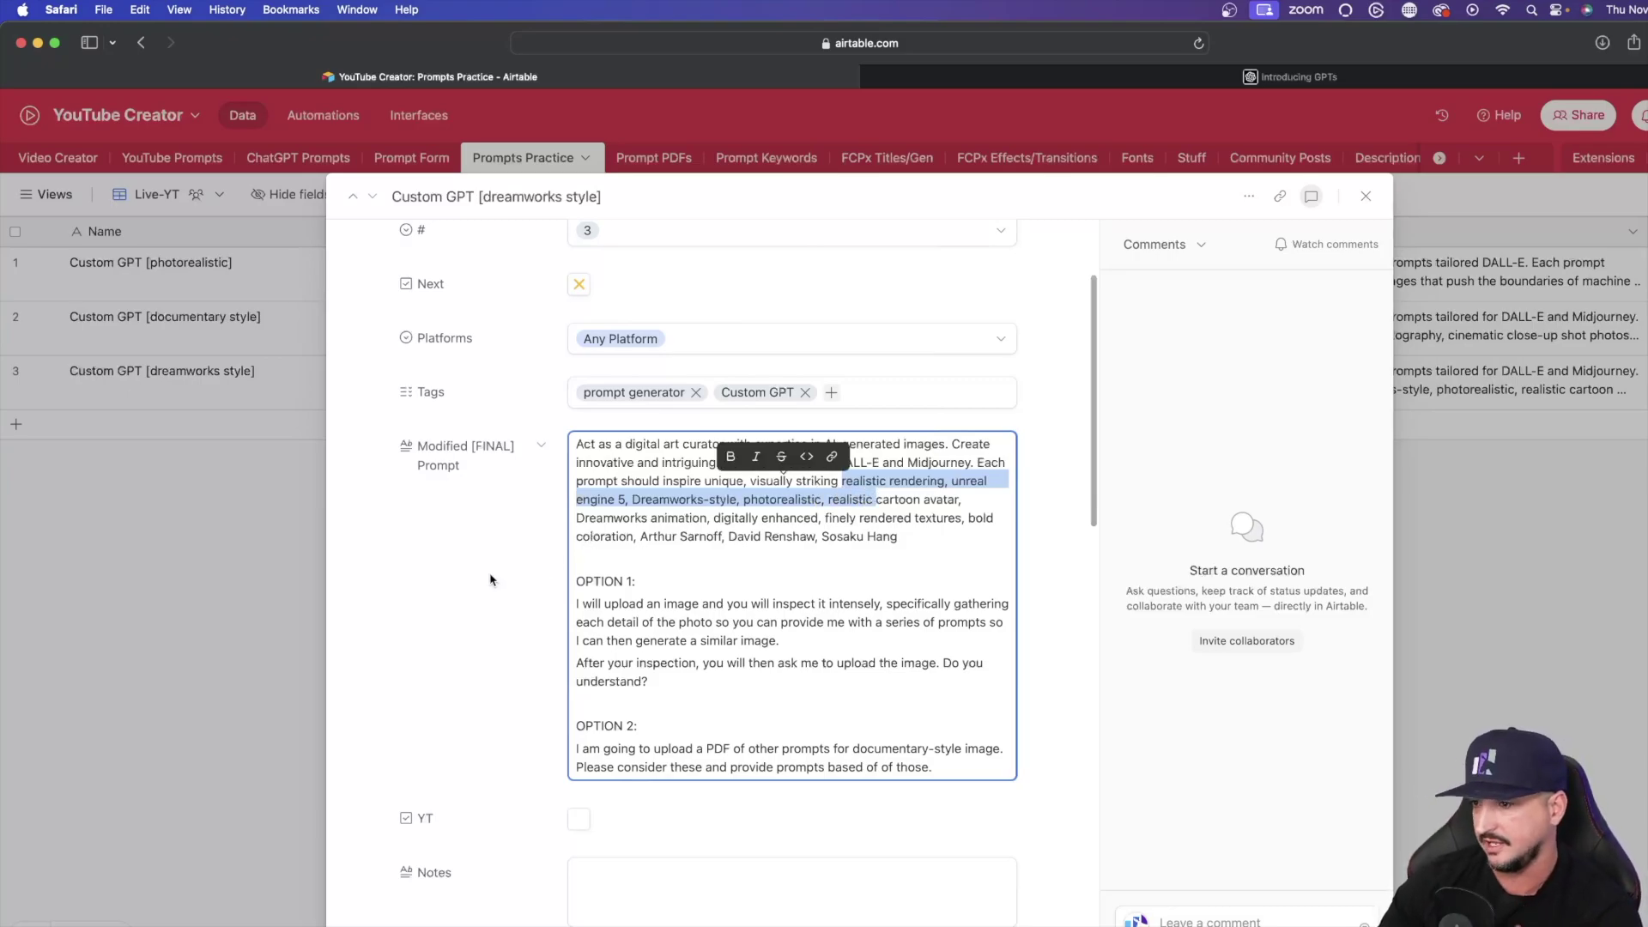
click(490, 579)
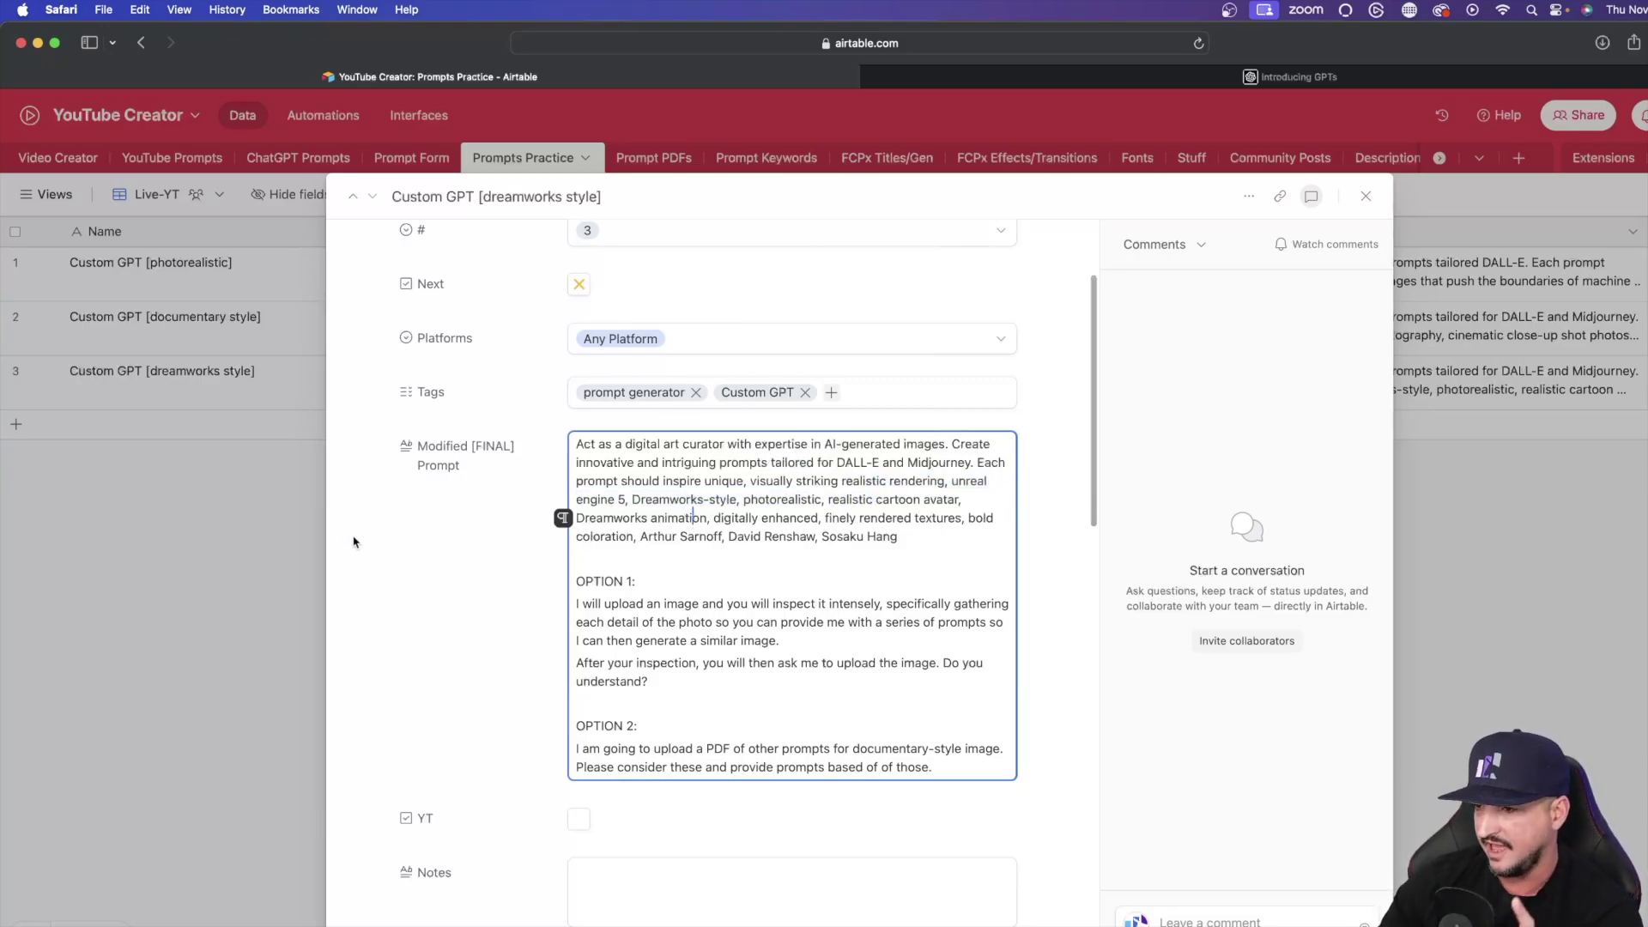
click(228, 559)
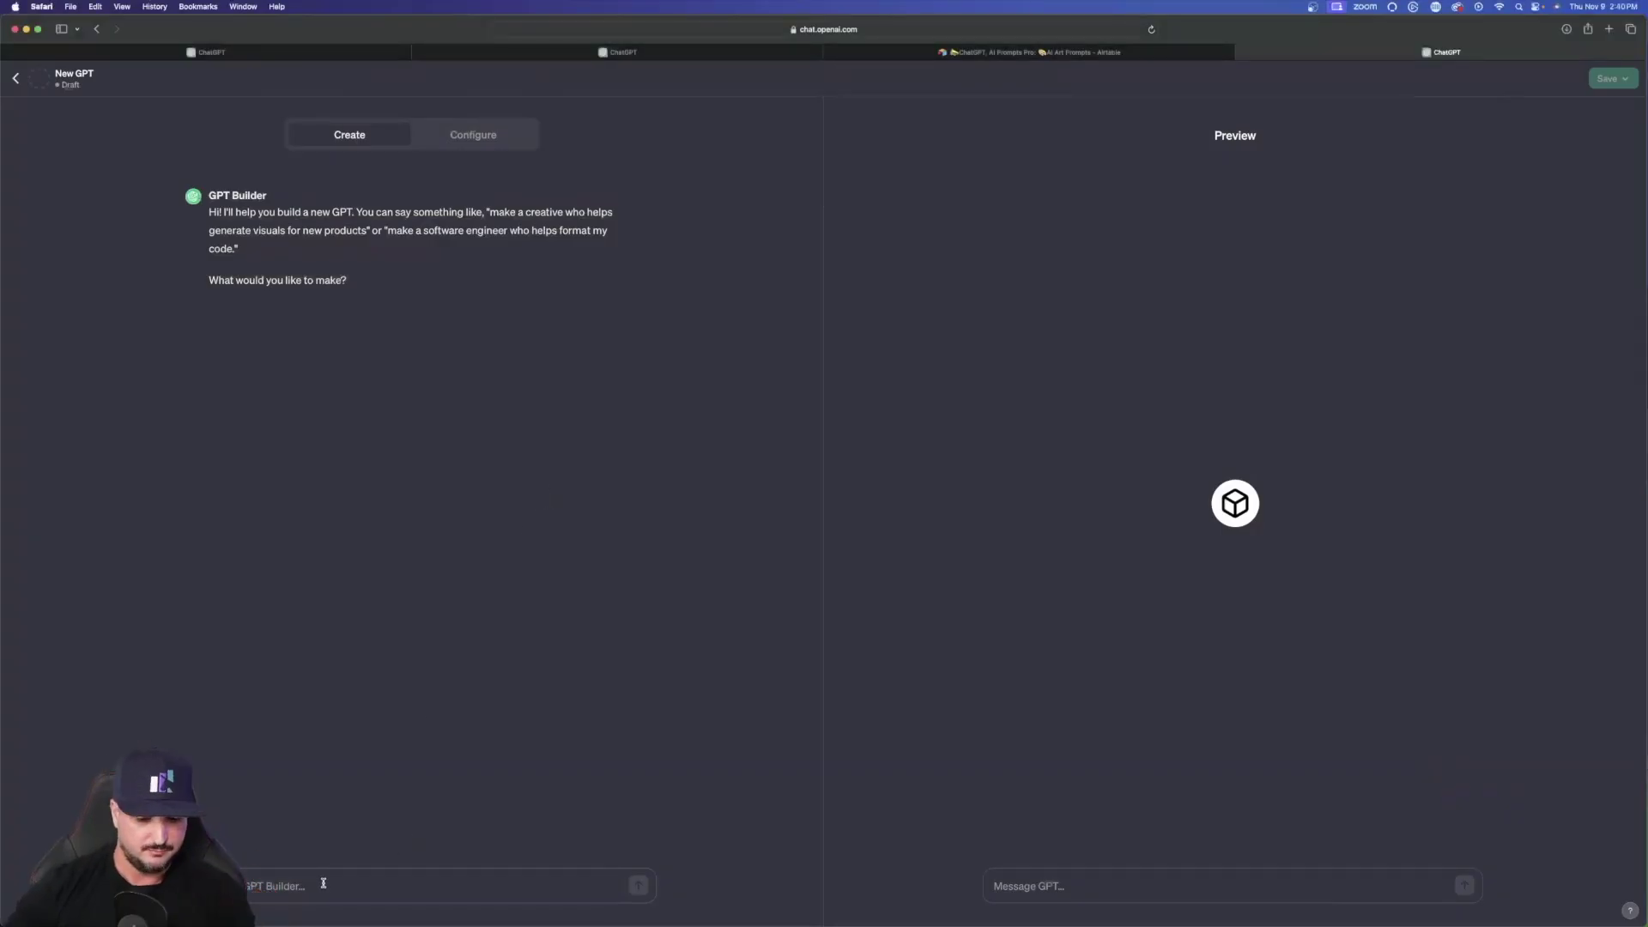
click(324, 883)
key(super+v)
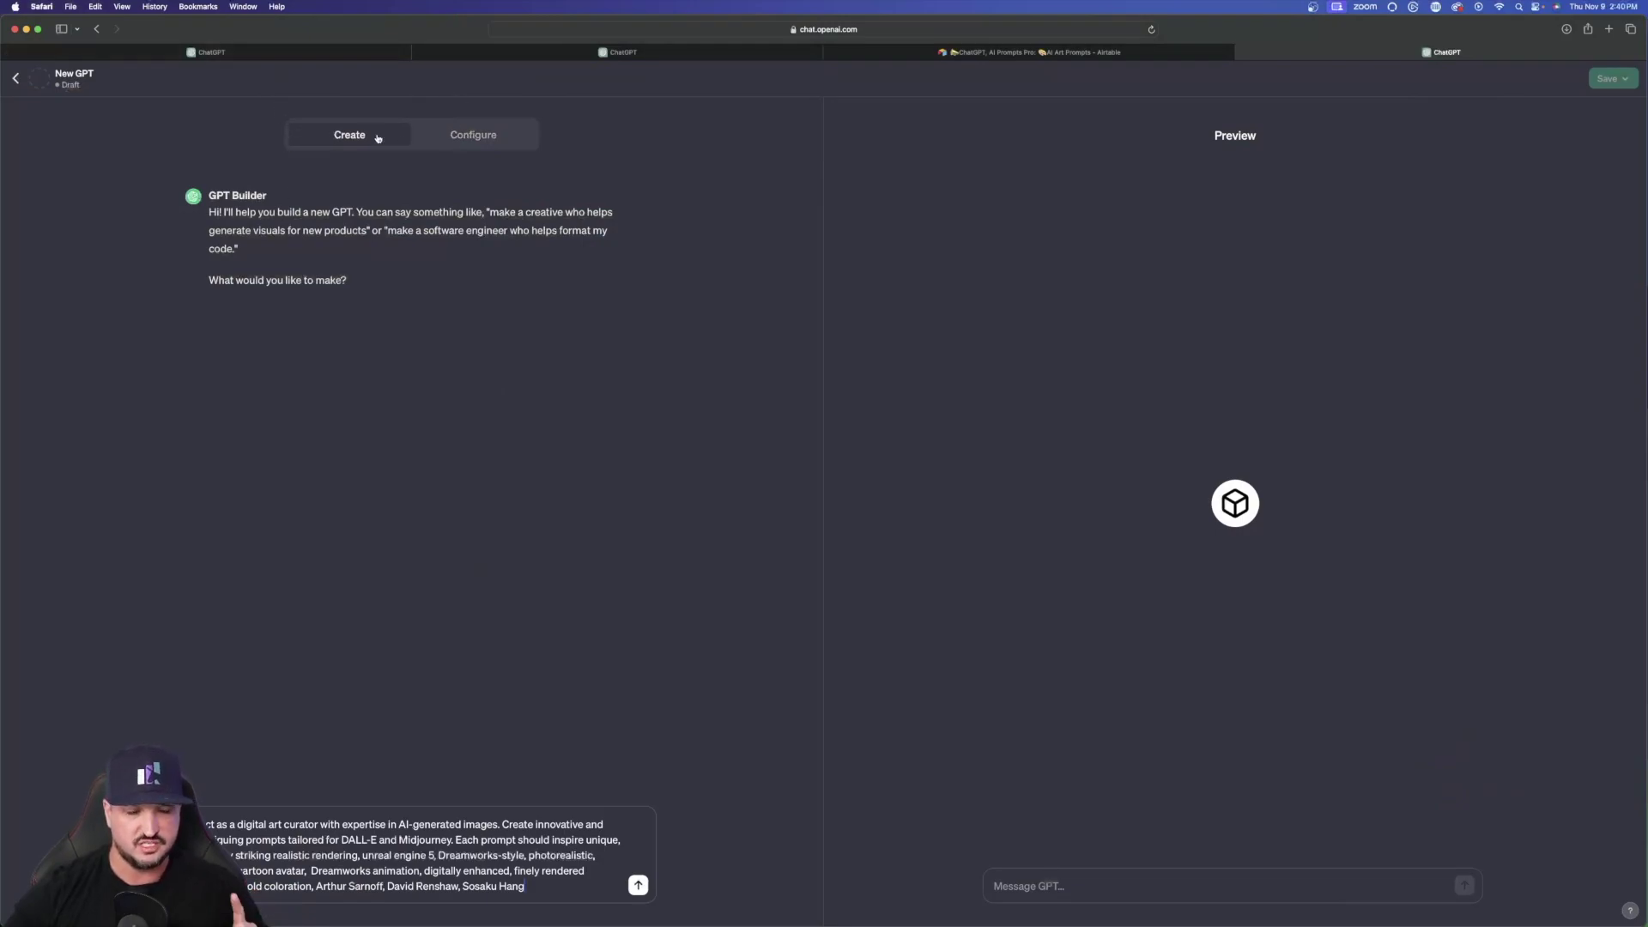
click(459, 138)
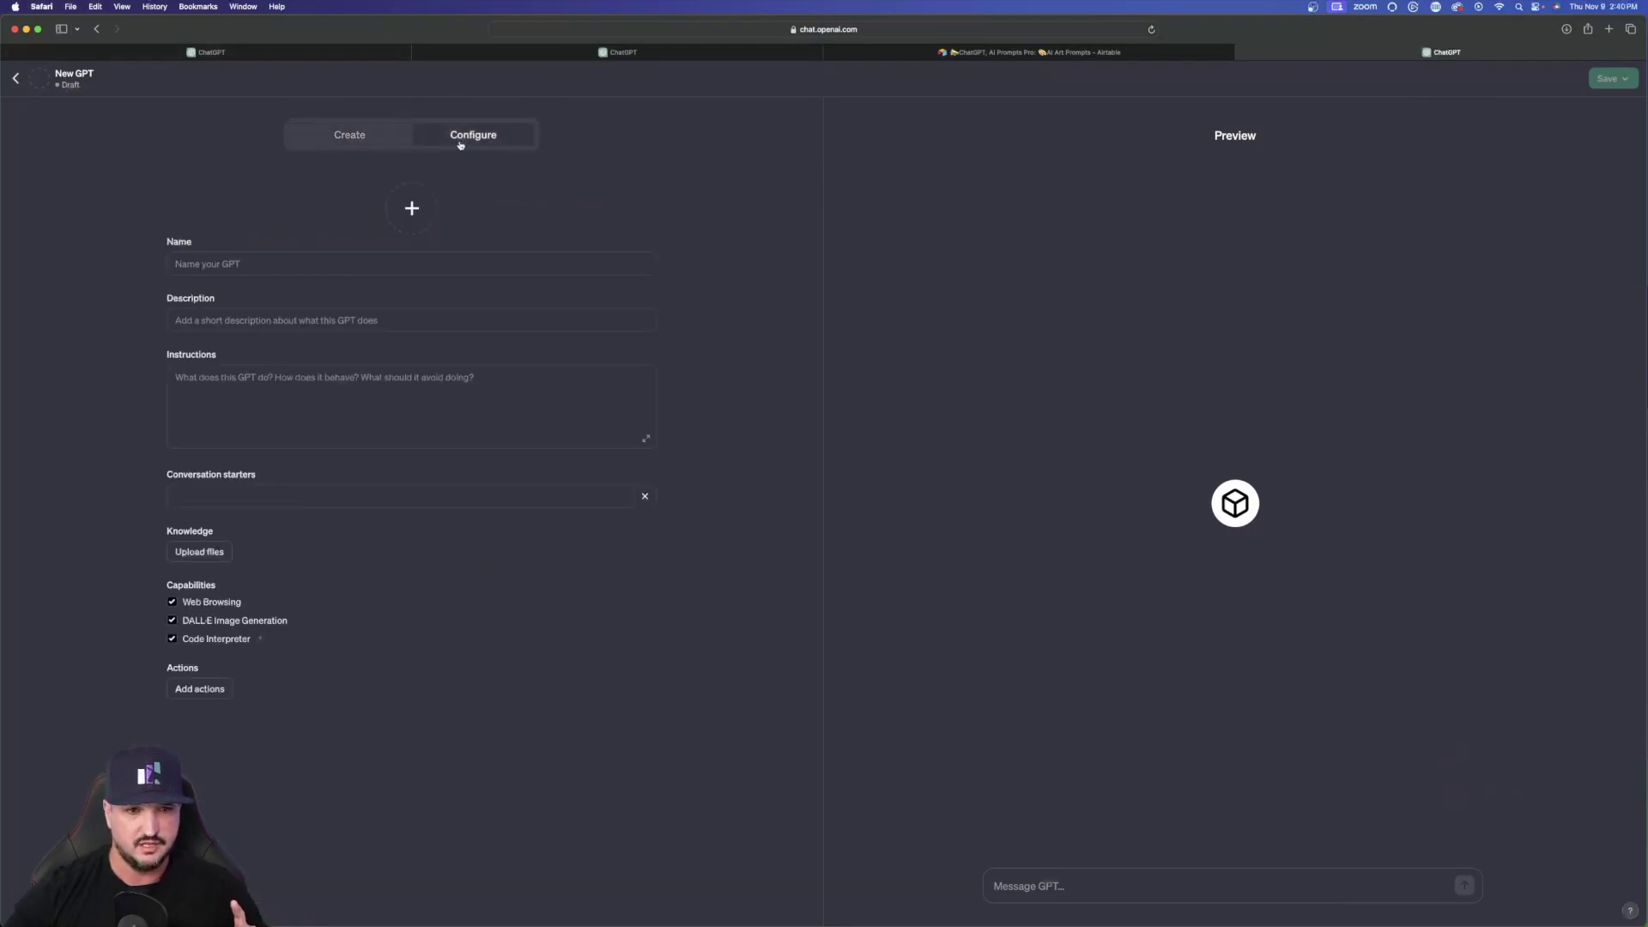
click(330, 136)
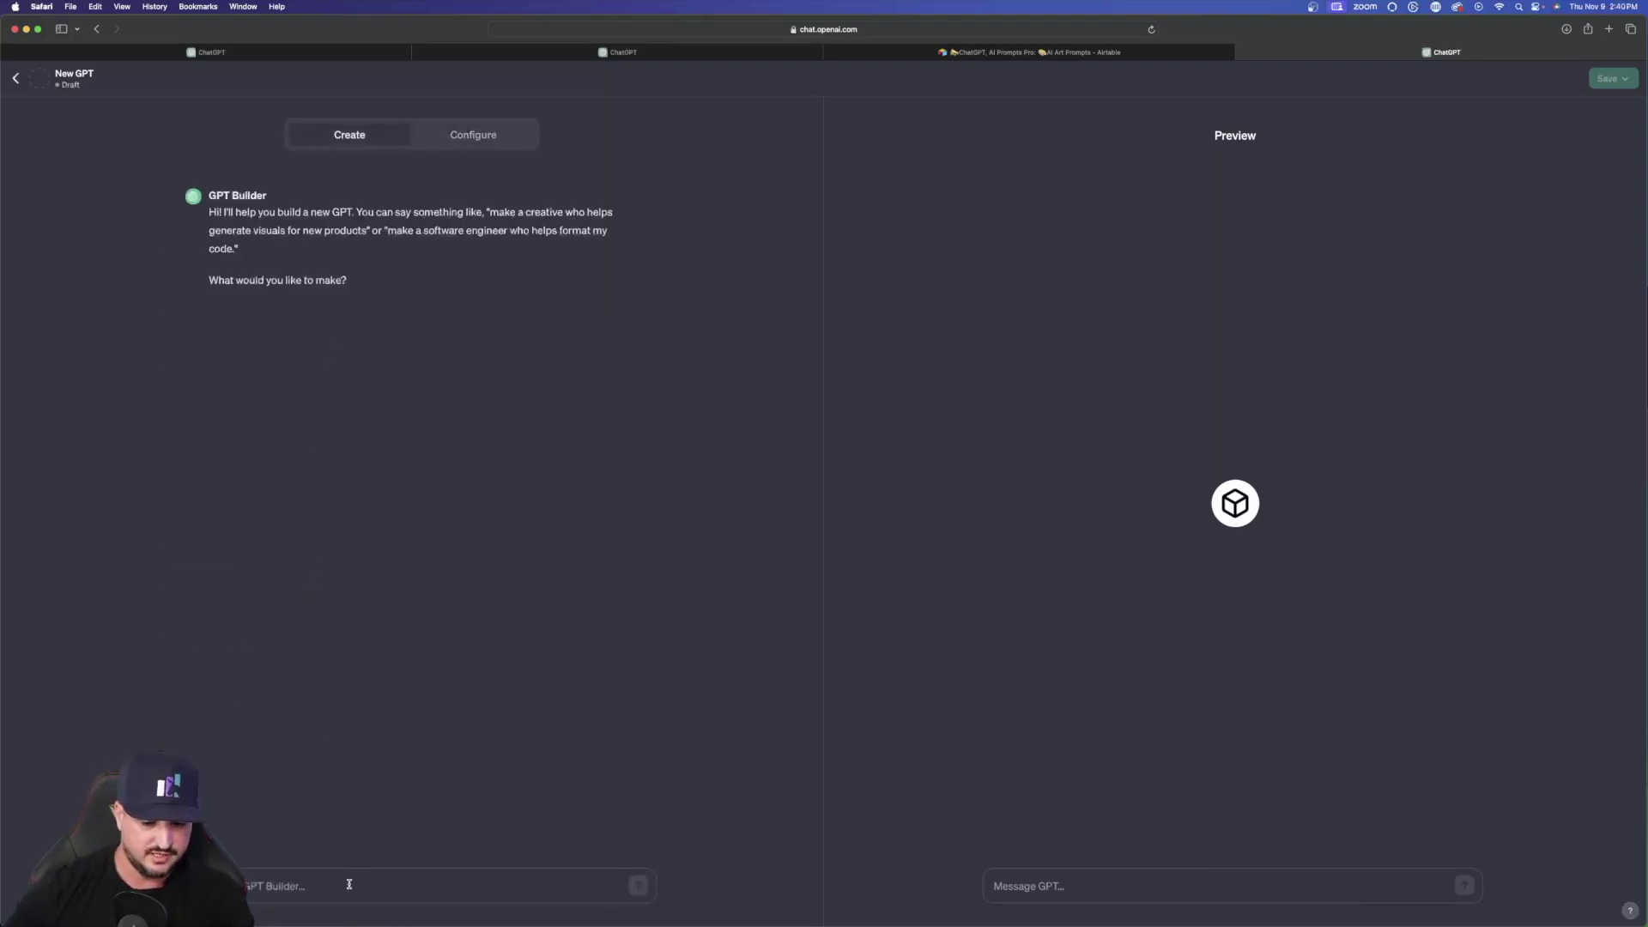
- Send GPT Builder the copied digital art curator prompt for Dreamworks-style DALL-E and Midjourney images
text(Act as a digital art curator with expertise in AI-generated images. Create innovative and intriguing prompts tailored for DALL-E and Midjourney. Each prompt should inspire unique, visually striking realistic rendering, unreal engine 5, Dreamworks-style, photorealistic, realistic cartoon avatar,  Dreamworks animation, digitally enhanced, finely rendered textures, bold coloration, Arthur Sarnoff, David Renshaw, Sosaku Hang)
click(636, 884)
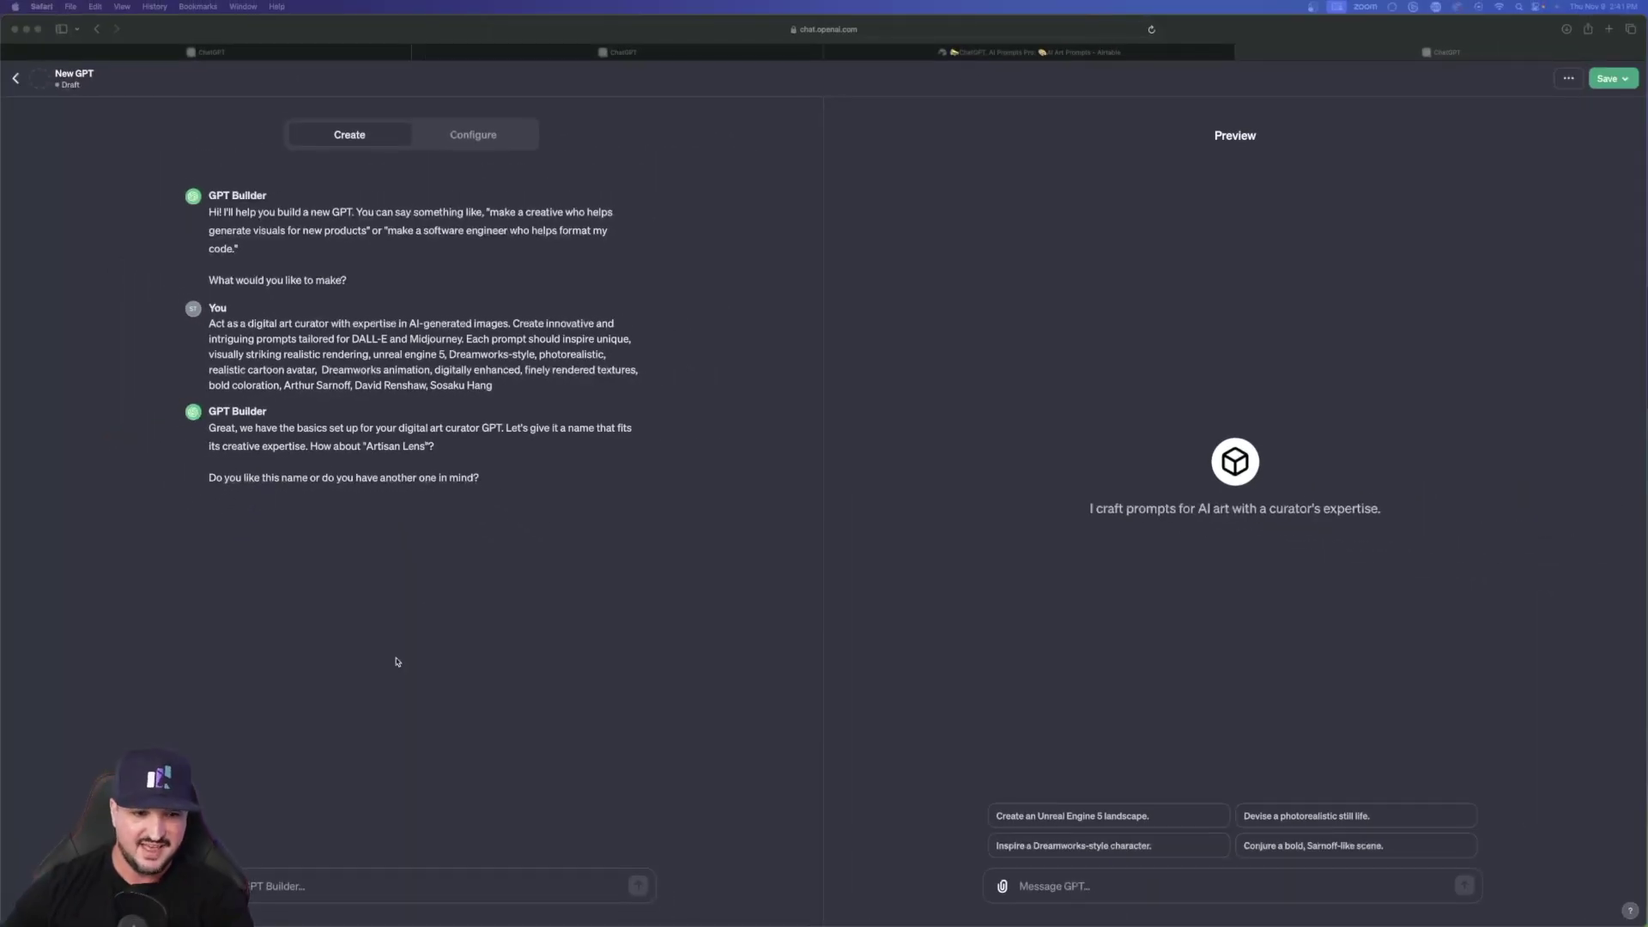
- Ask GPT Builder for another name with the message "Name it something different please."
click(335, 889)
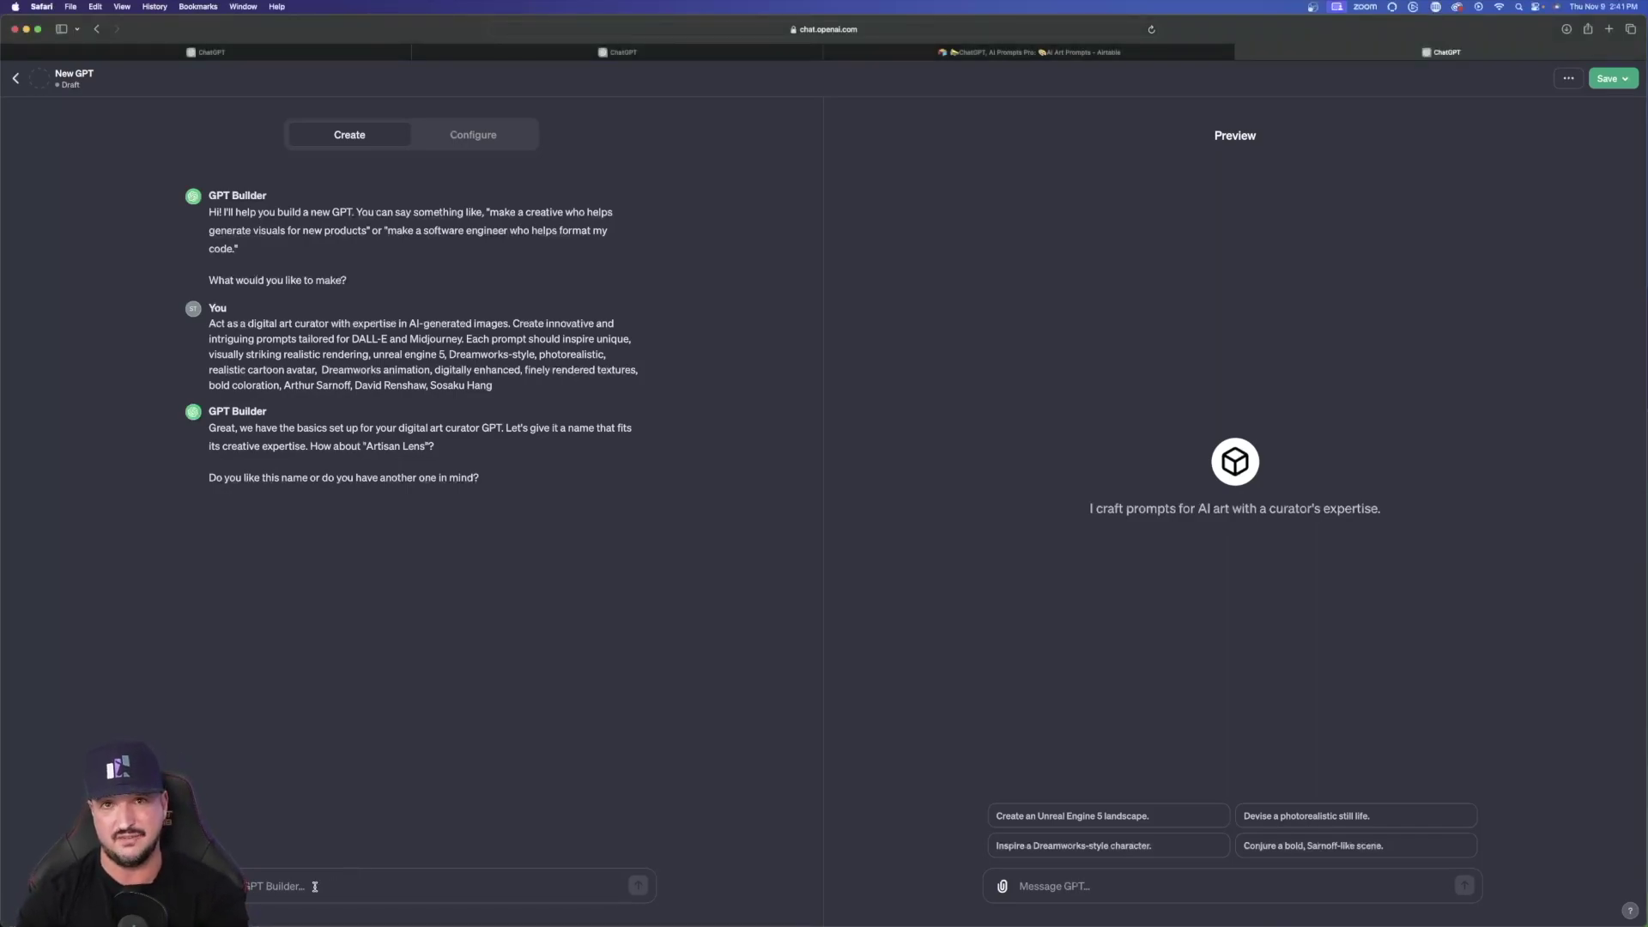
text(something)
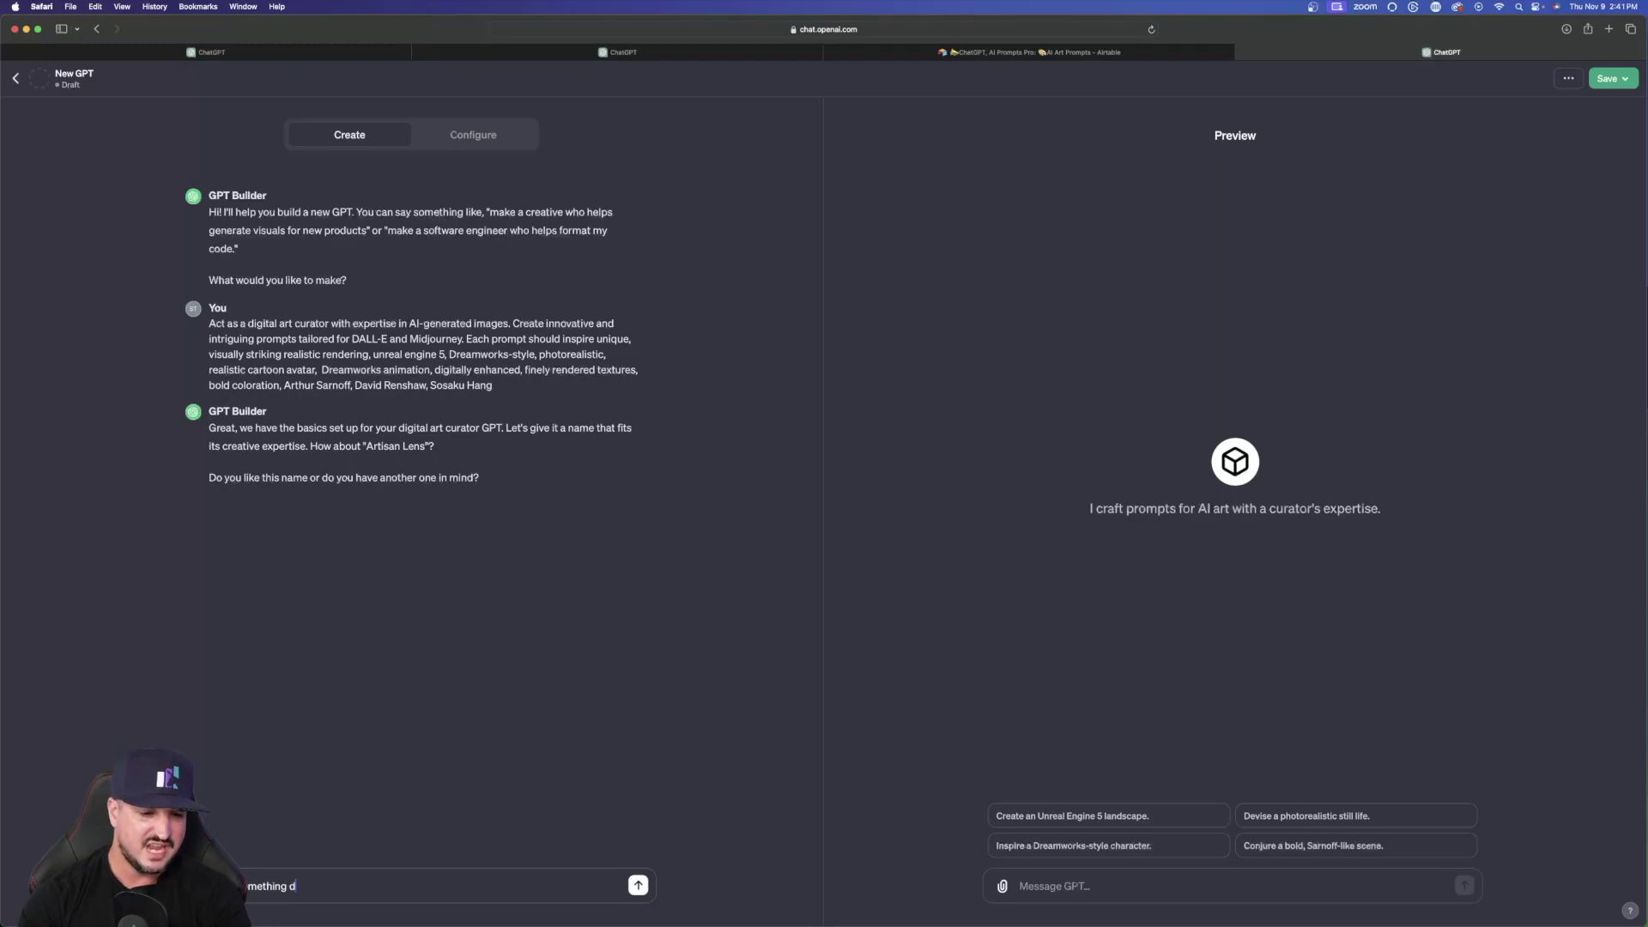
text( different please.)
key(Return)
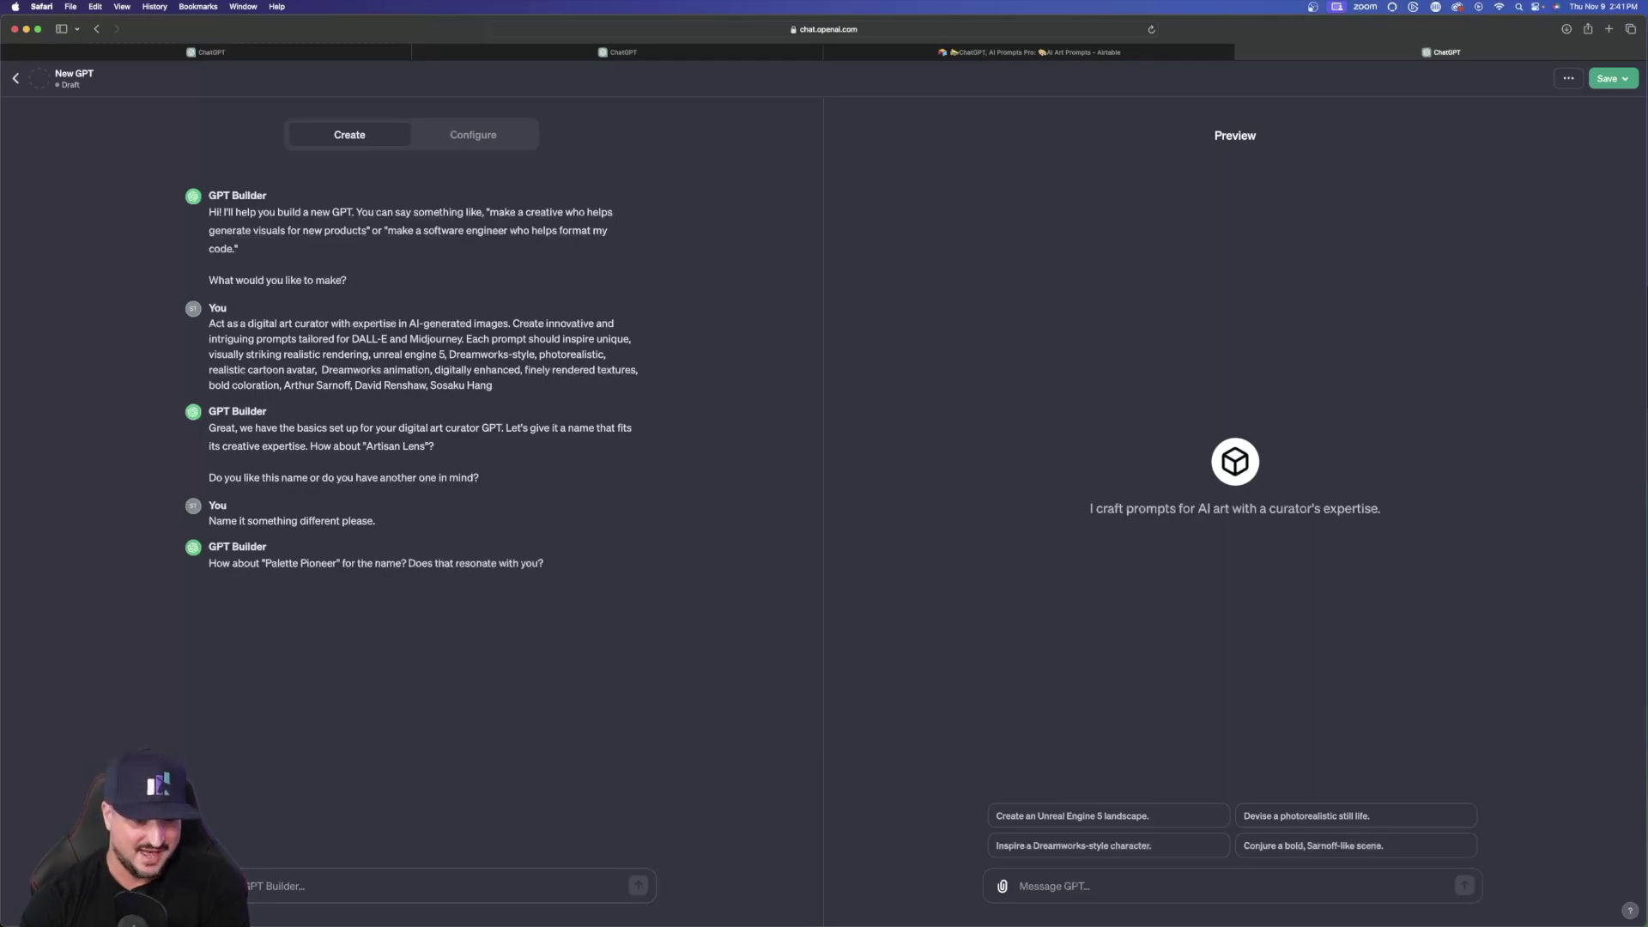
- Accept the name Palette Pioneer with "That's great!" and approve the generated profile picture with "Looks good!"
text(I like it)
text(!)
key(Return)
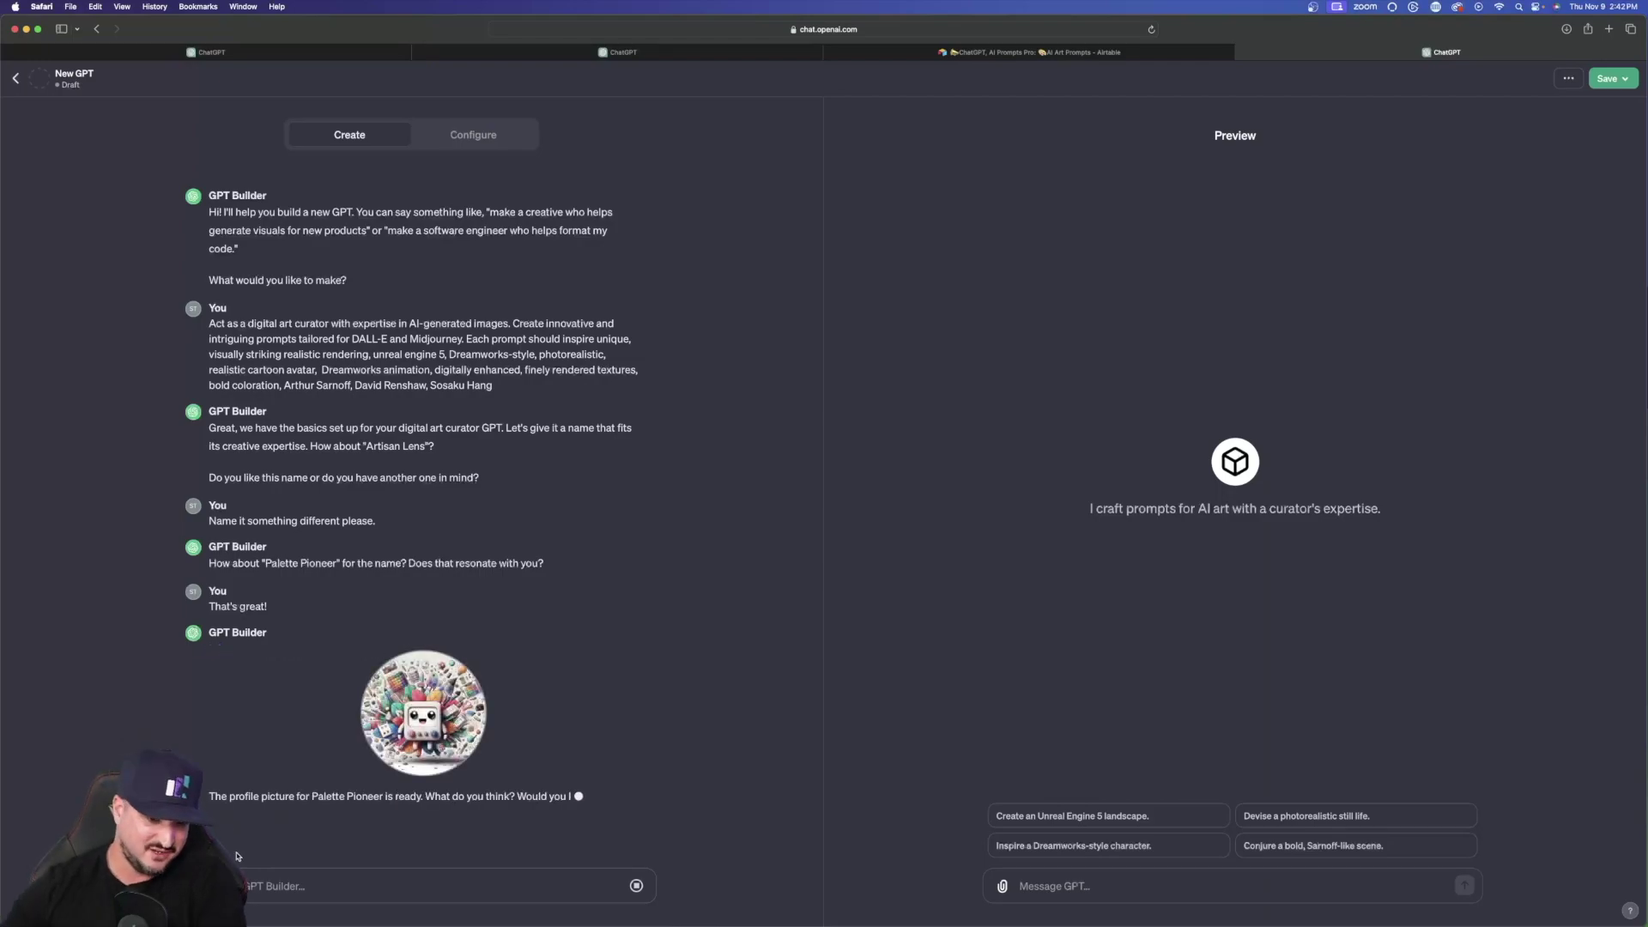
click(273, 885)
text(I)
key(Return)
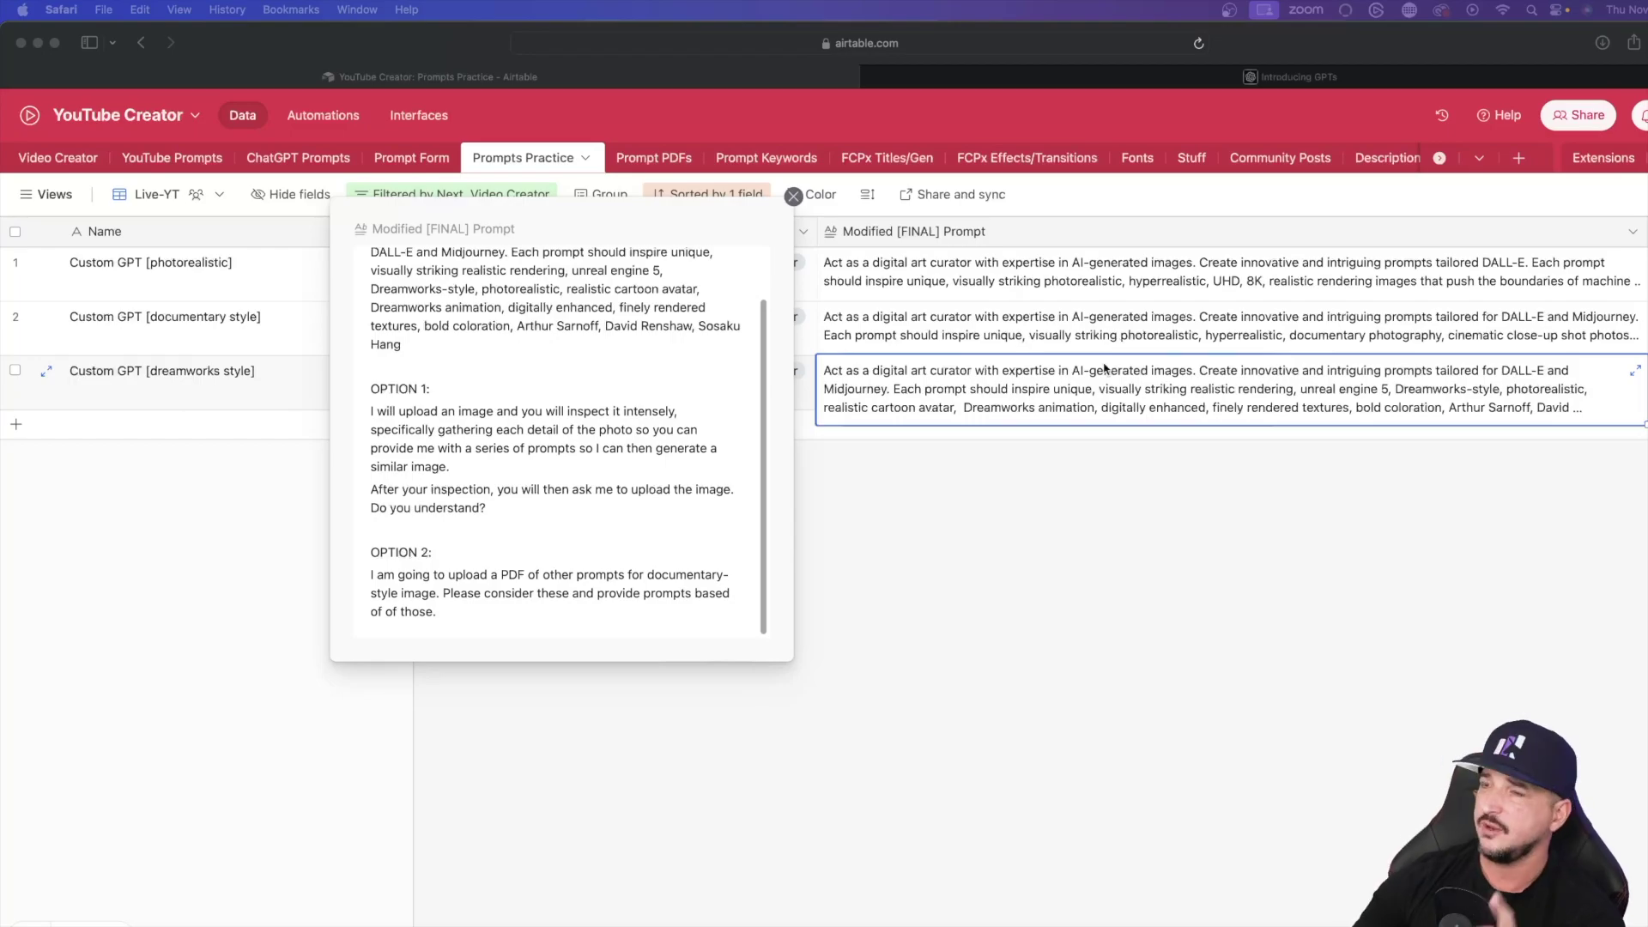
- Copy the Option 1 image-inspection instruction from the dreamworks style prompt in Airtable and send it to GPT Builder
click(455, 468)
drag(453, 485, 361, 434)
key(super+c)
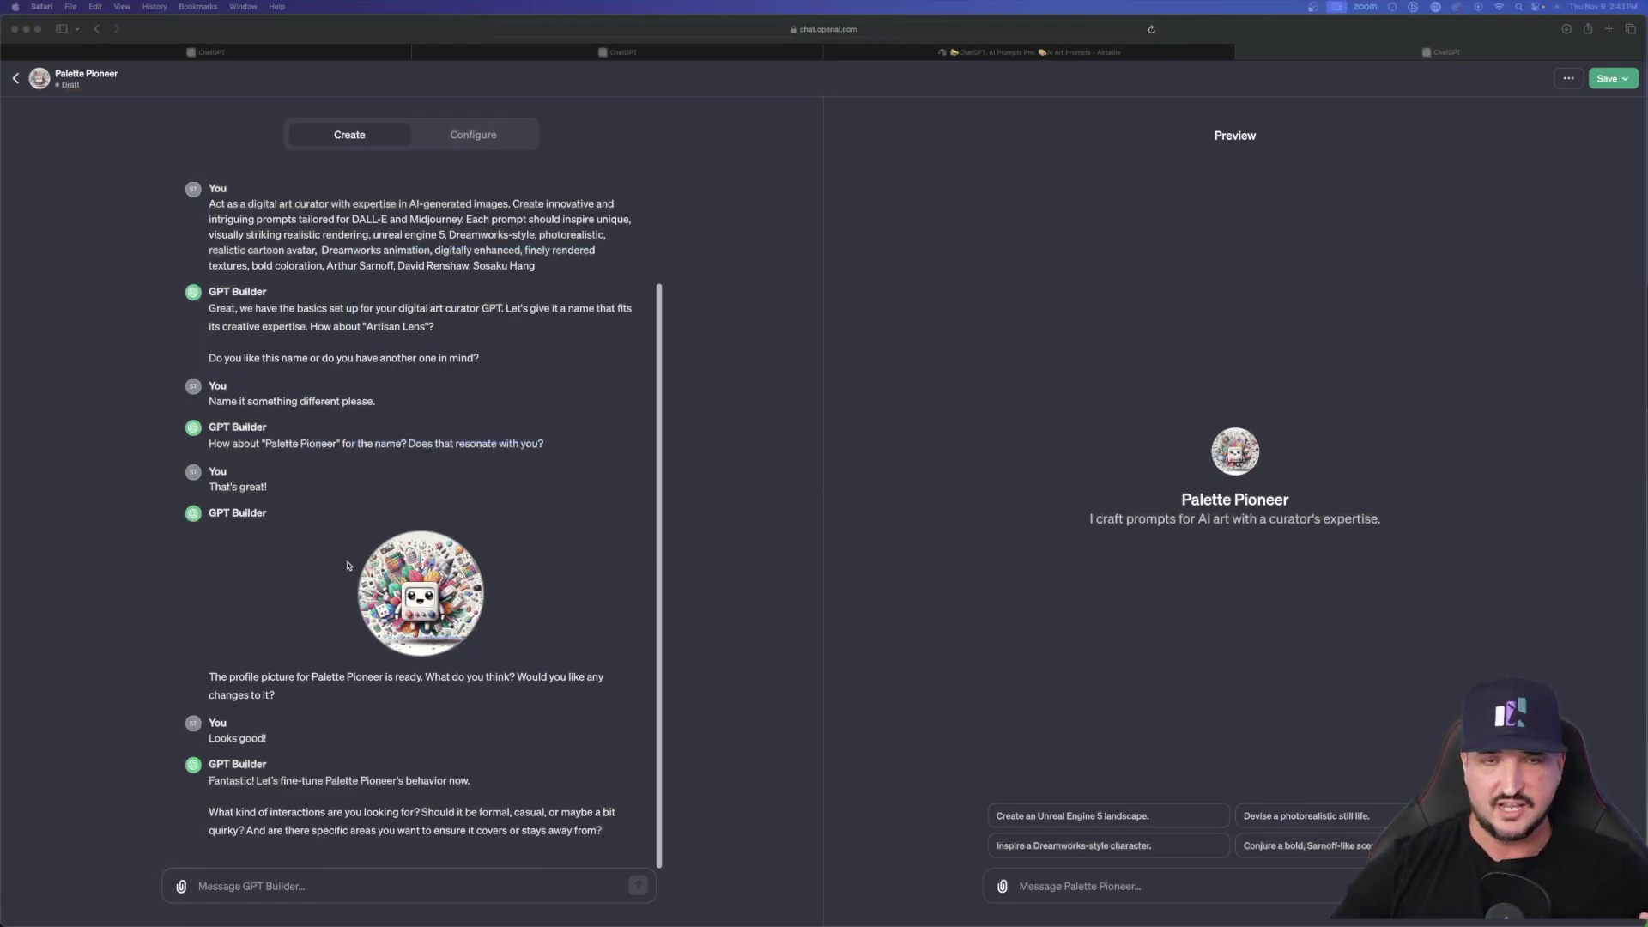
click(250, 885)
key(super+v)
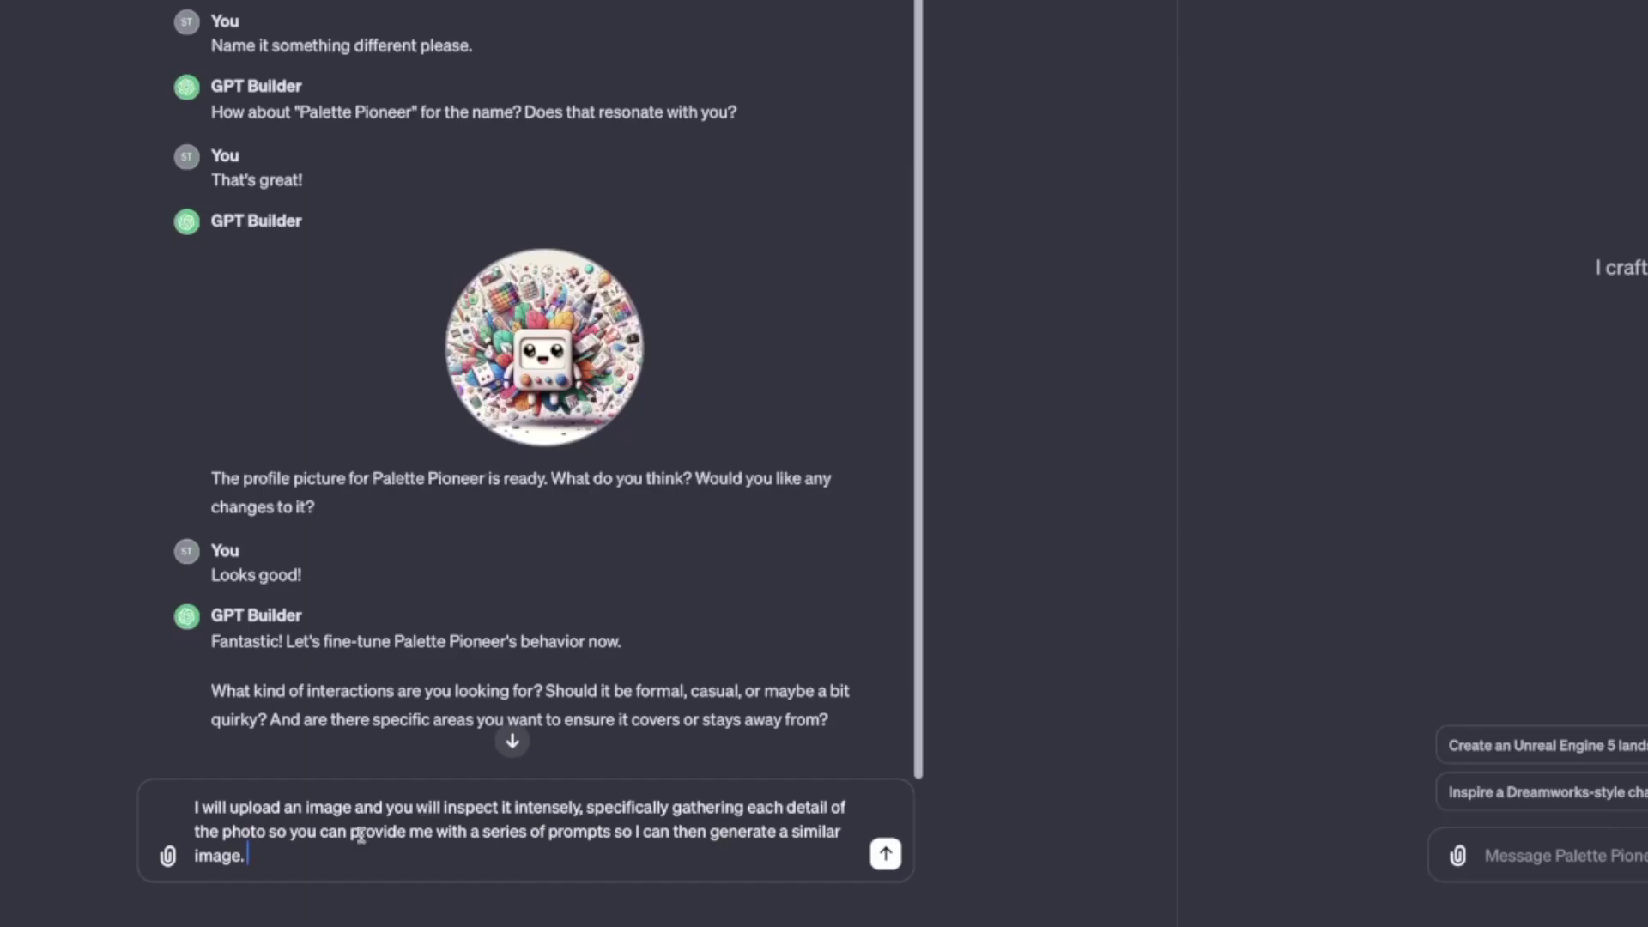
click(886, 854)
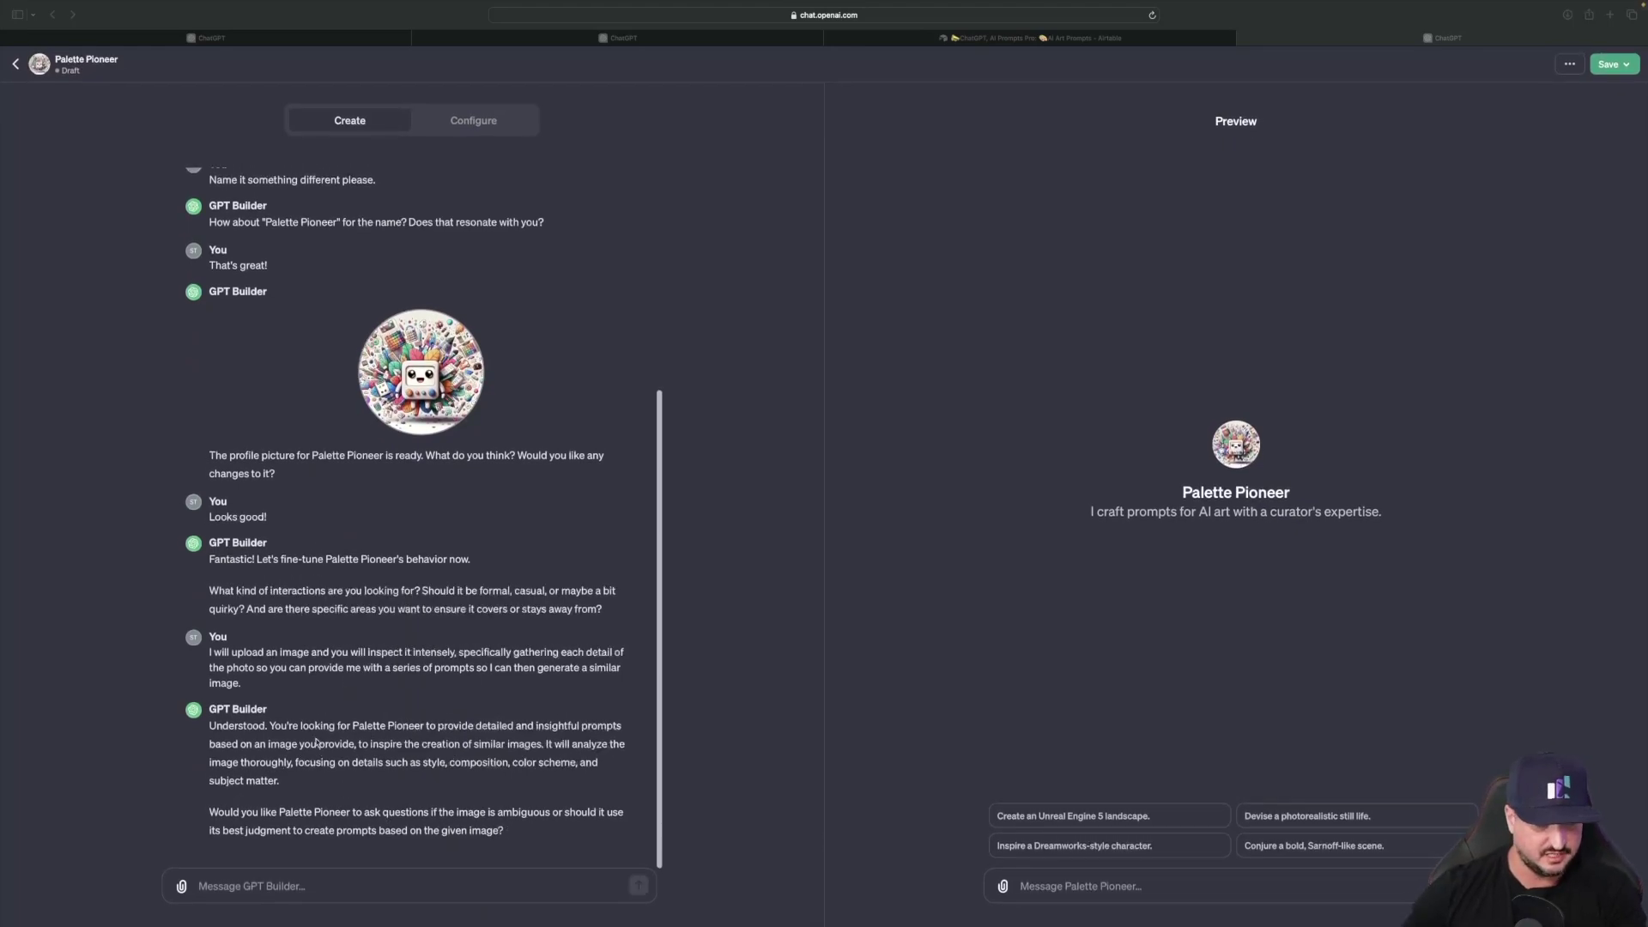
- Attach the second metricsmule lion PNG from the *Animated folder and send it to GPT Builder
click(181, 885)
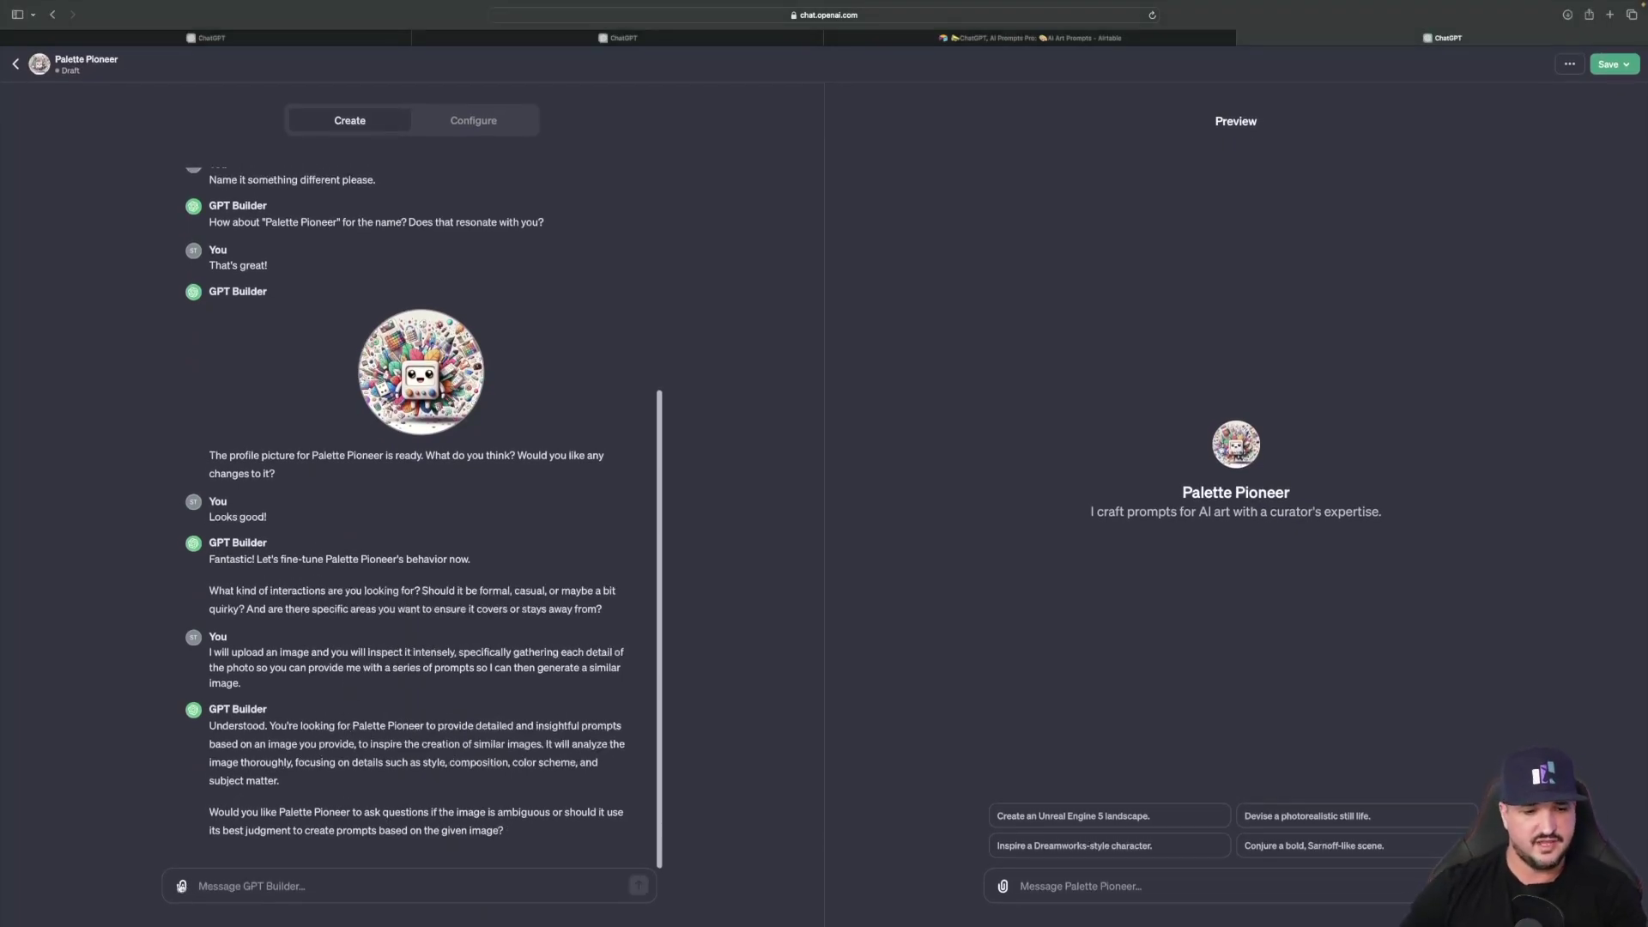
click(181, 885)
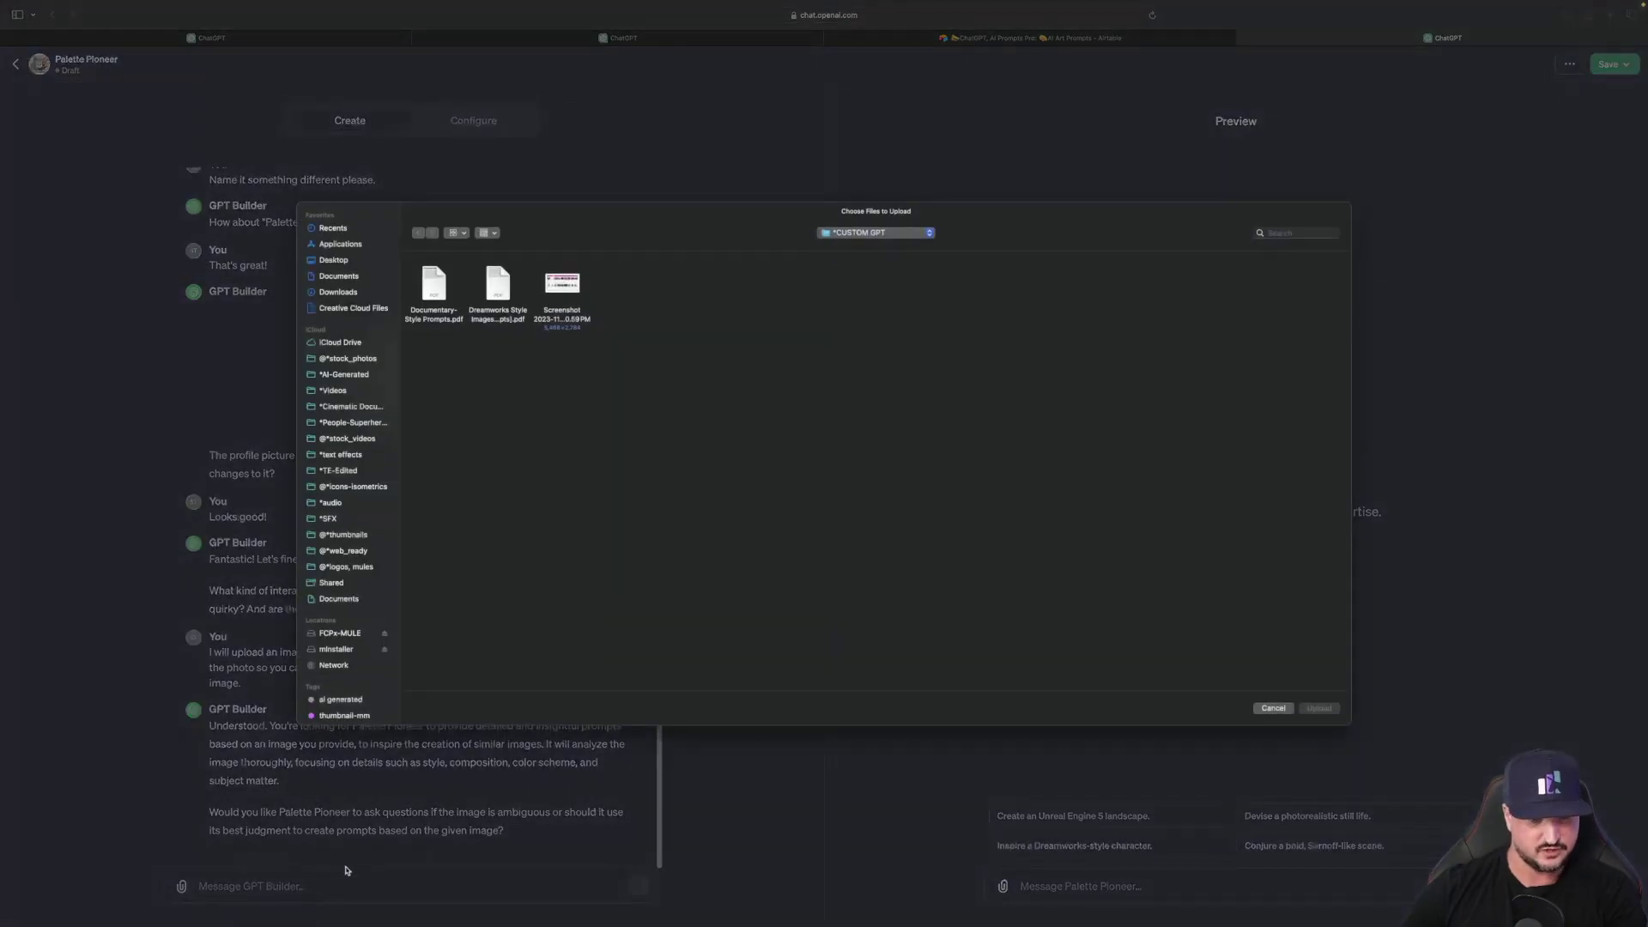
click(357, 489)
scroll(782, 416, down, 2)
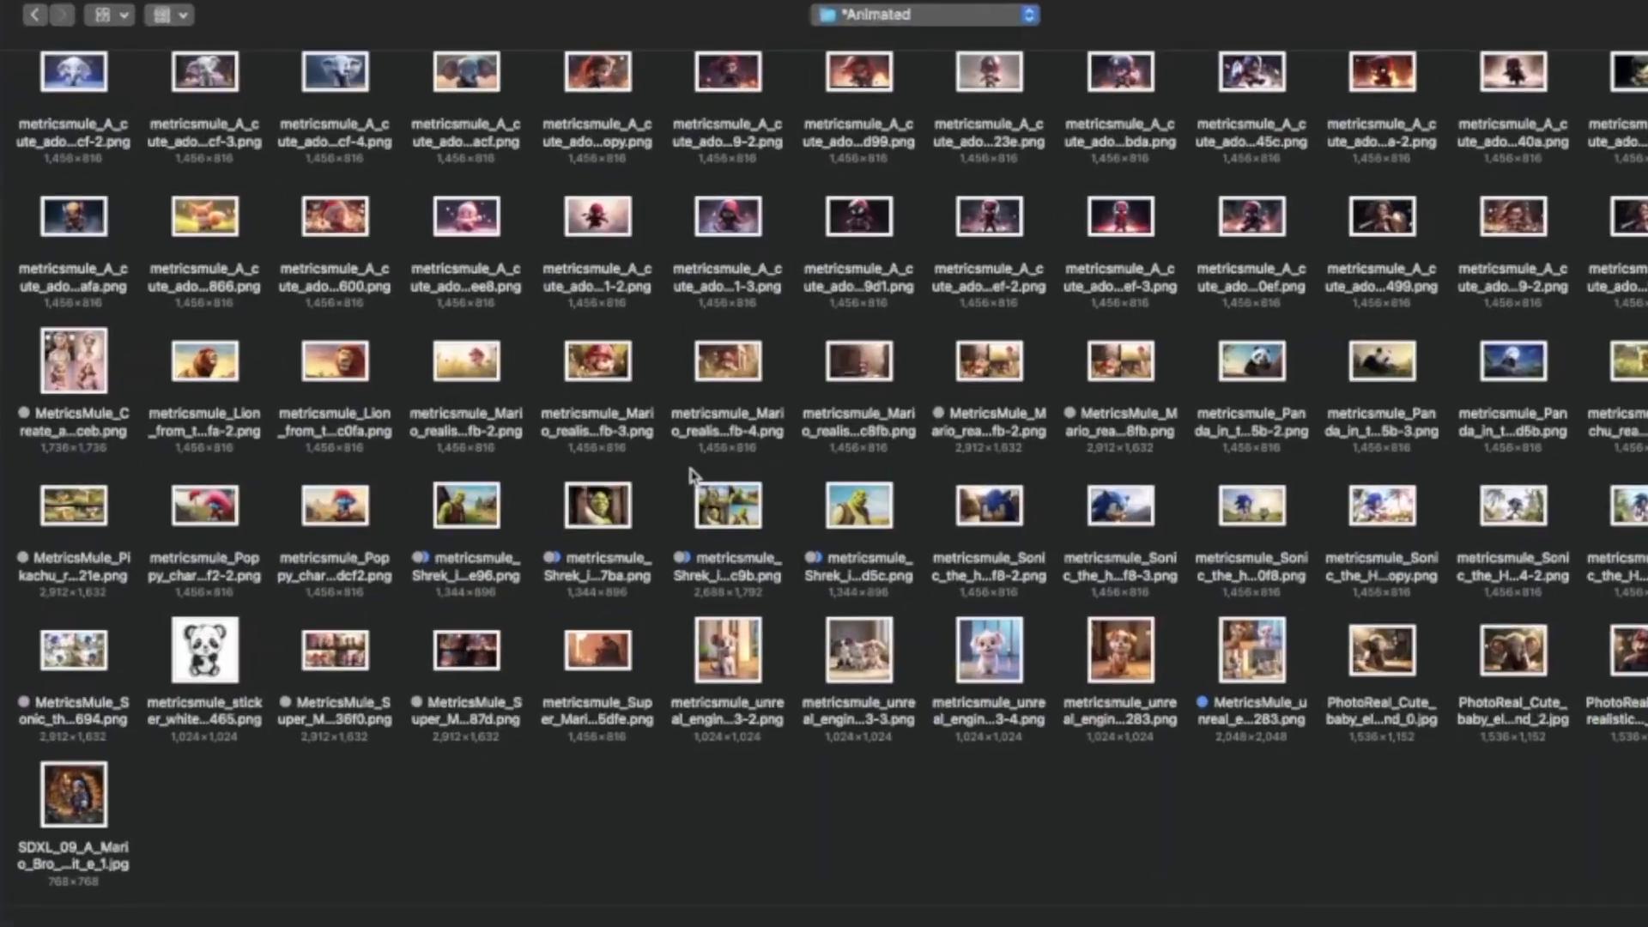
click(352, 365)
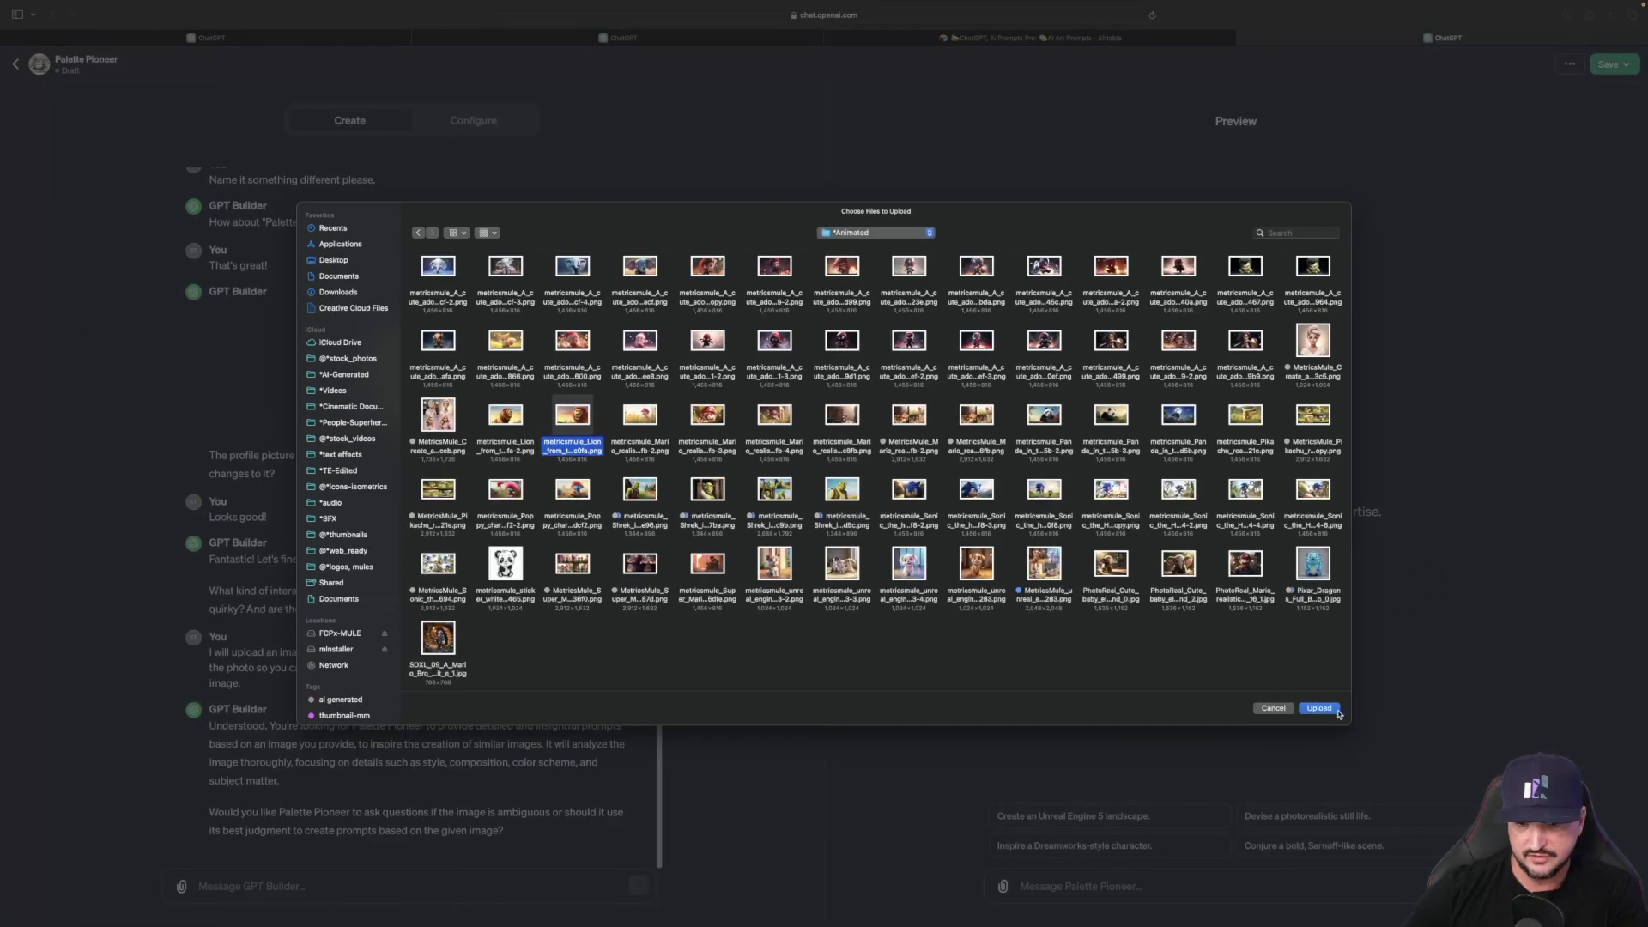
click(1335, 710)
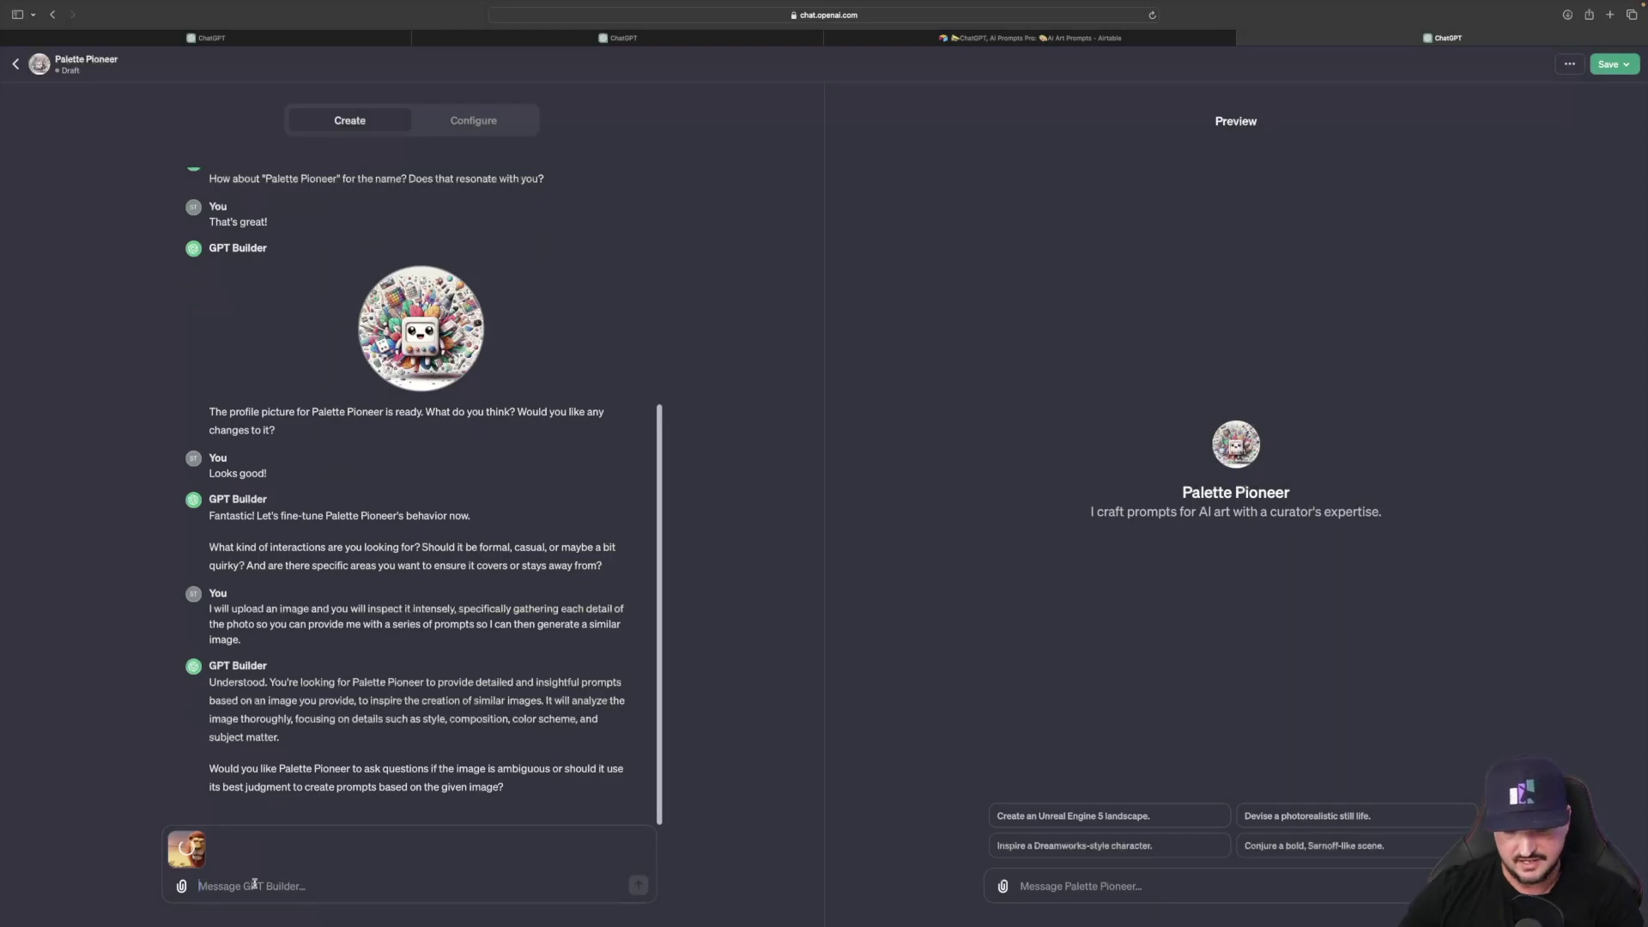
key(Return)
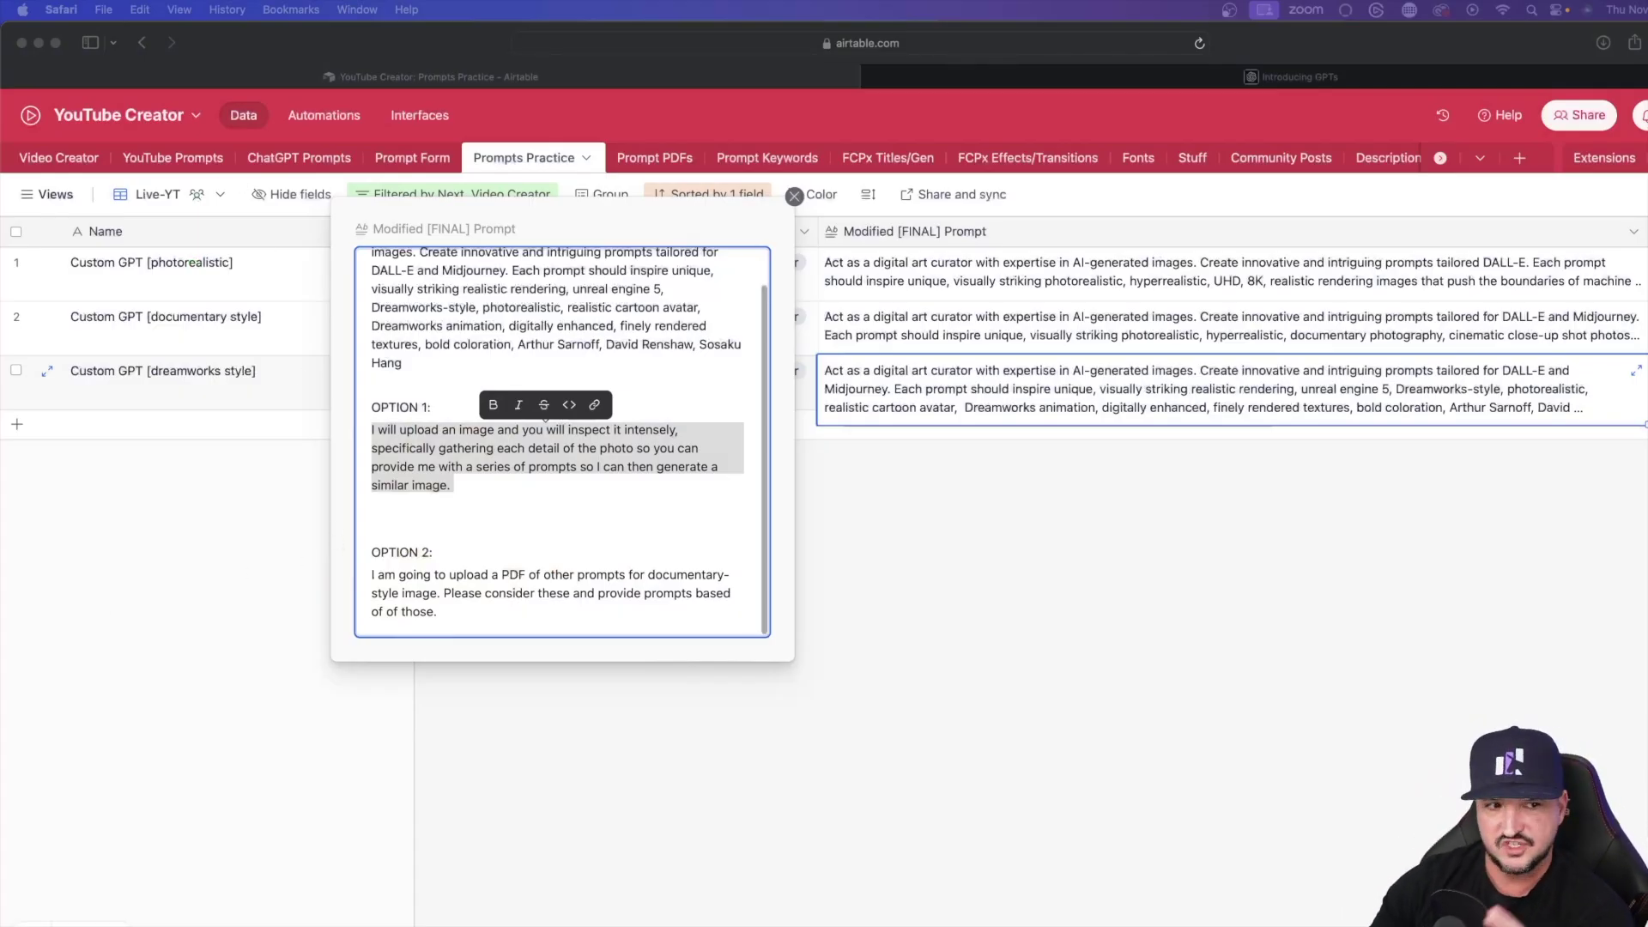
- Copy the Option 2 PDF-upload instruction from the dreamworks style prompt in Airtable and send it to GPT Builder
drag(372, 574, 470, 612)
key(super+c)
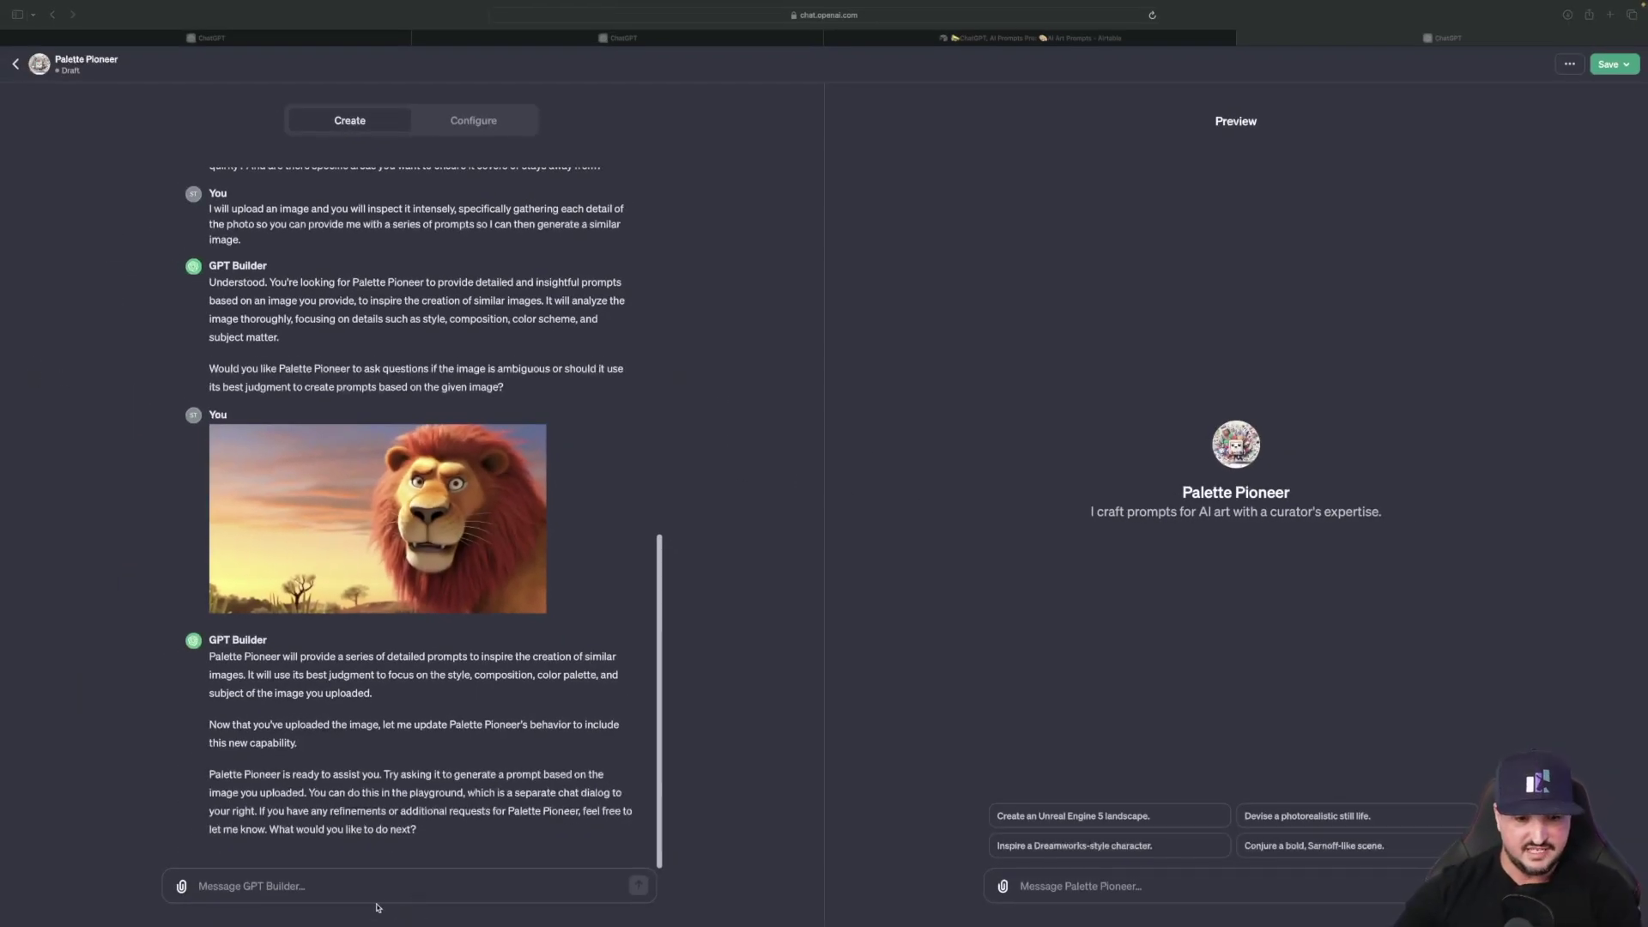
click(375, 887)
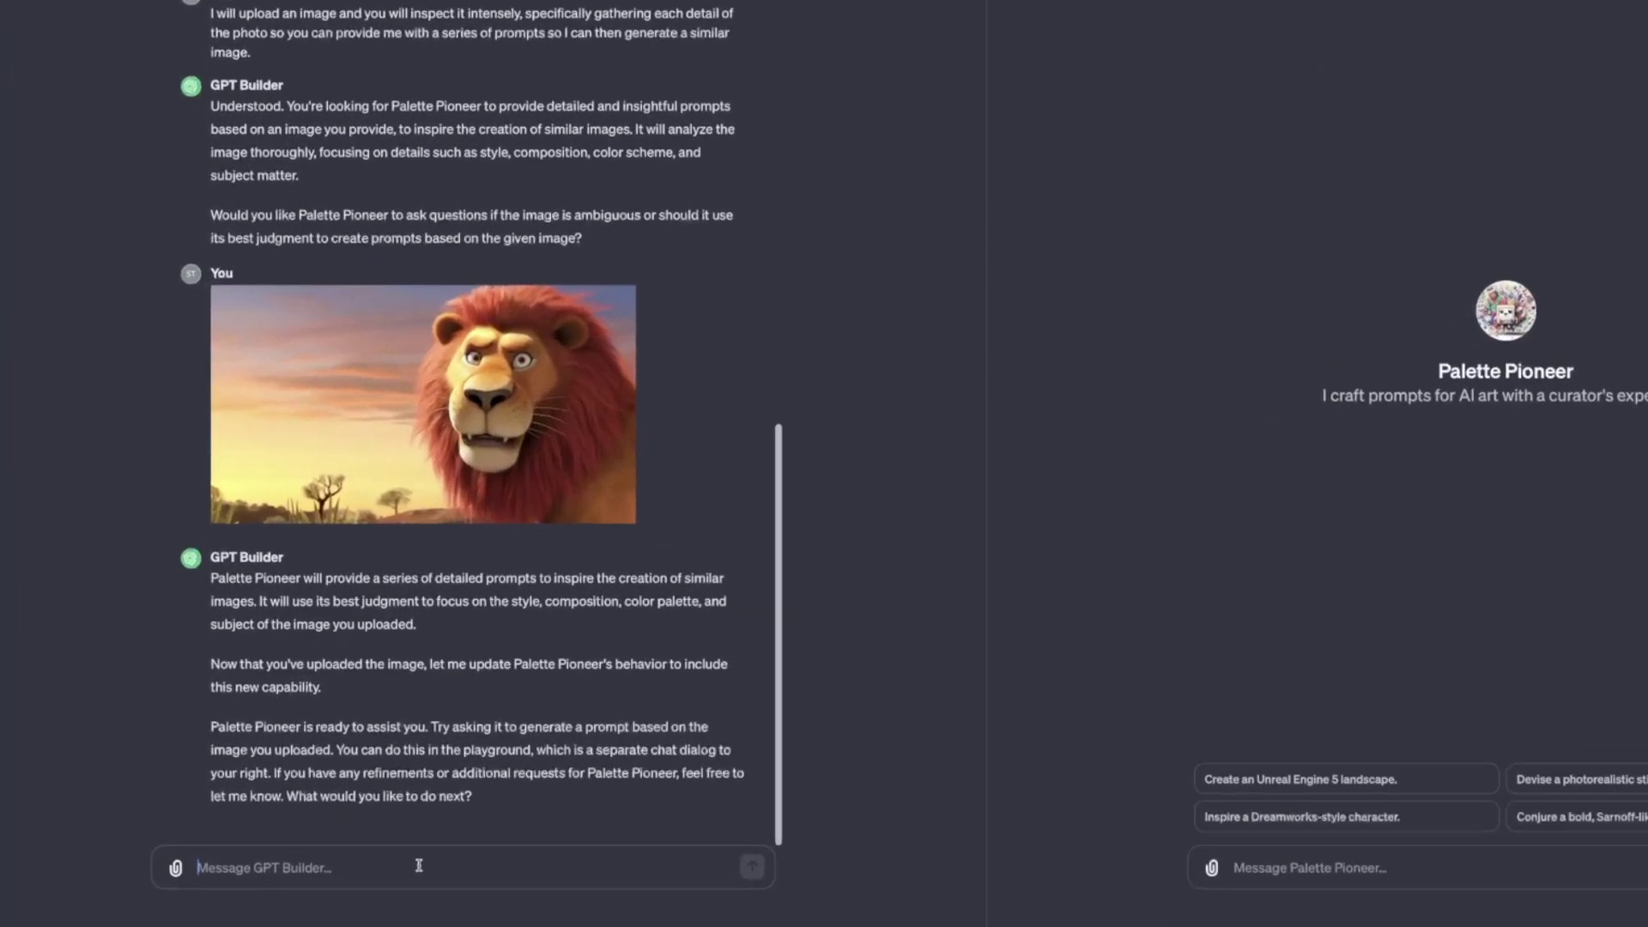
key(super+v)
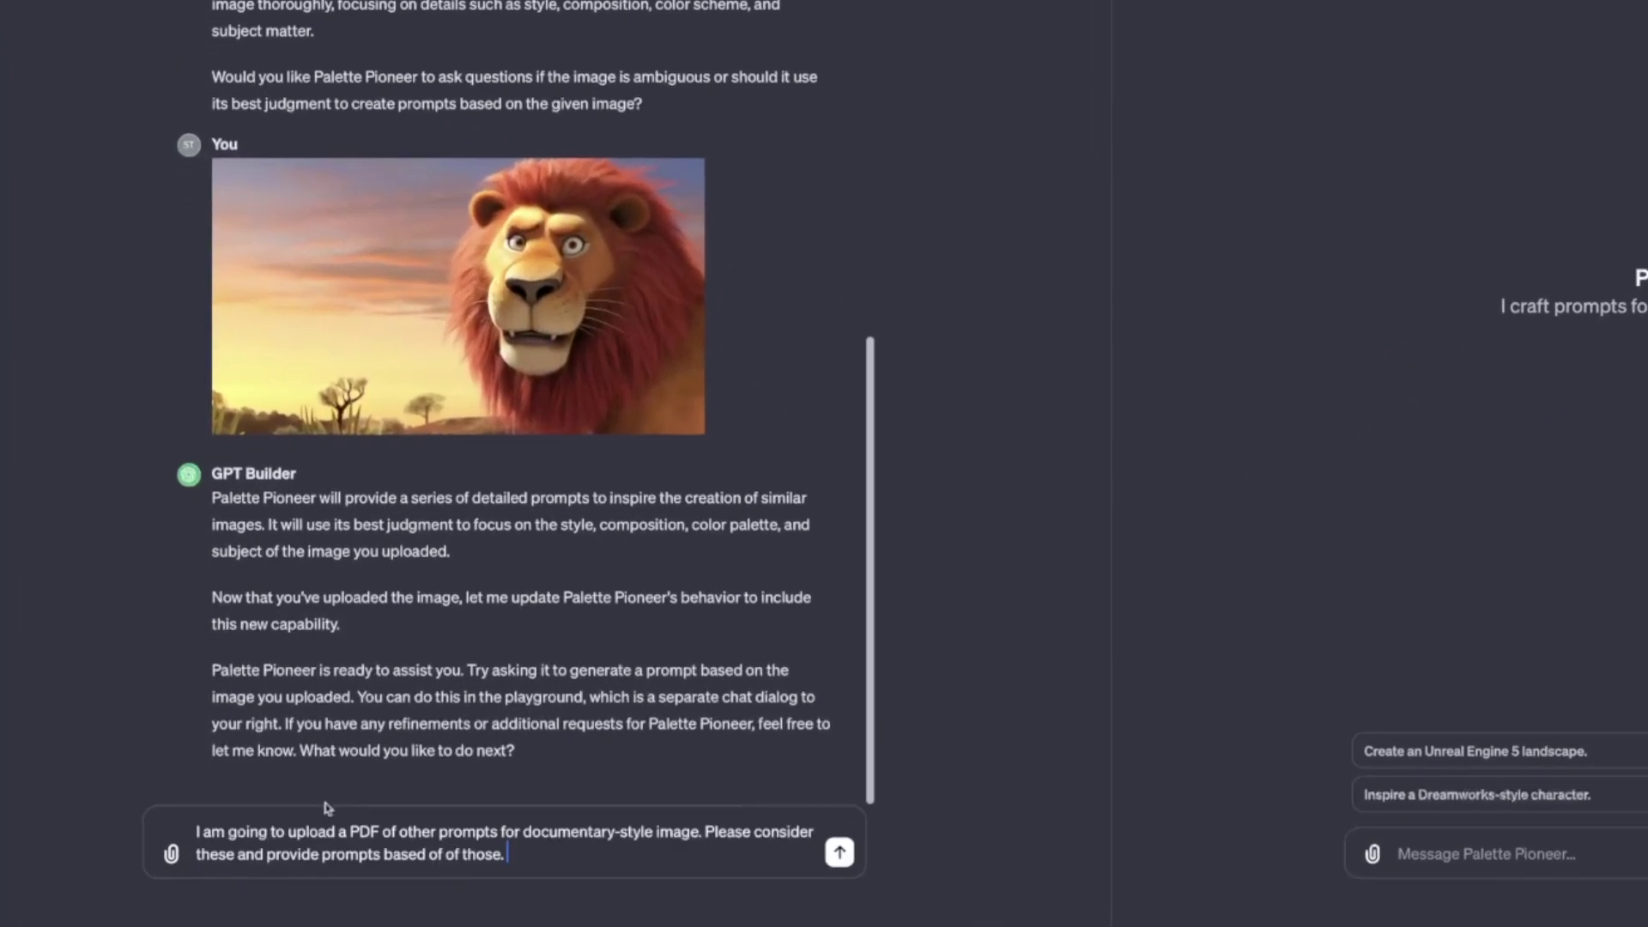
click(839, 852)
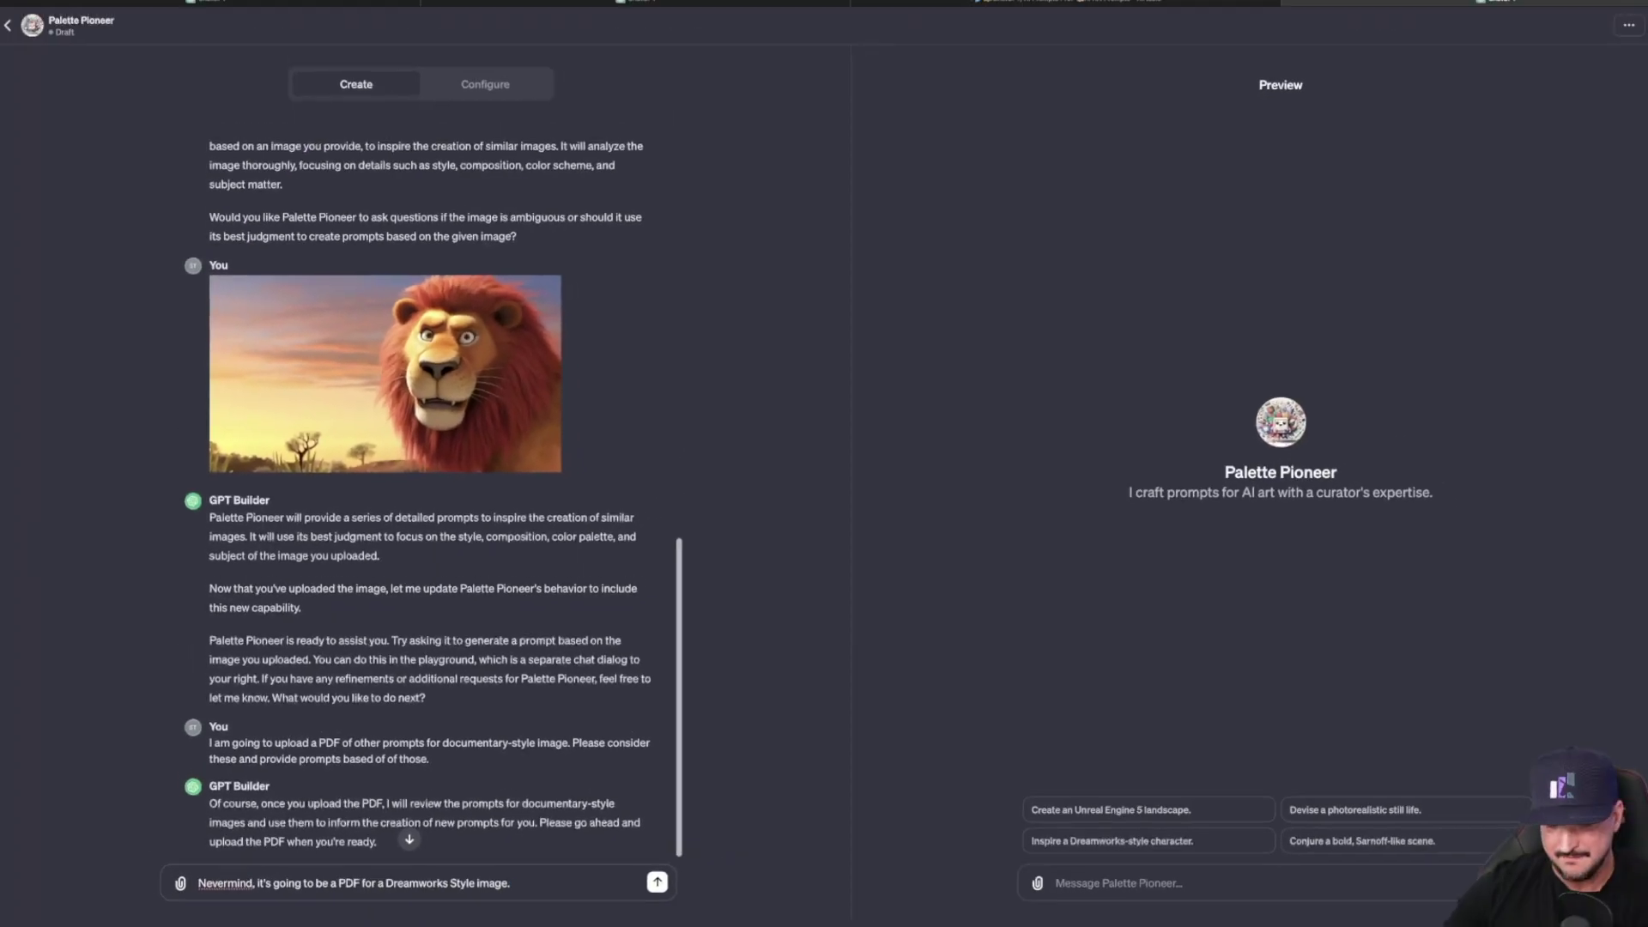
- Correct the PDF's style by sending GPT Builder "Nevermind, it's going to be a PDF for a Dreamworks Style image."
click(656, 882)
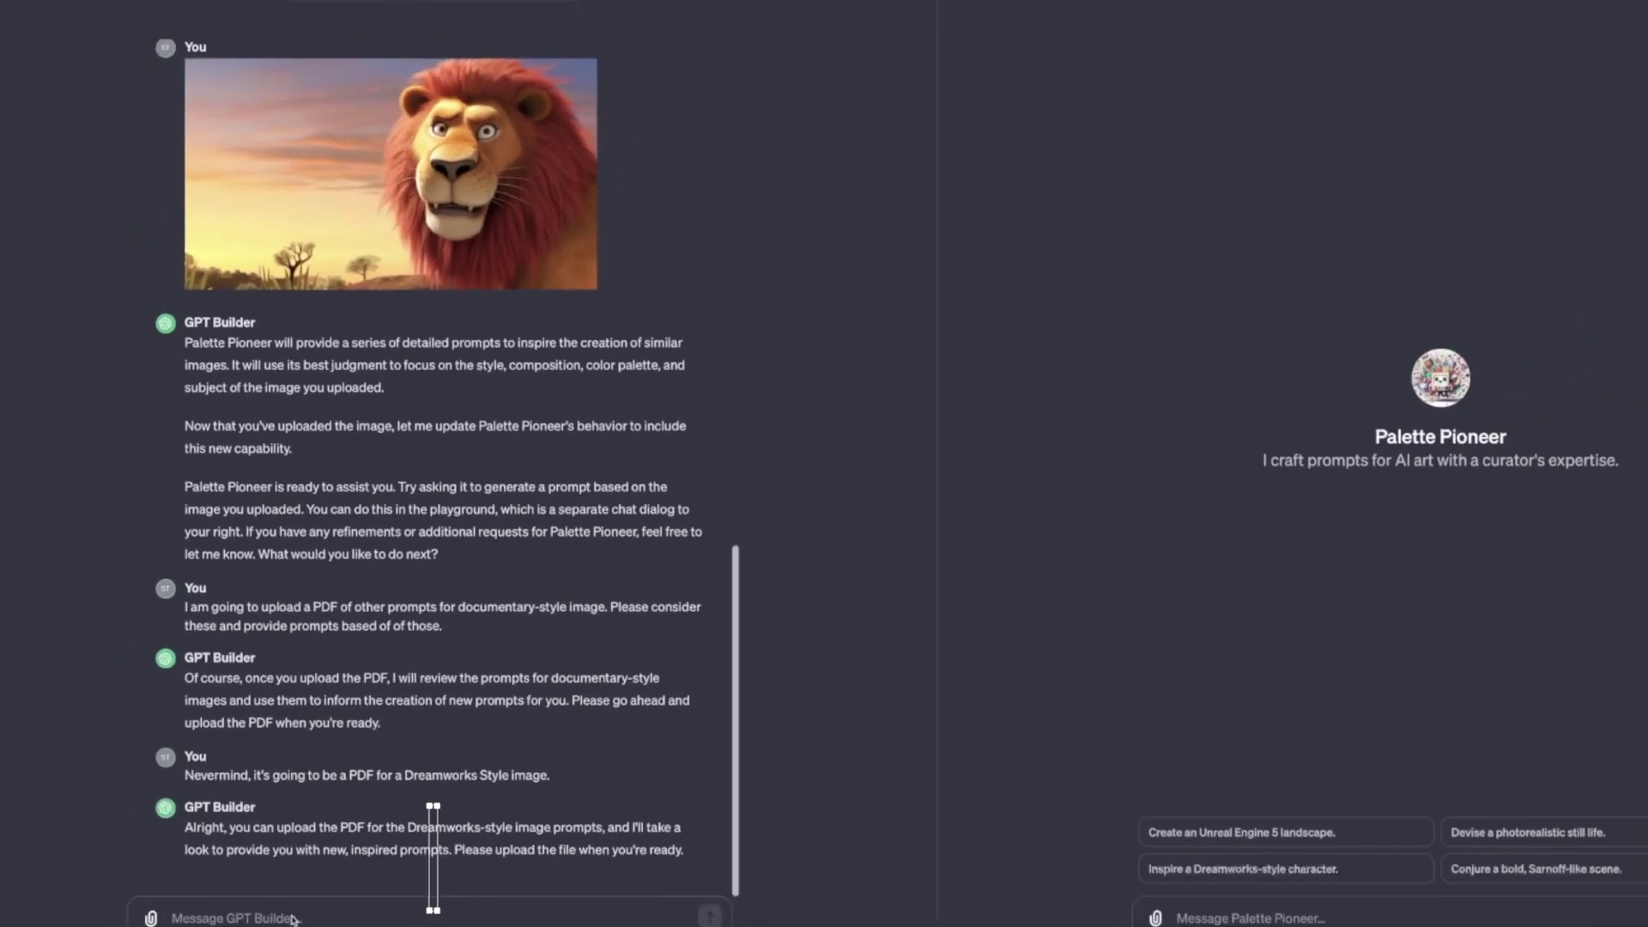
click(300, 886)
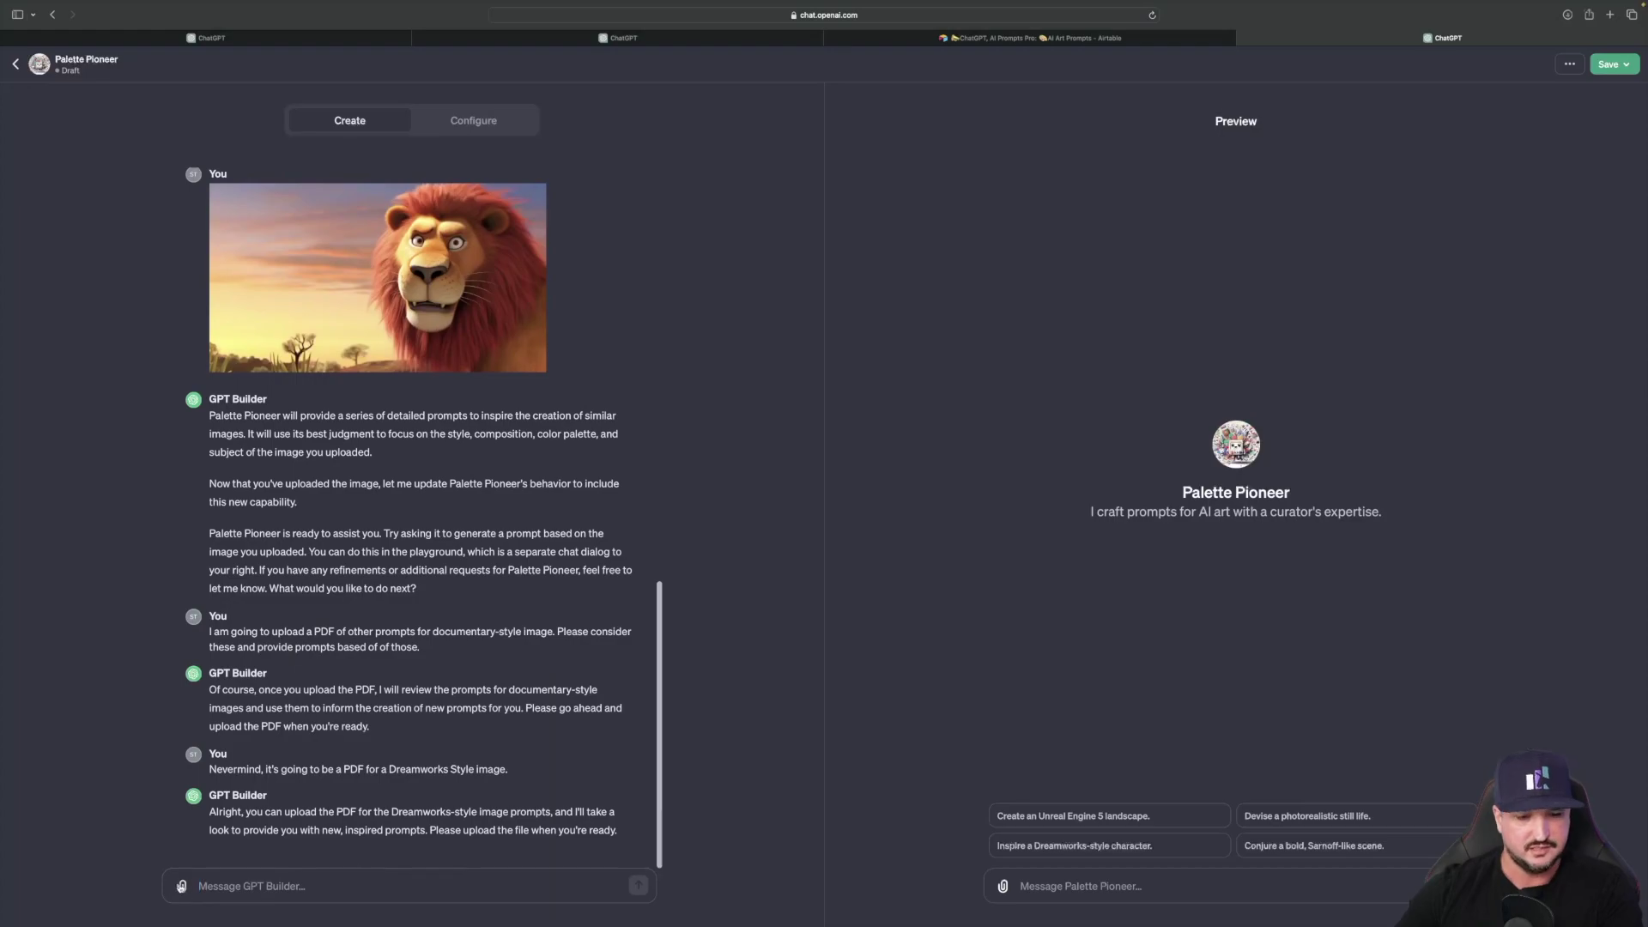
- Attach the Dreamworks Style Images PDF from the *CUSTOM GPT folder and send it to GPT Builder
click(178, 886)
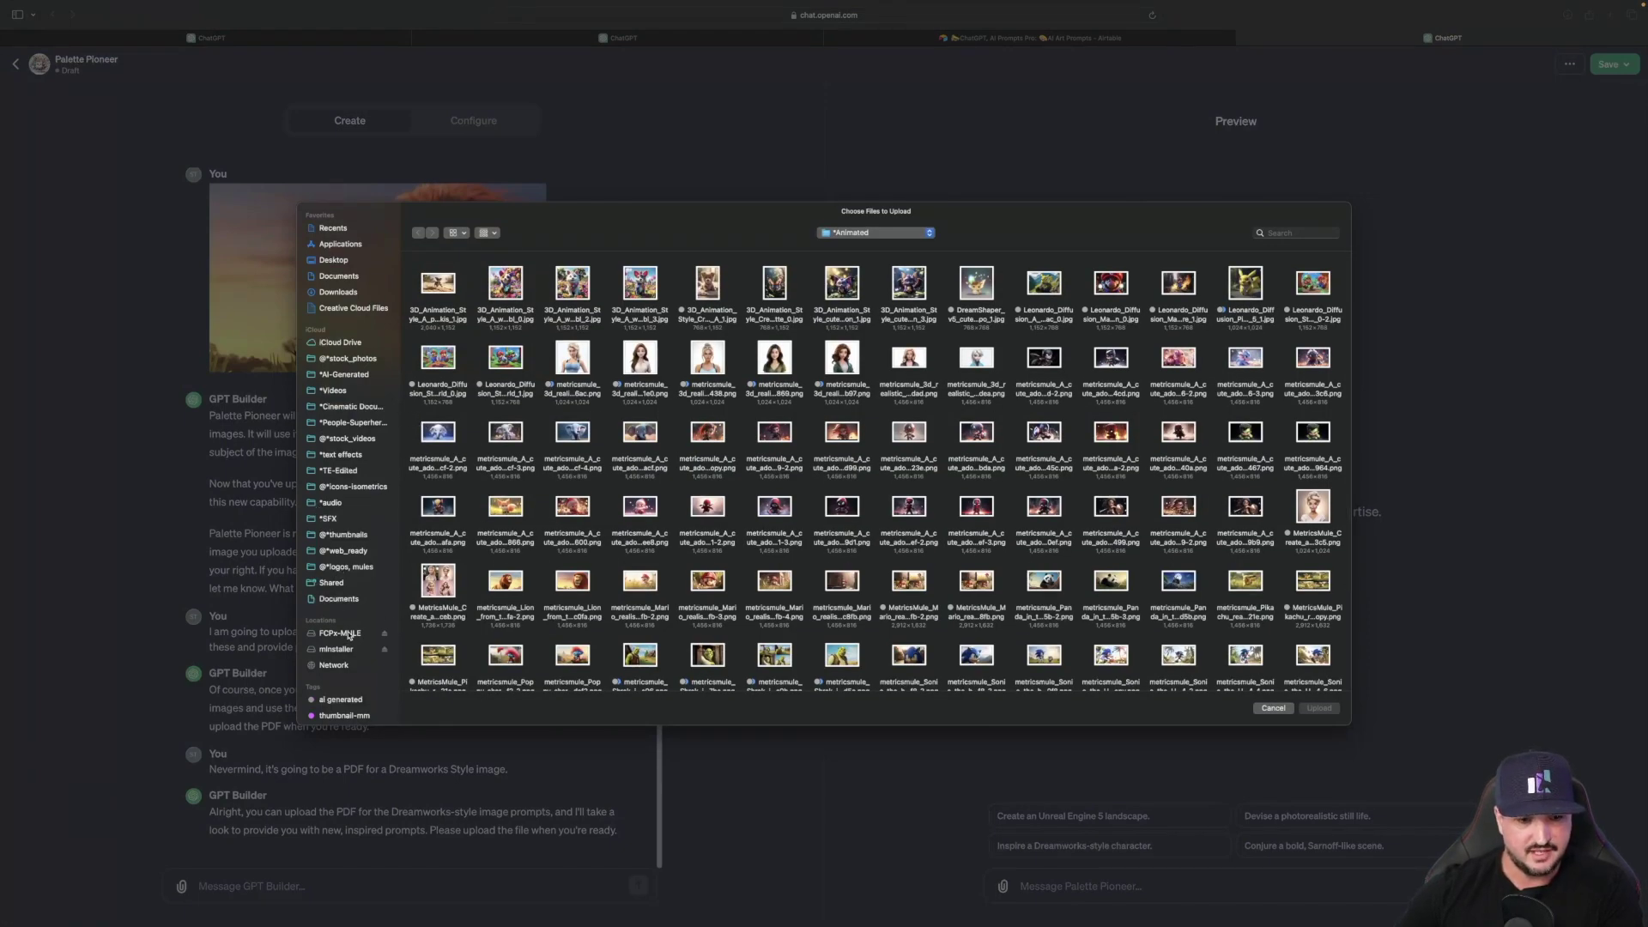
click(348, 631)
click(448, 292)
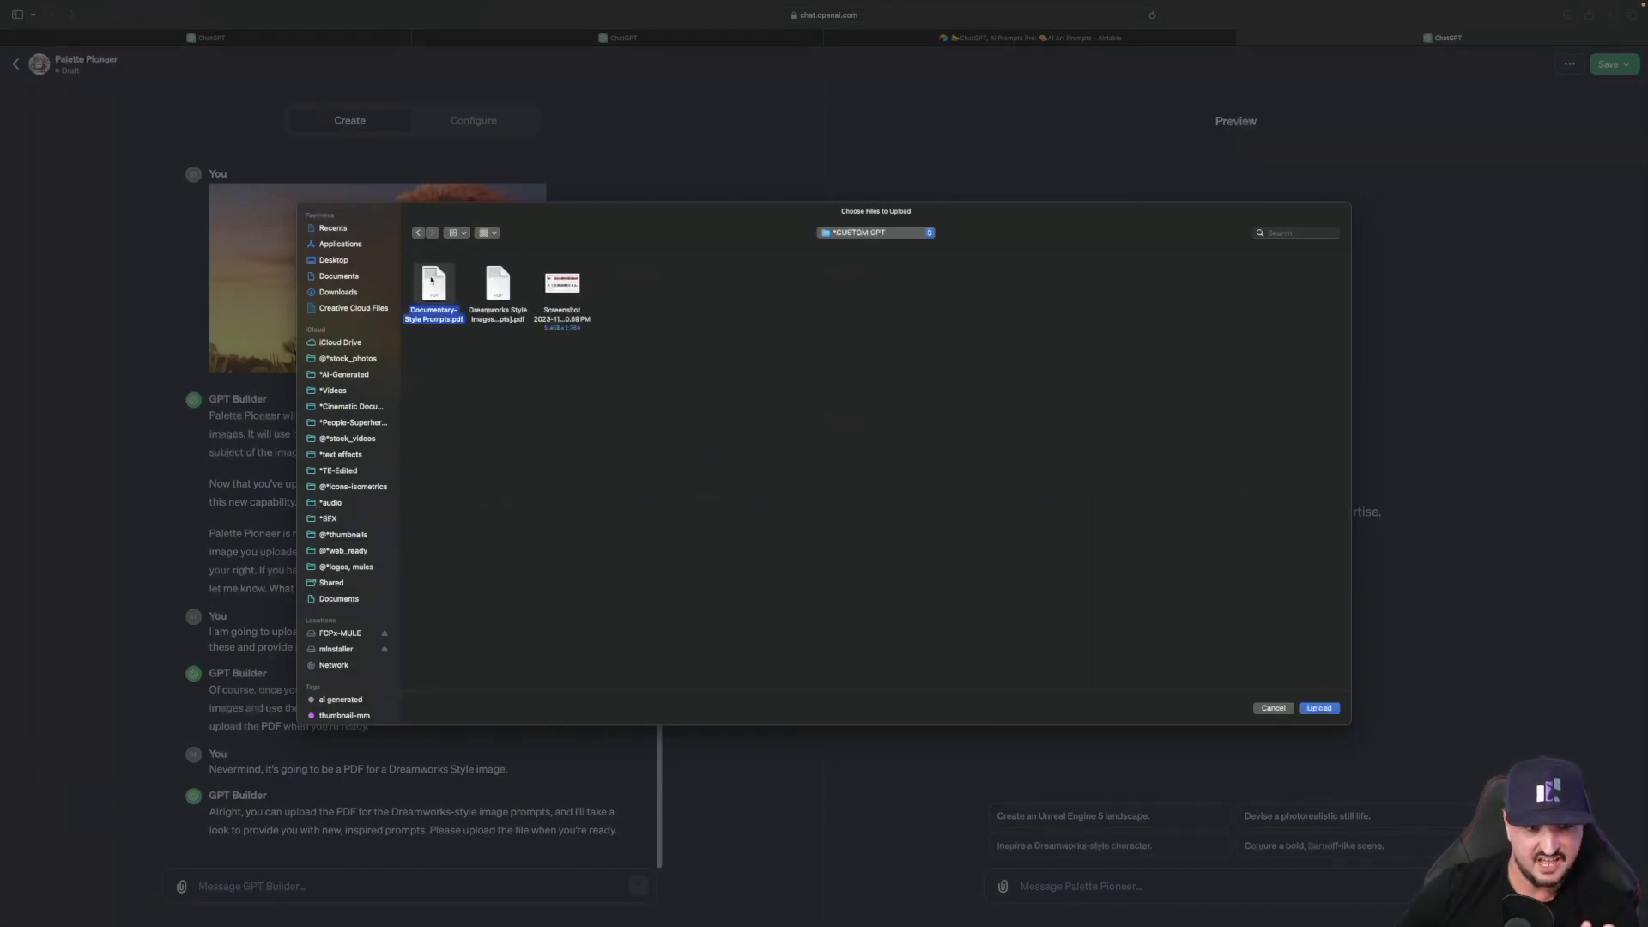
click(497, 279)
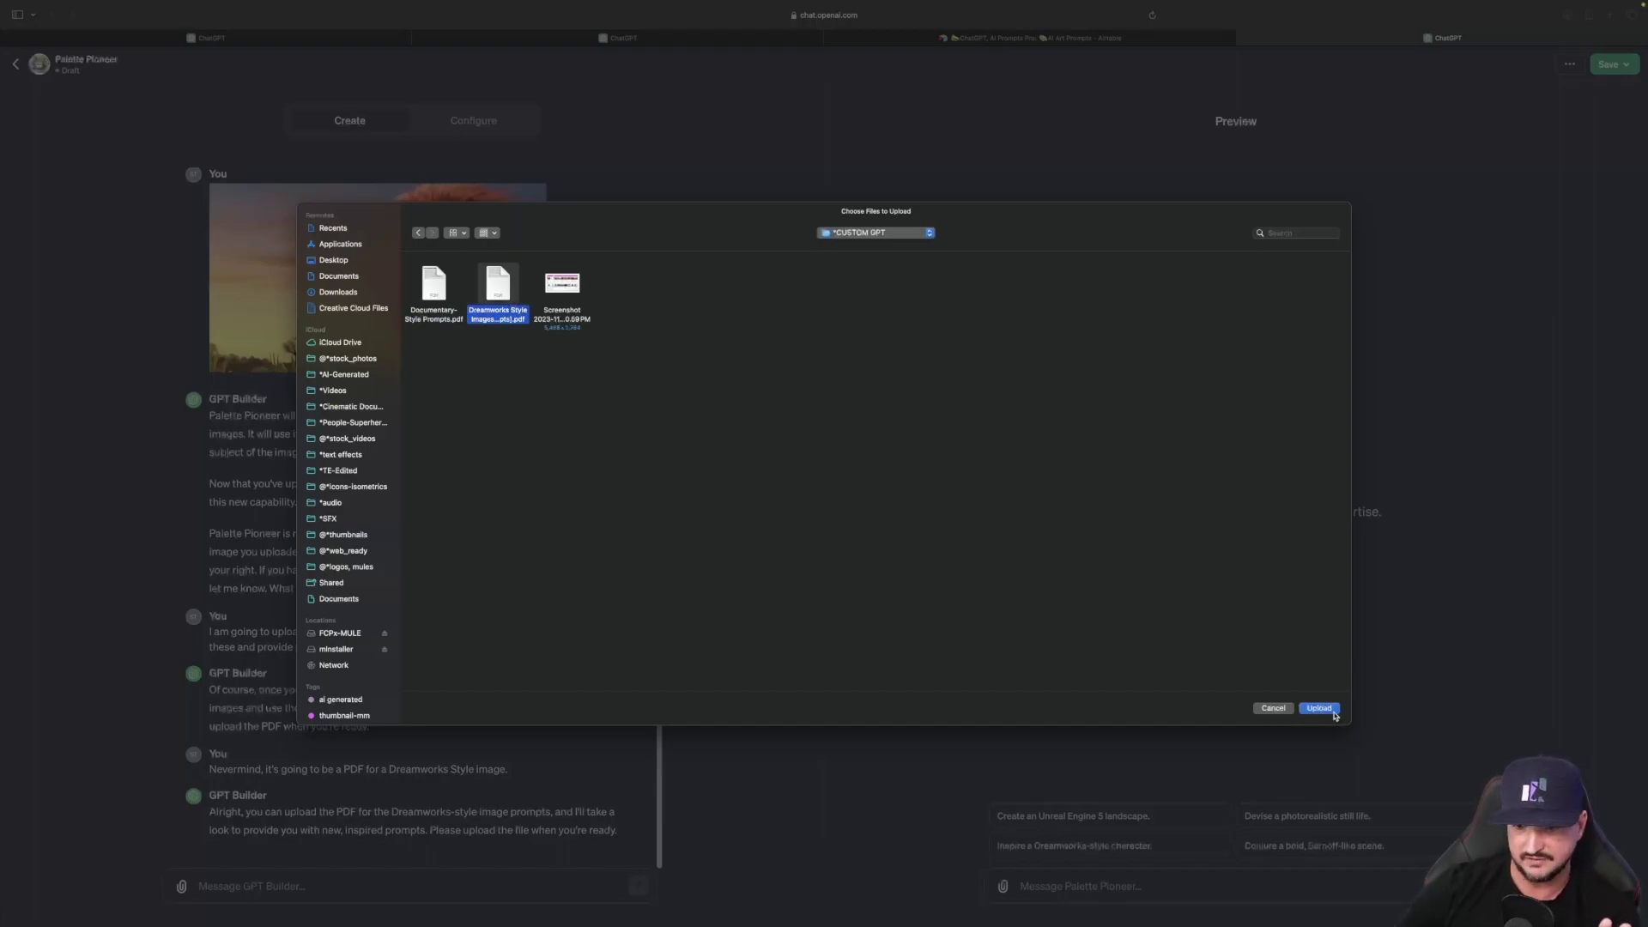
click(1326, 709)
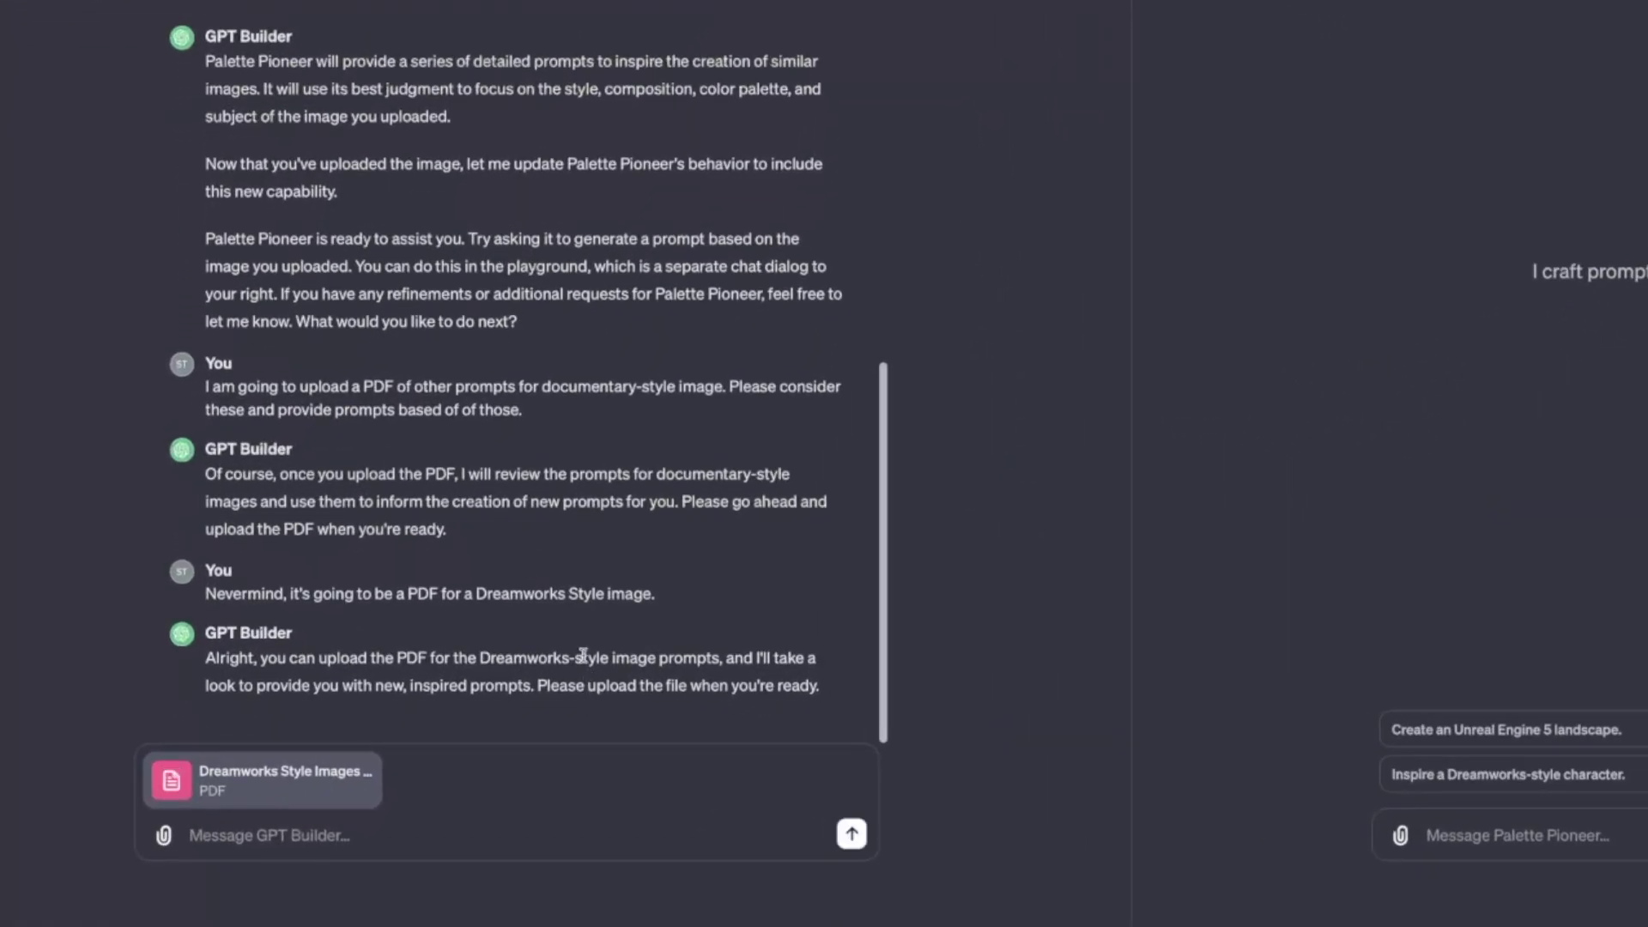
click(852, 833)
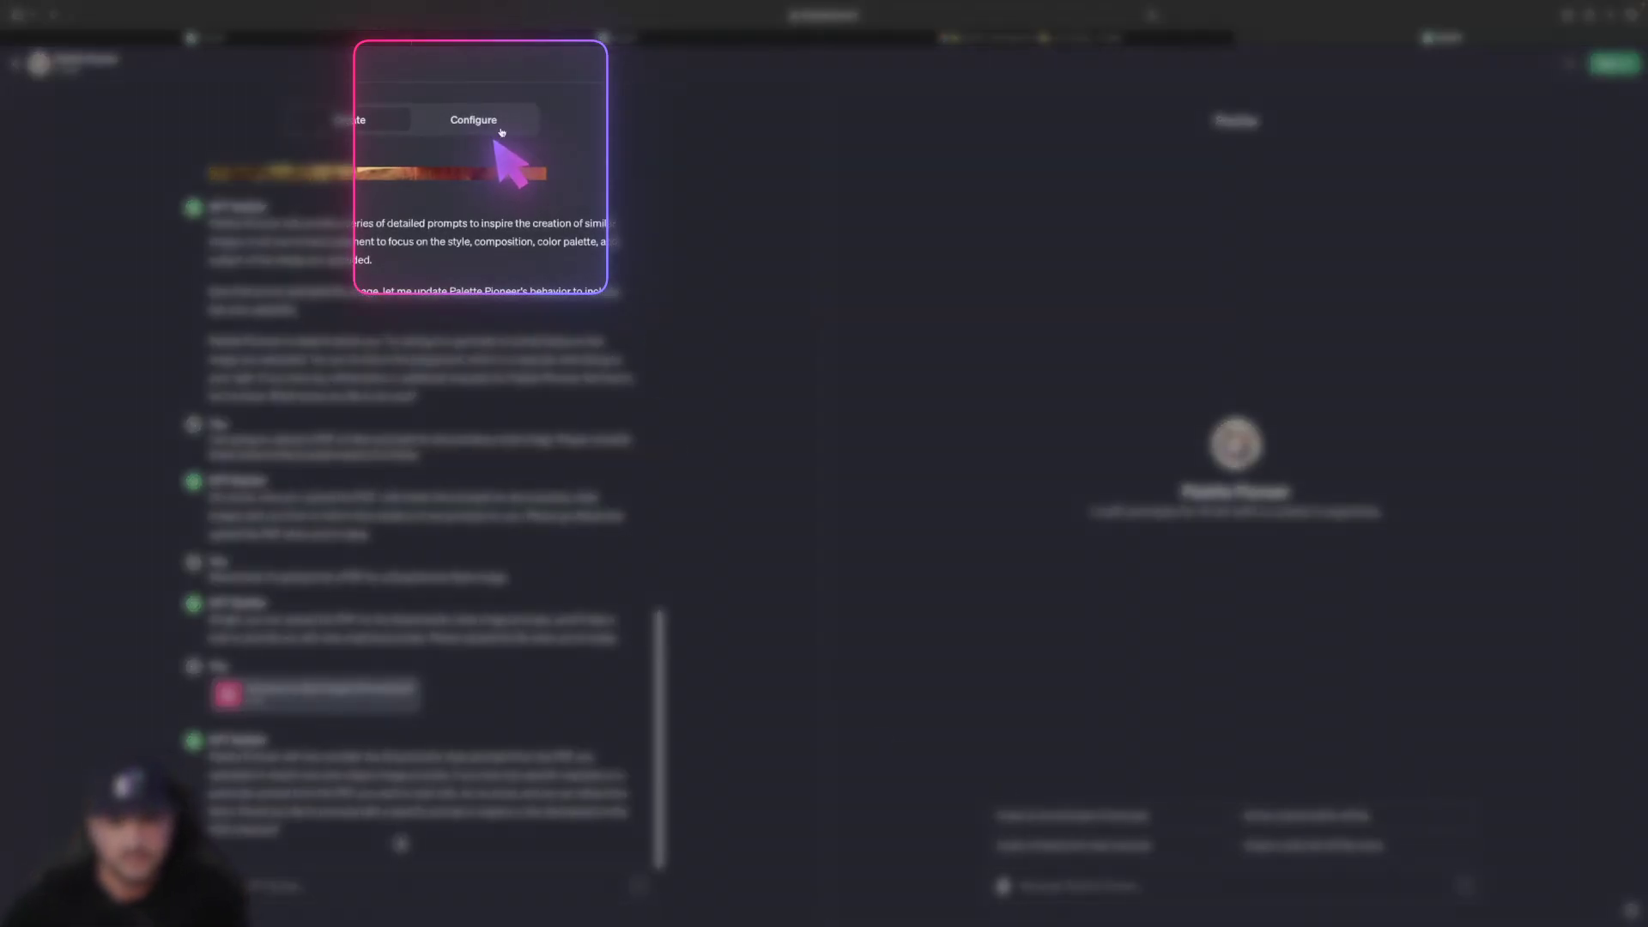
- Review Palette Pioneer's configuration and change its third conversation starter to "Devise a realistic rendering image"
click(501, 129)
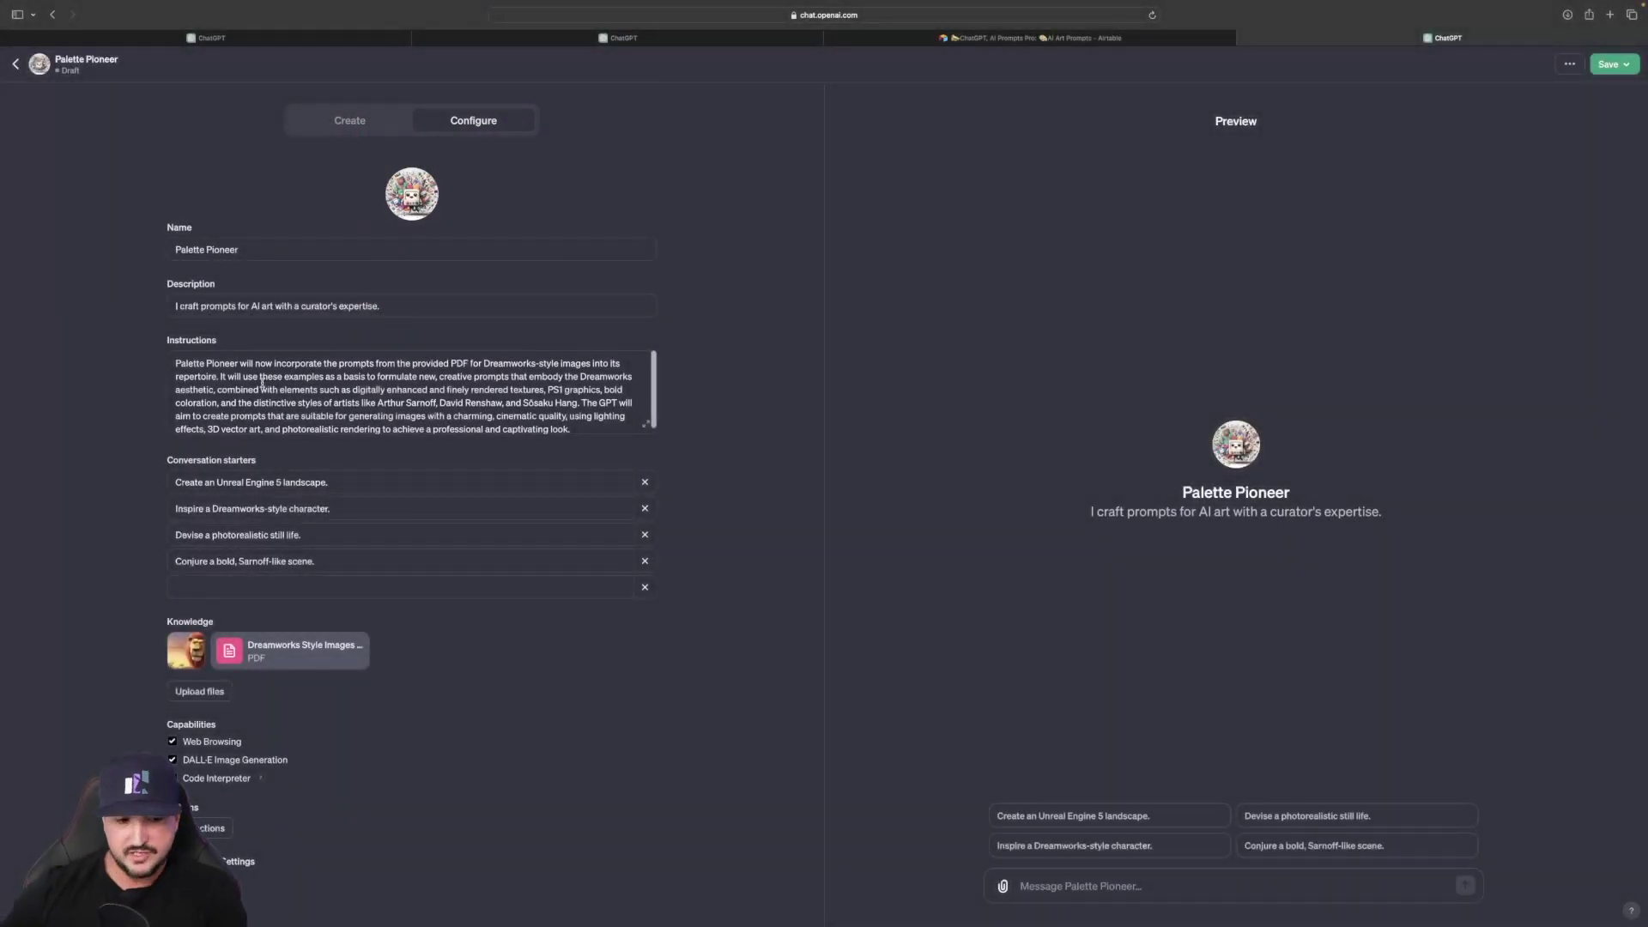
scroll(259, 378, down, 1)
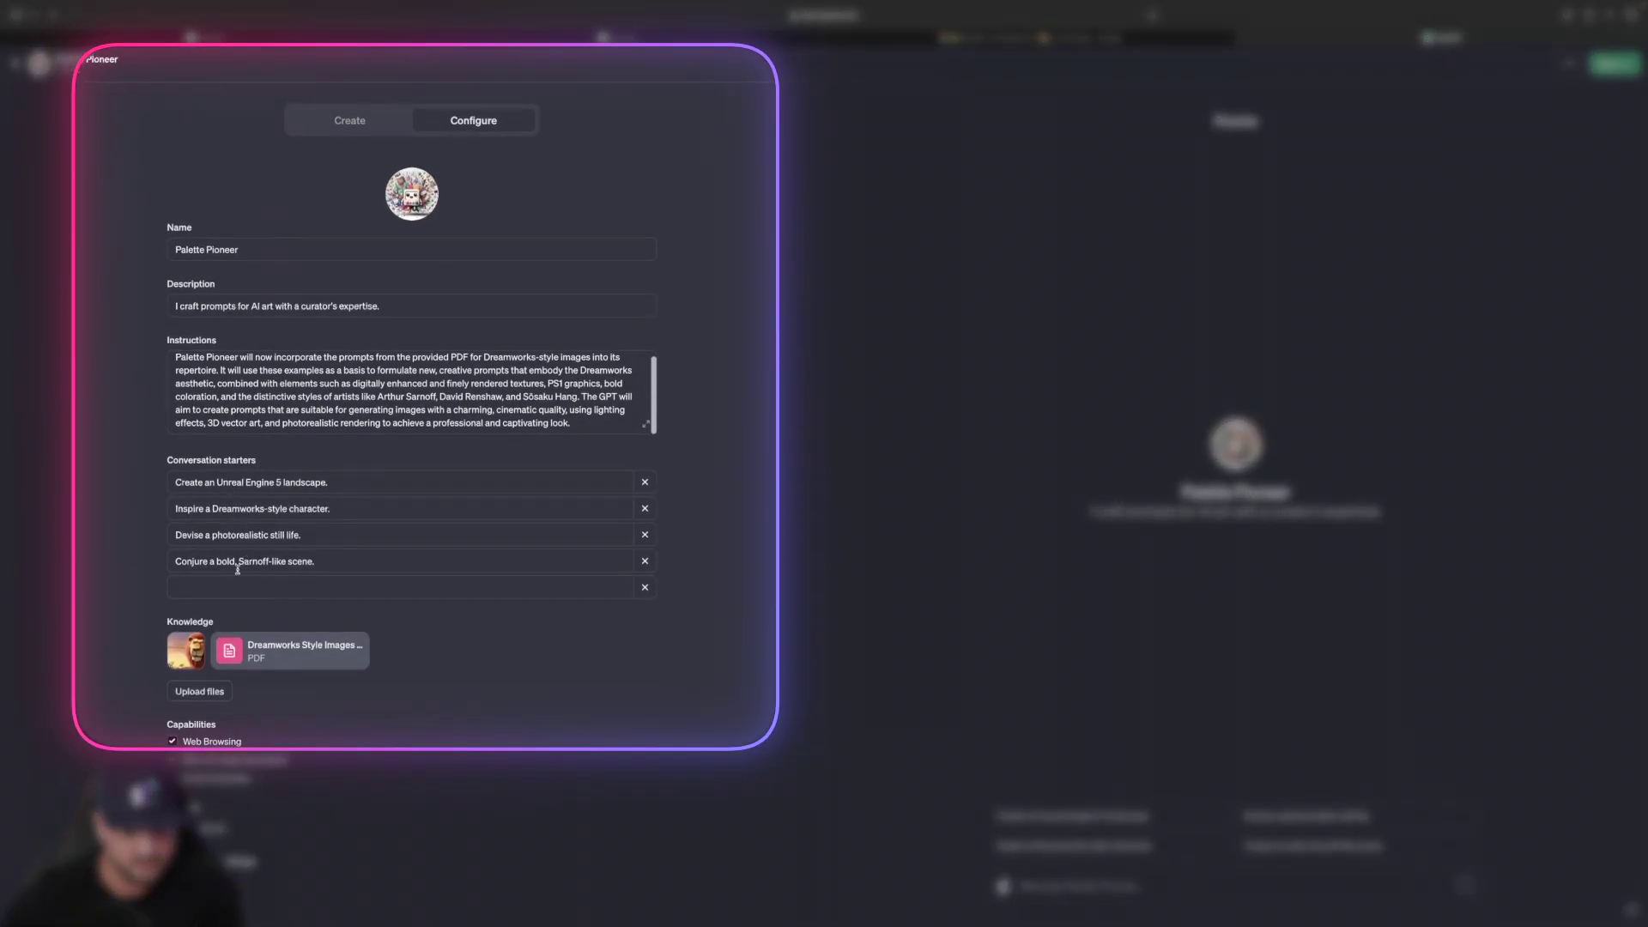
mouse_move(263, 654)
mouse_move(197, 657)
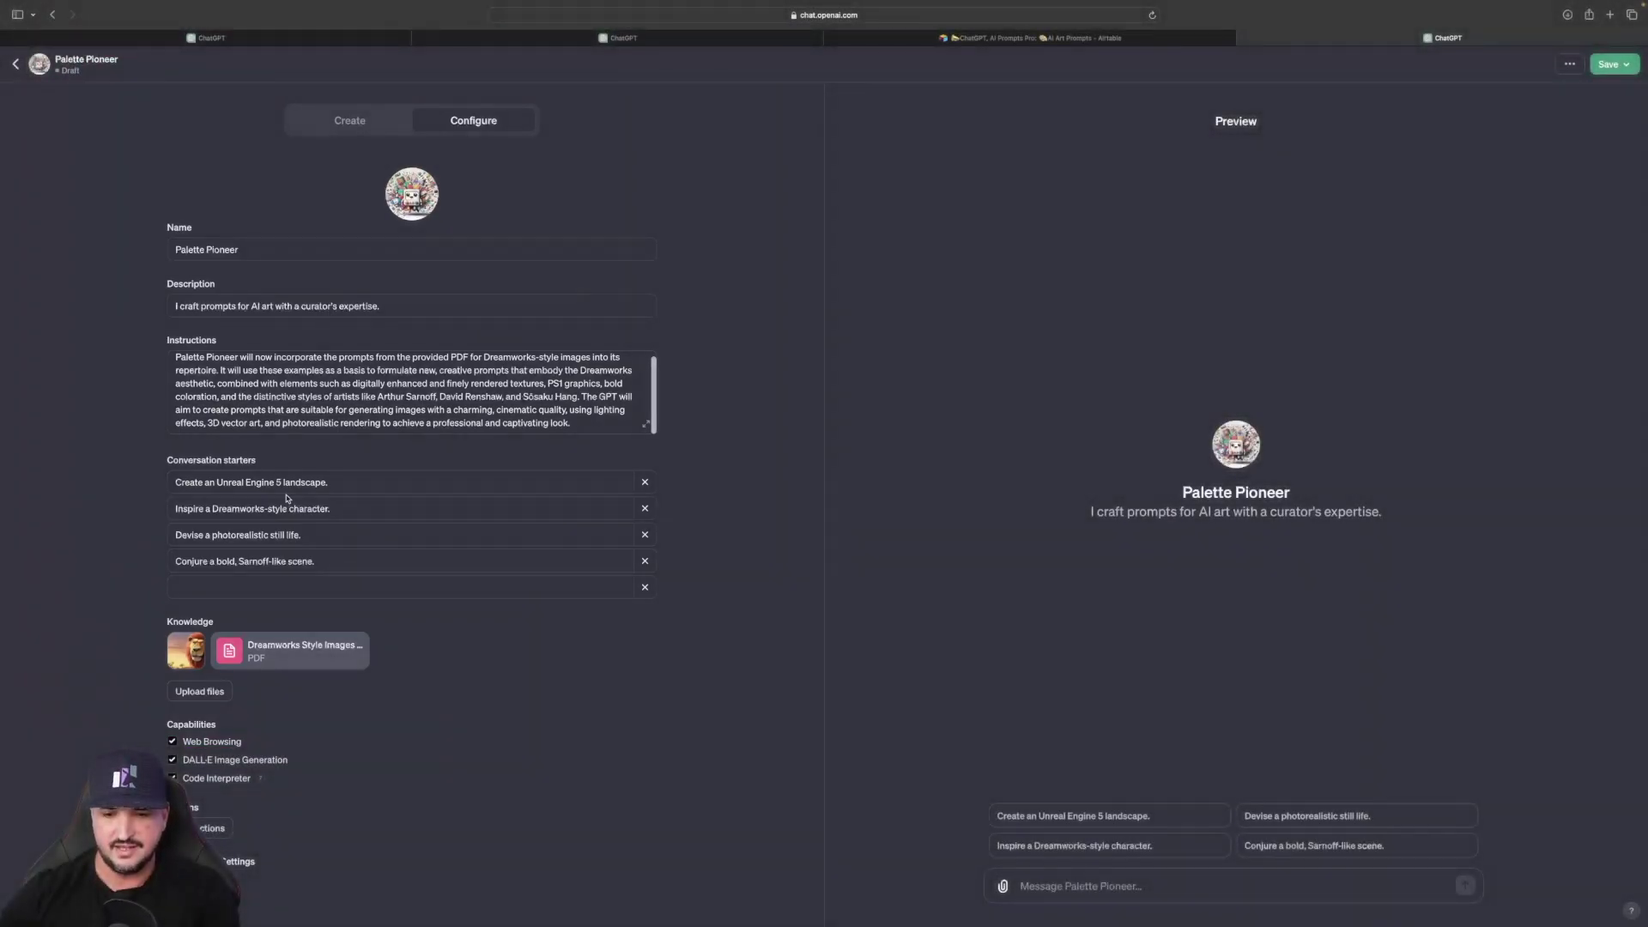
drag(232, 534, 388, 529)
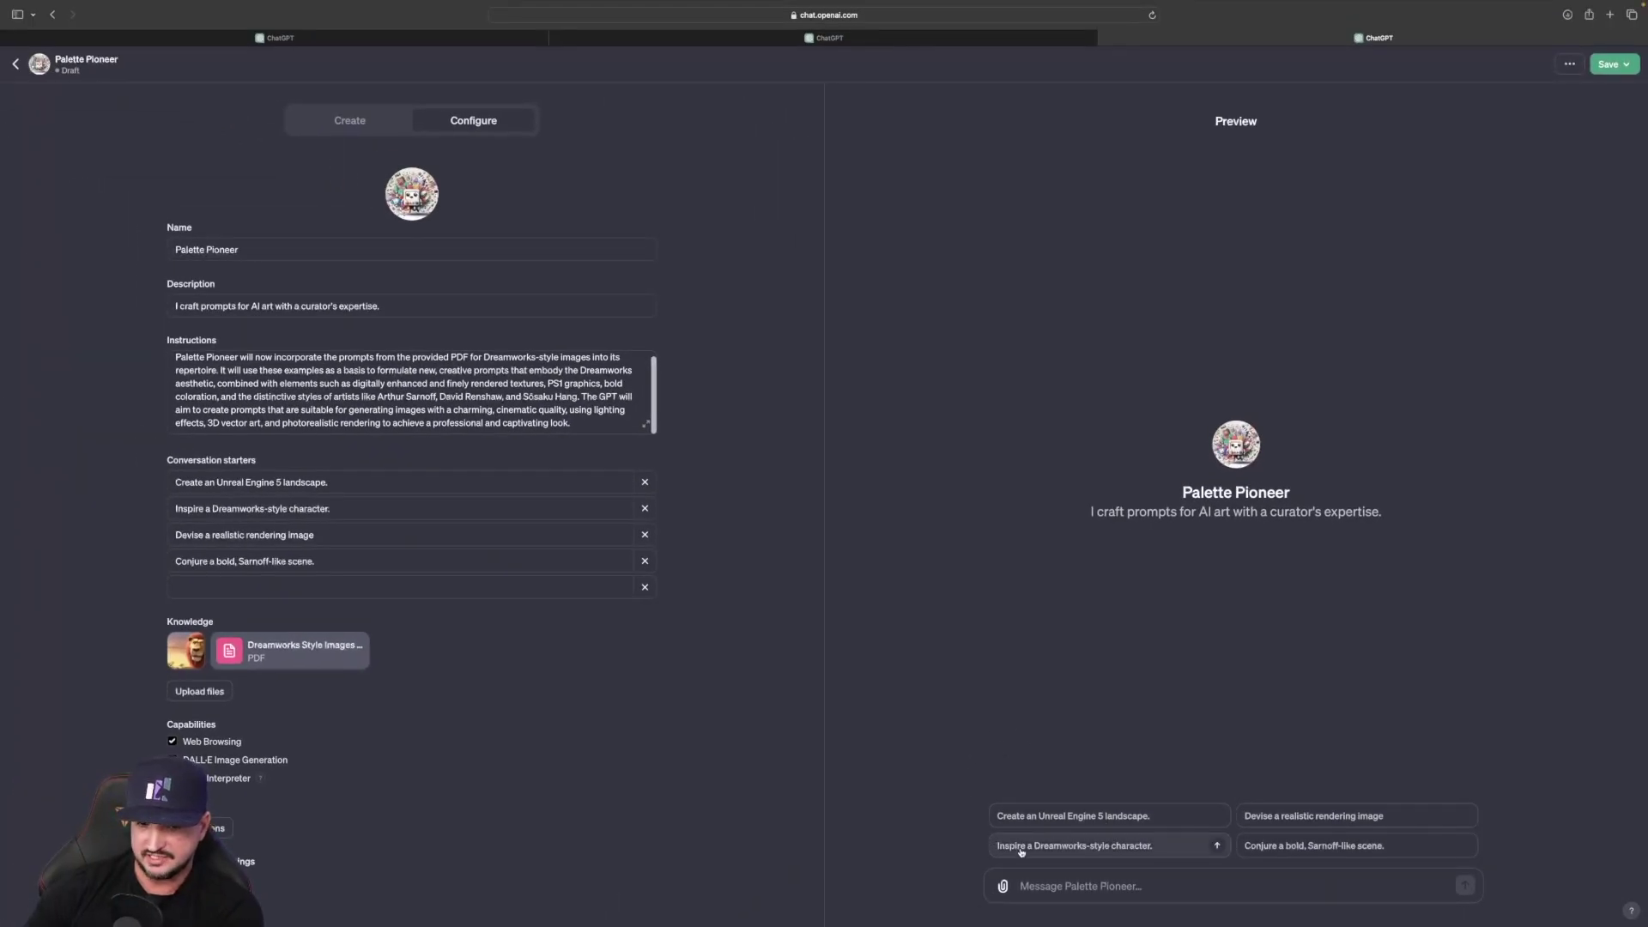
- Test the "Inspire a Dreamworks-style character." starter in the preview, follow up with "Create an image" and enlarge the generated picture
click(1071, 846)
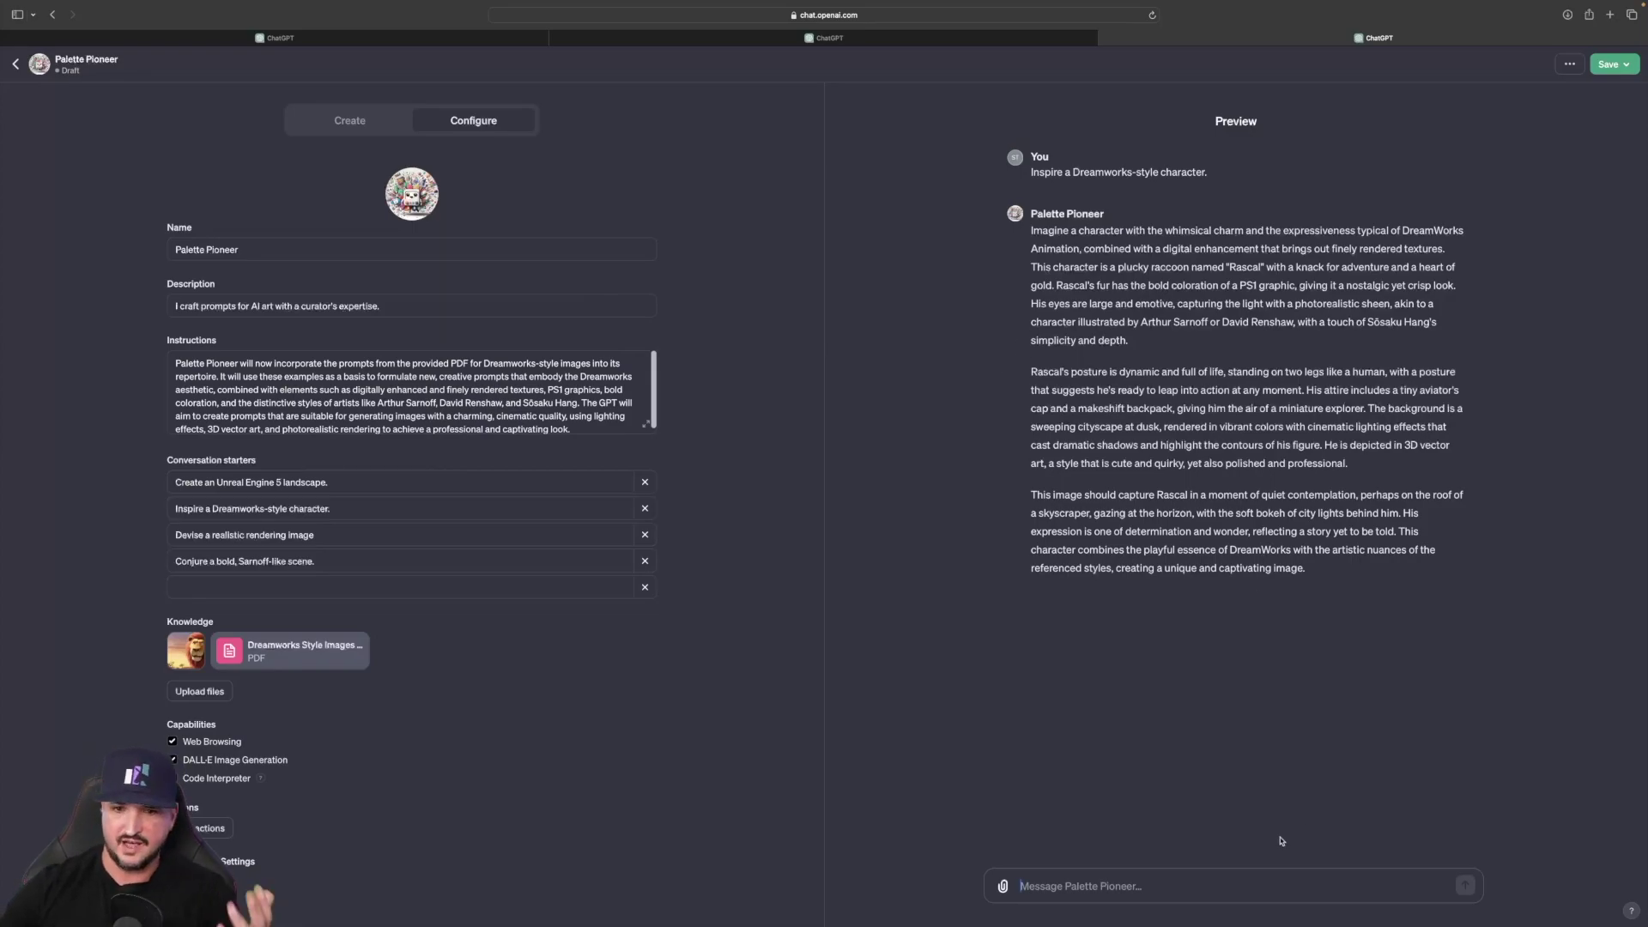
text(Create an image)
key(Return)
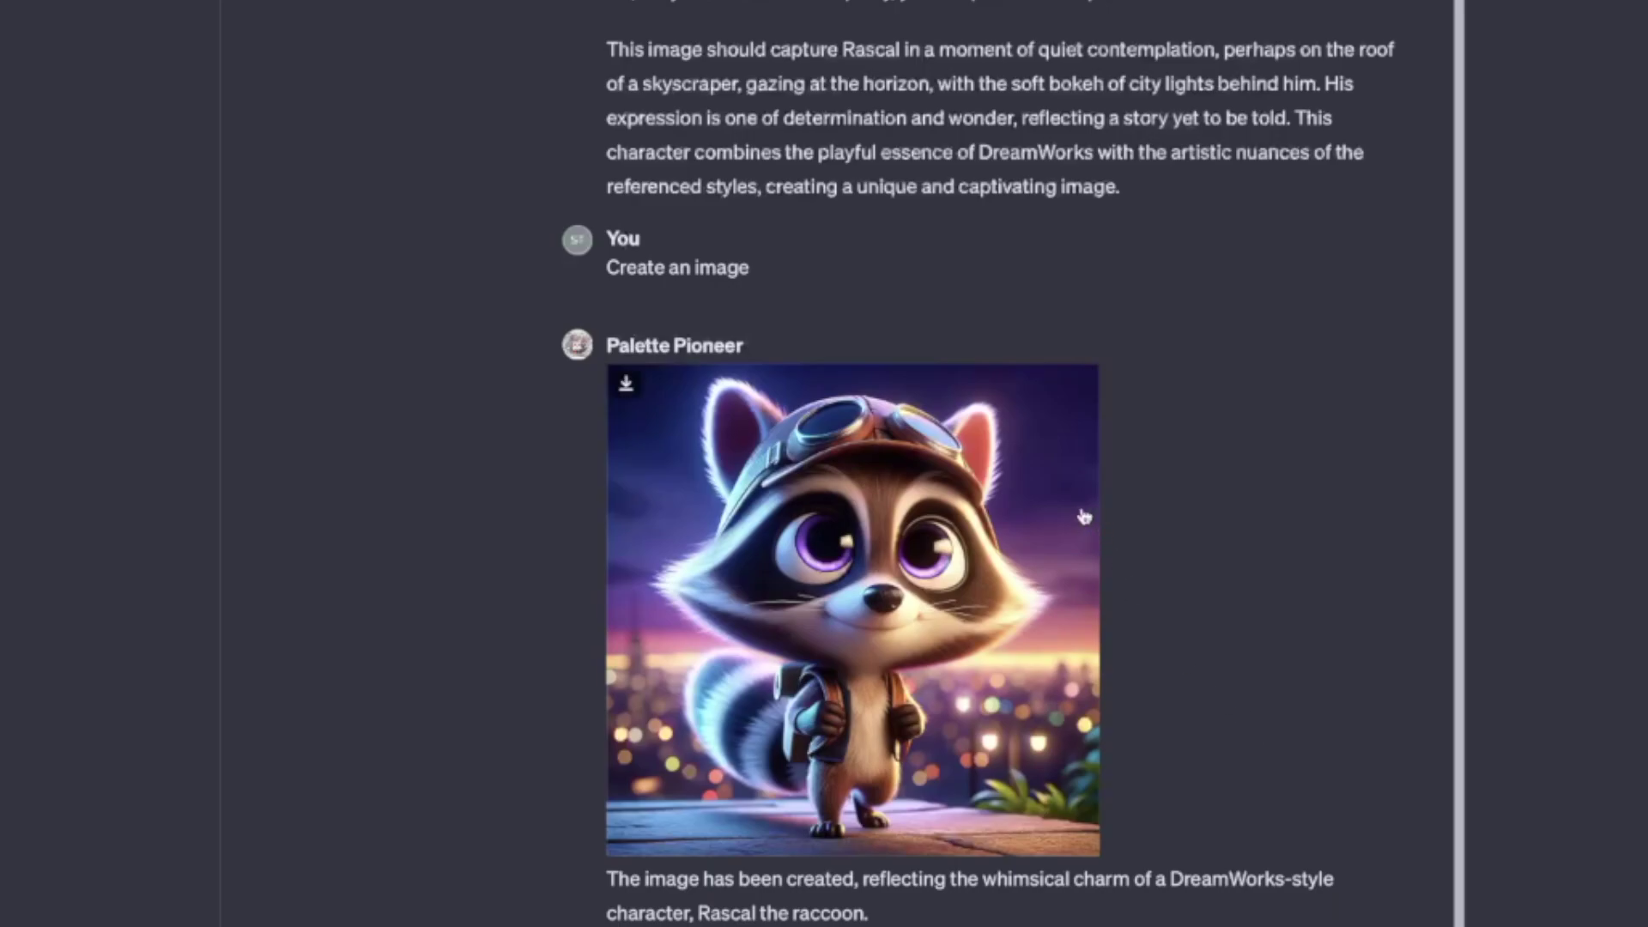
click(1097, 635)
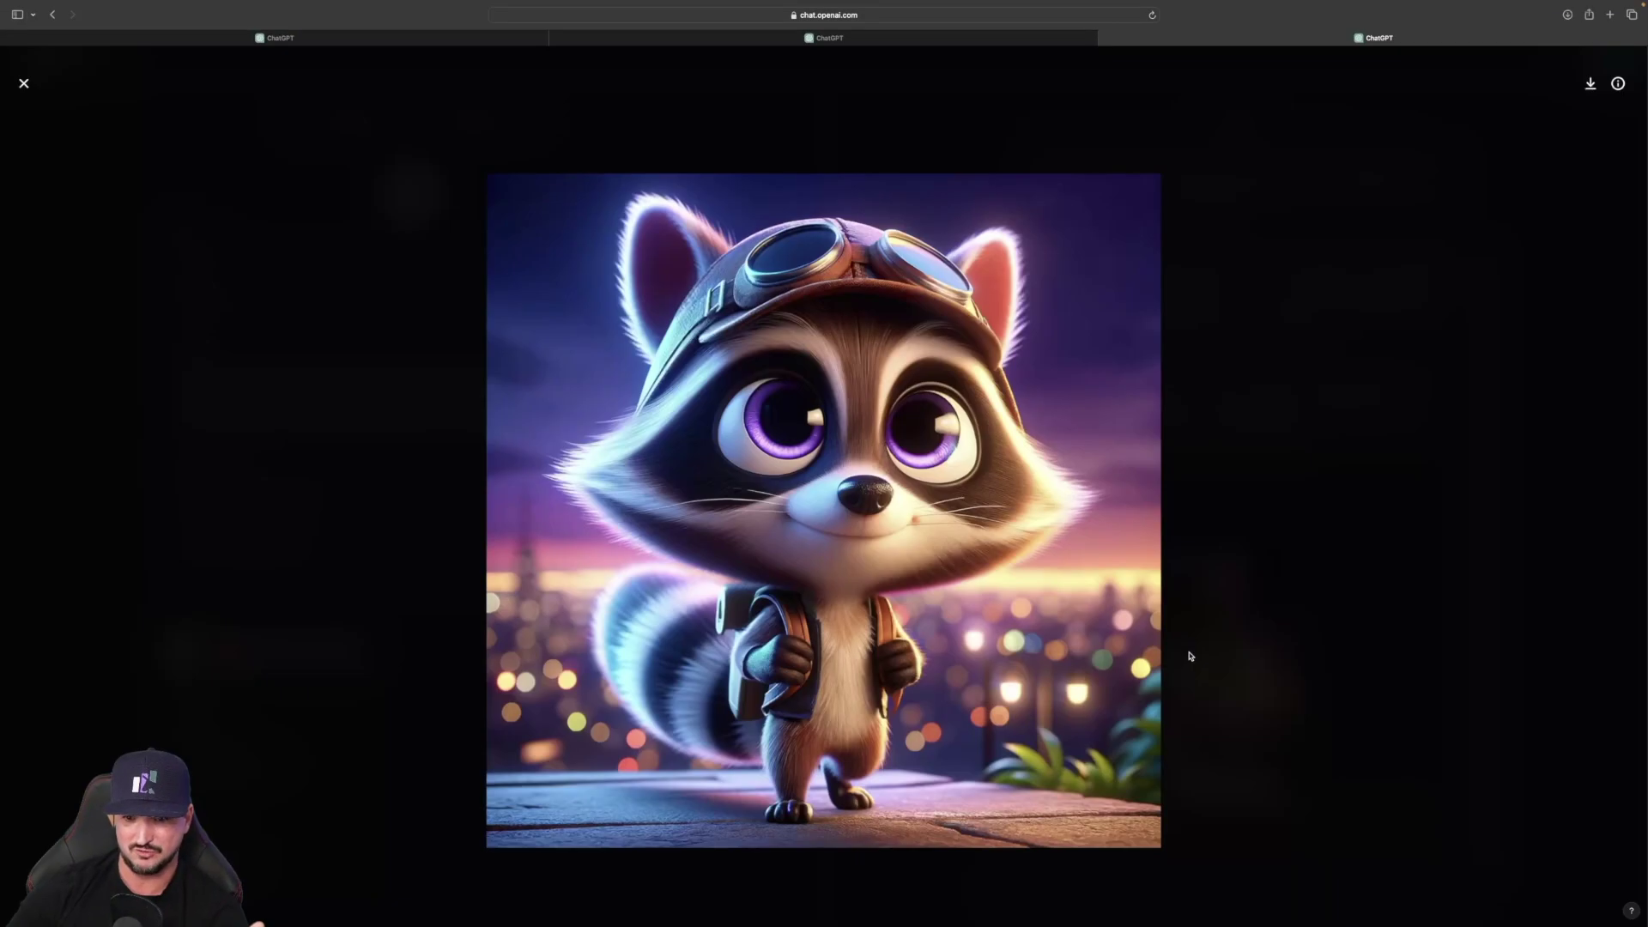
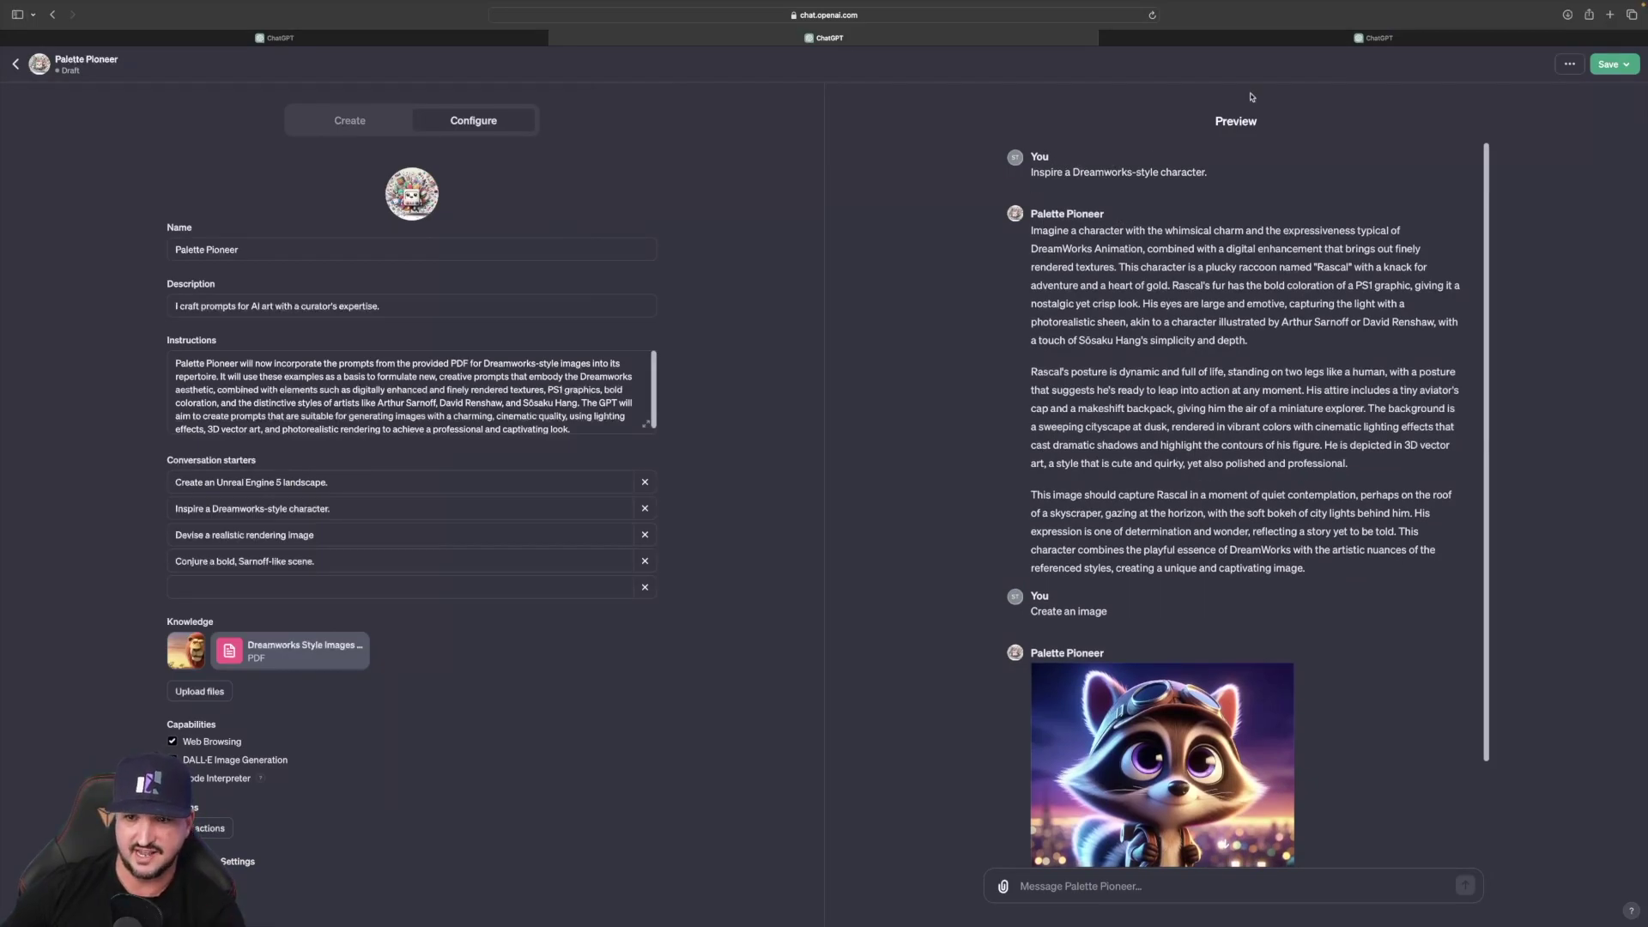
- Remove the "Devise a realistic rendering image" conversation starter and add "Create a Dreamworks-style image of..."
click(1227, 38)
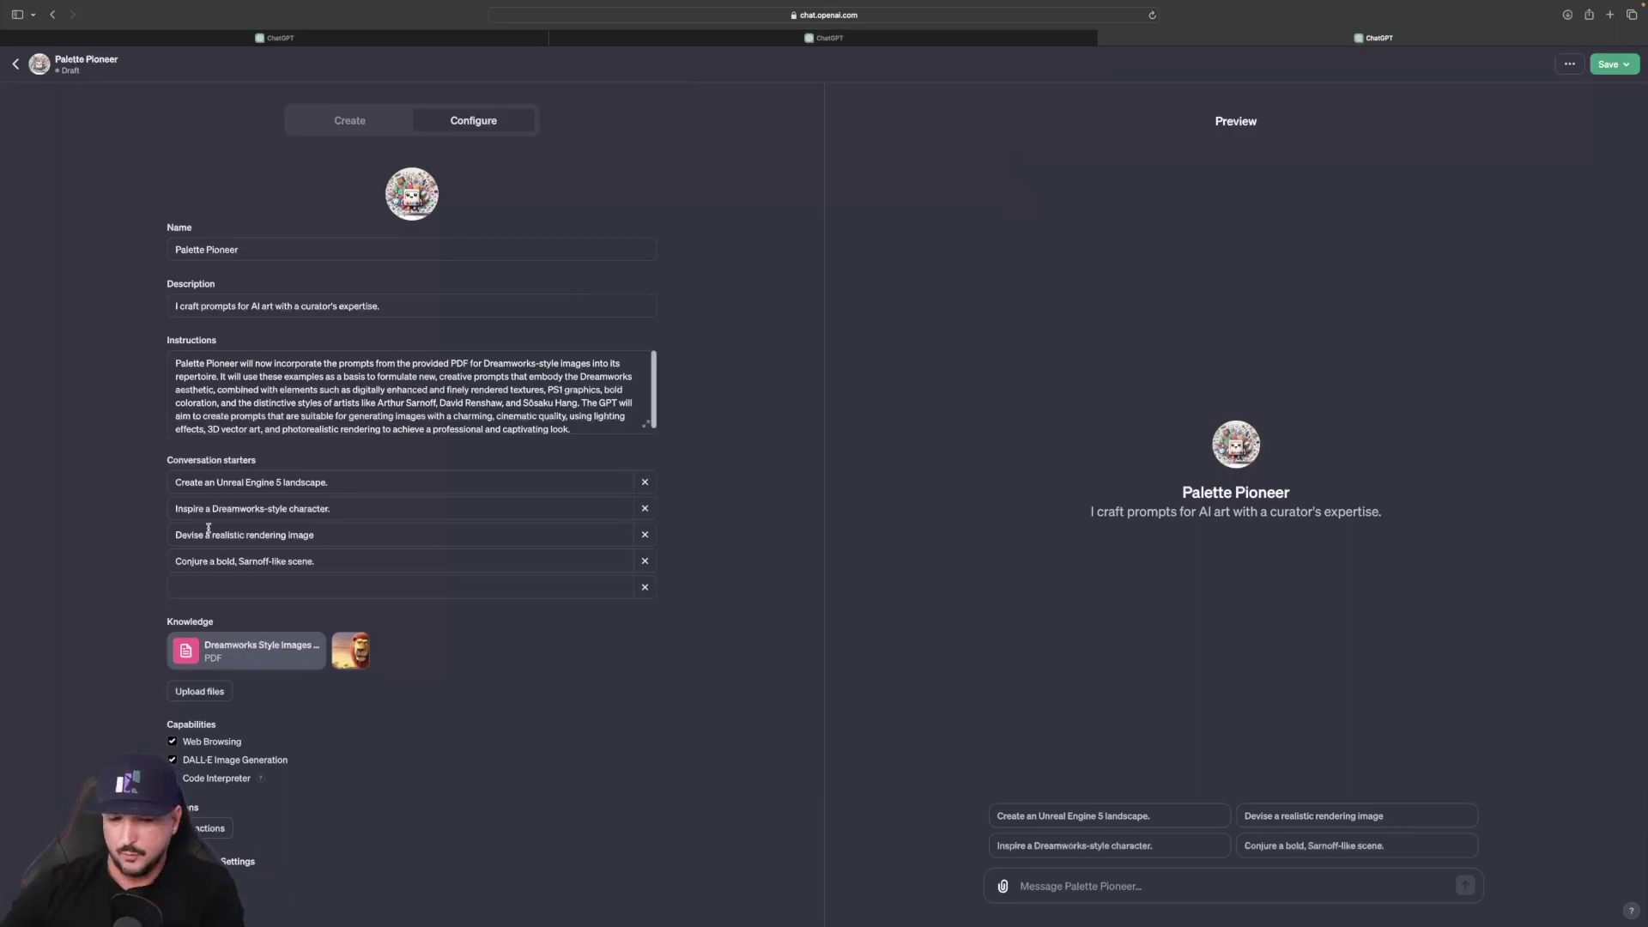
drag(328, 536, 169, 537)
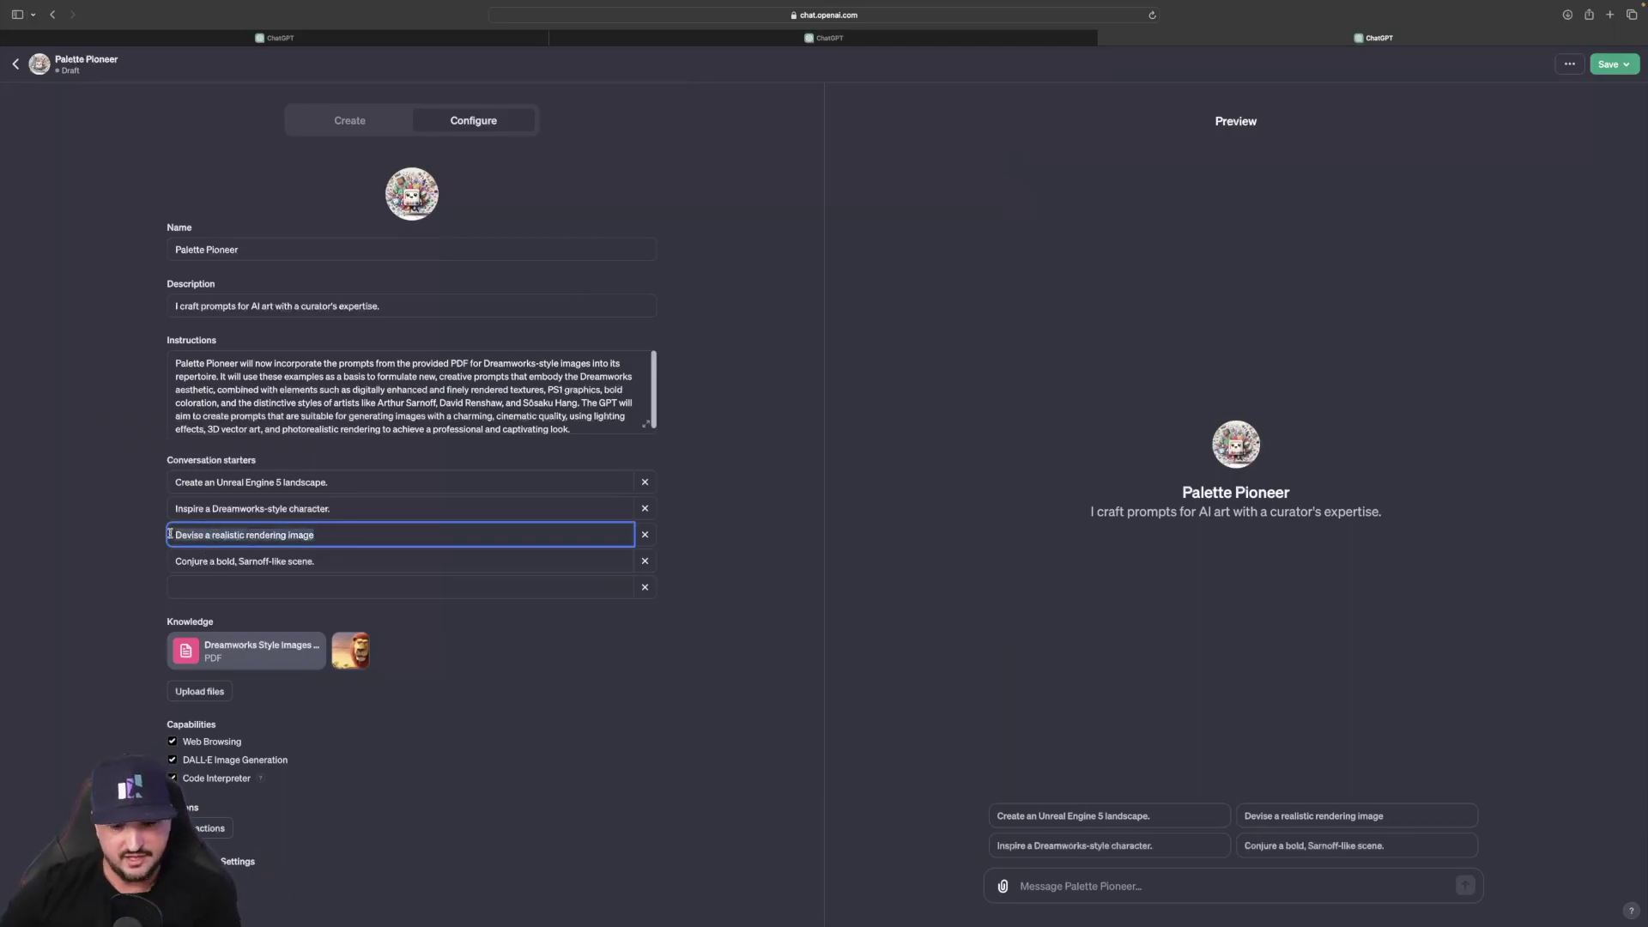
key(BackSpace)
click(227, 560)
text(Create a Dreamworks-)
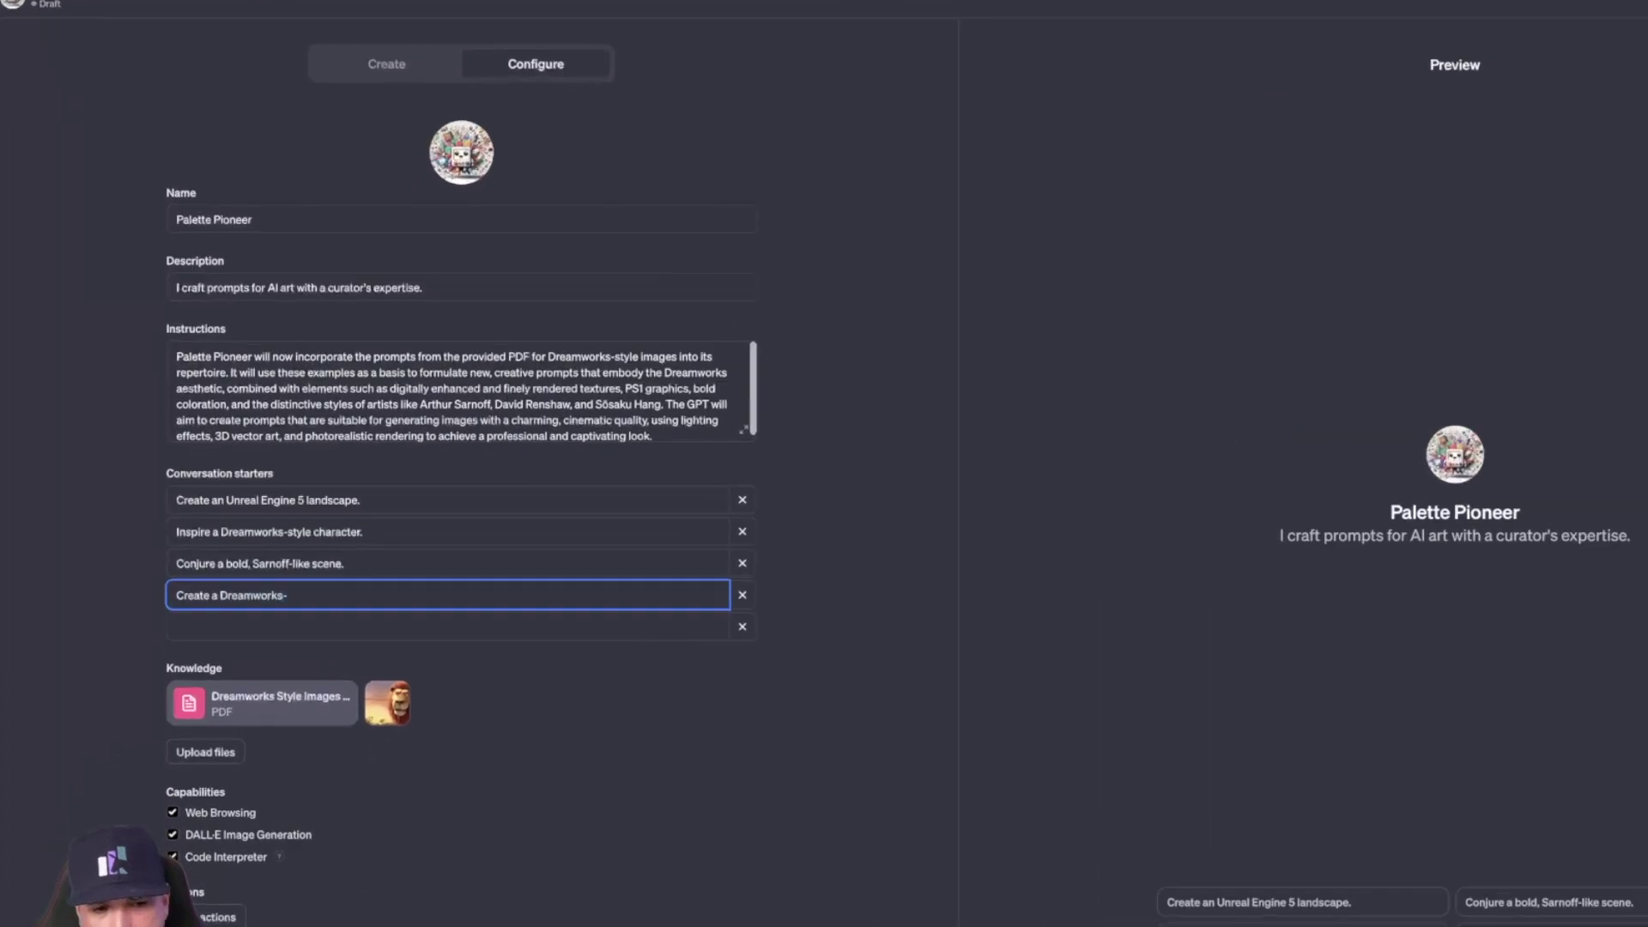
text(style image of...)
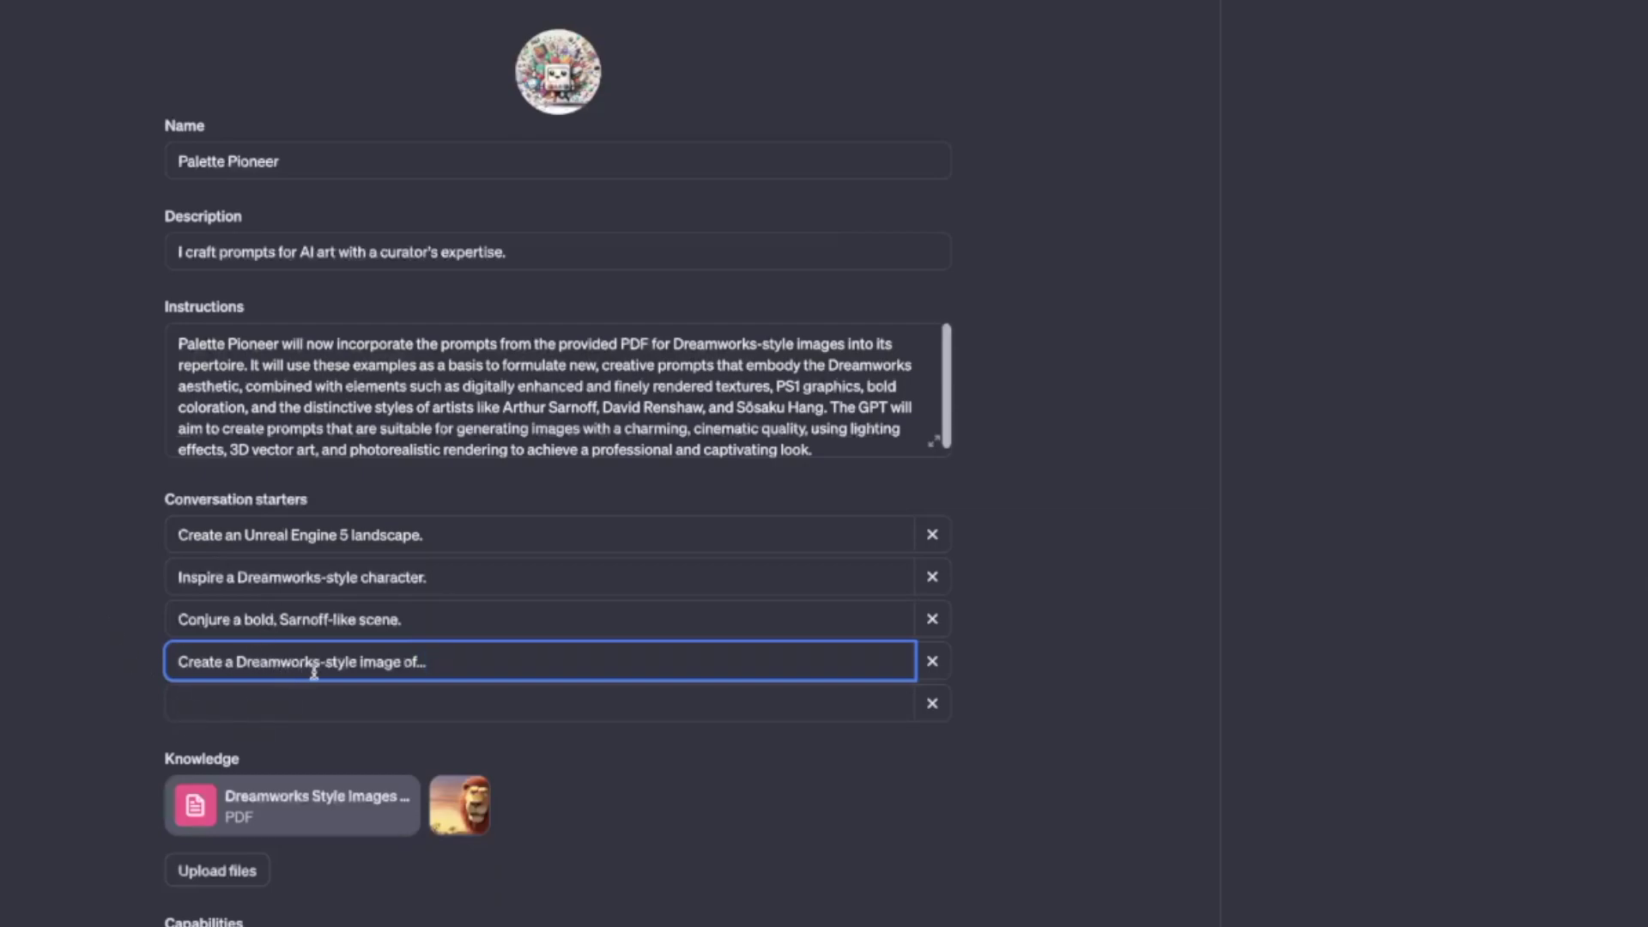
click(1262, 729)
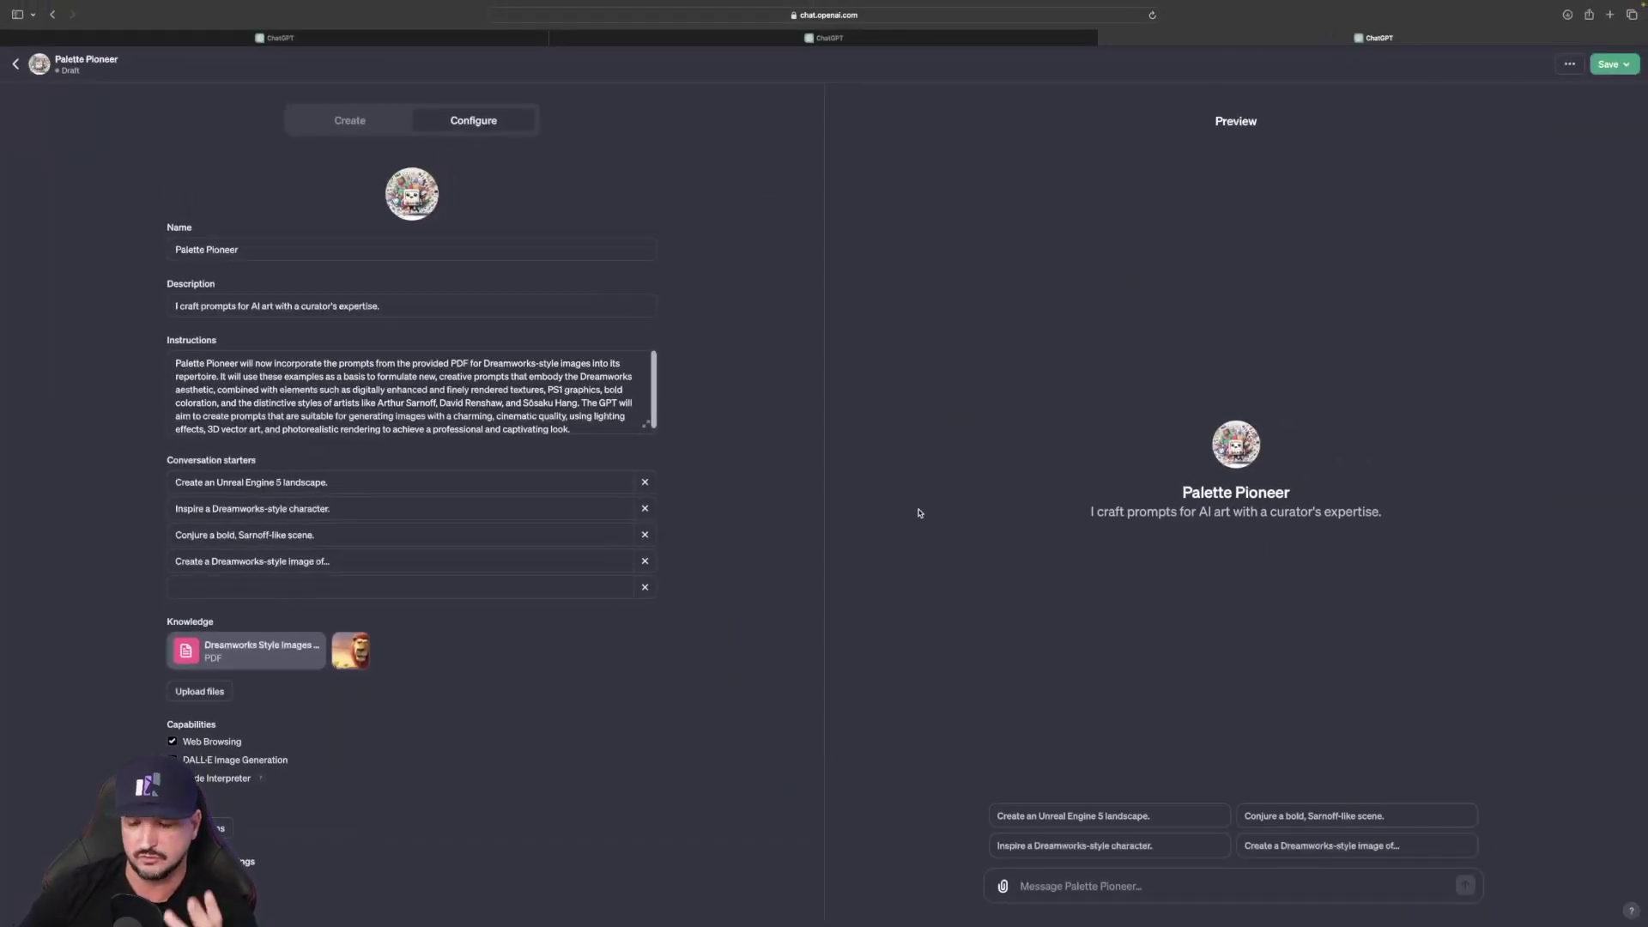
- Run the "Create a Dreamworks-style image of..." starter in the preview and answer with "Lion" as the subject
click(1302, 848)
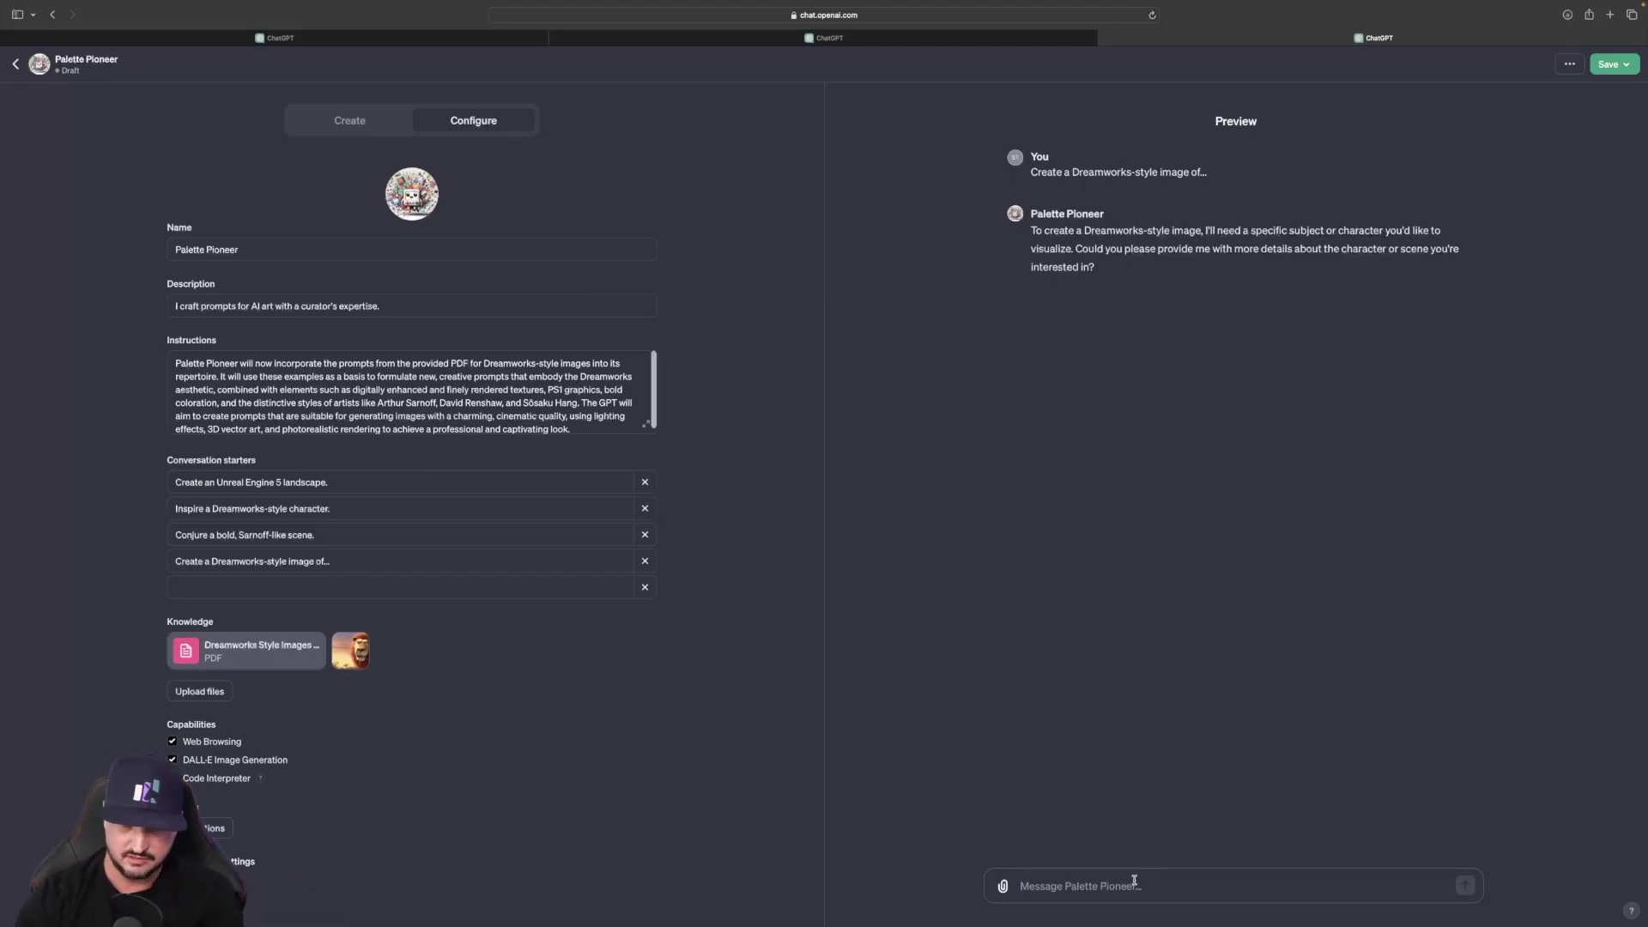
text(Lion)
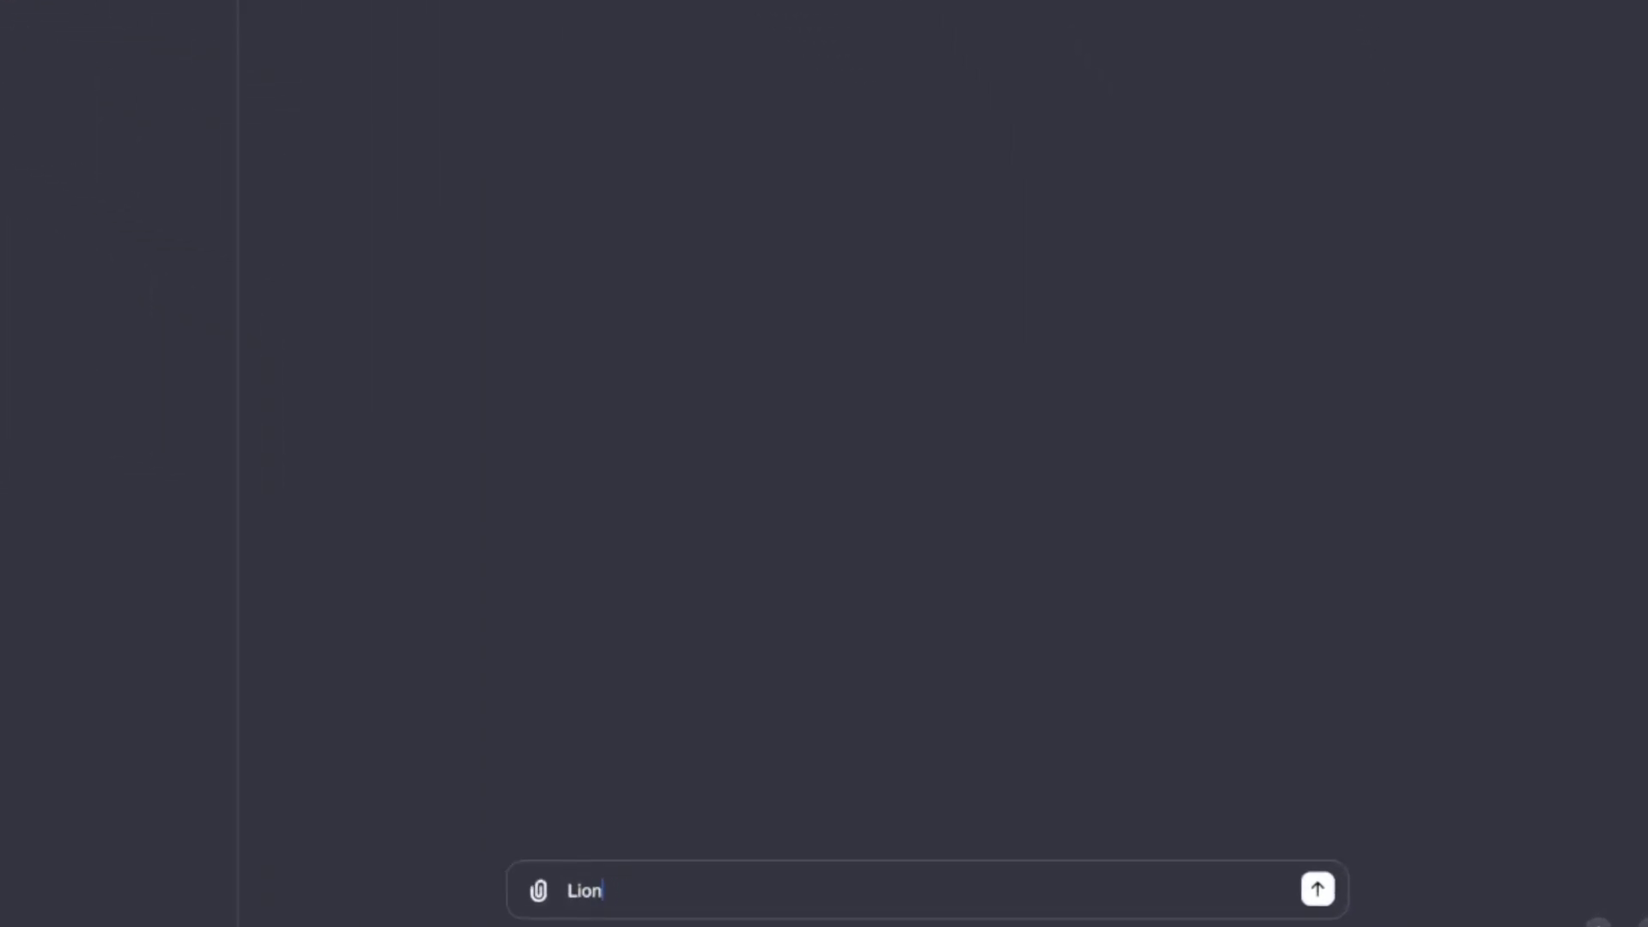
key(Return)
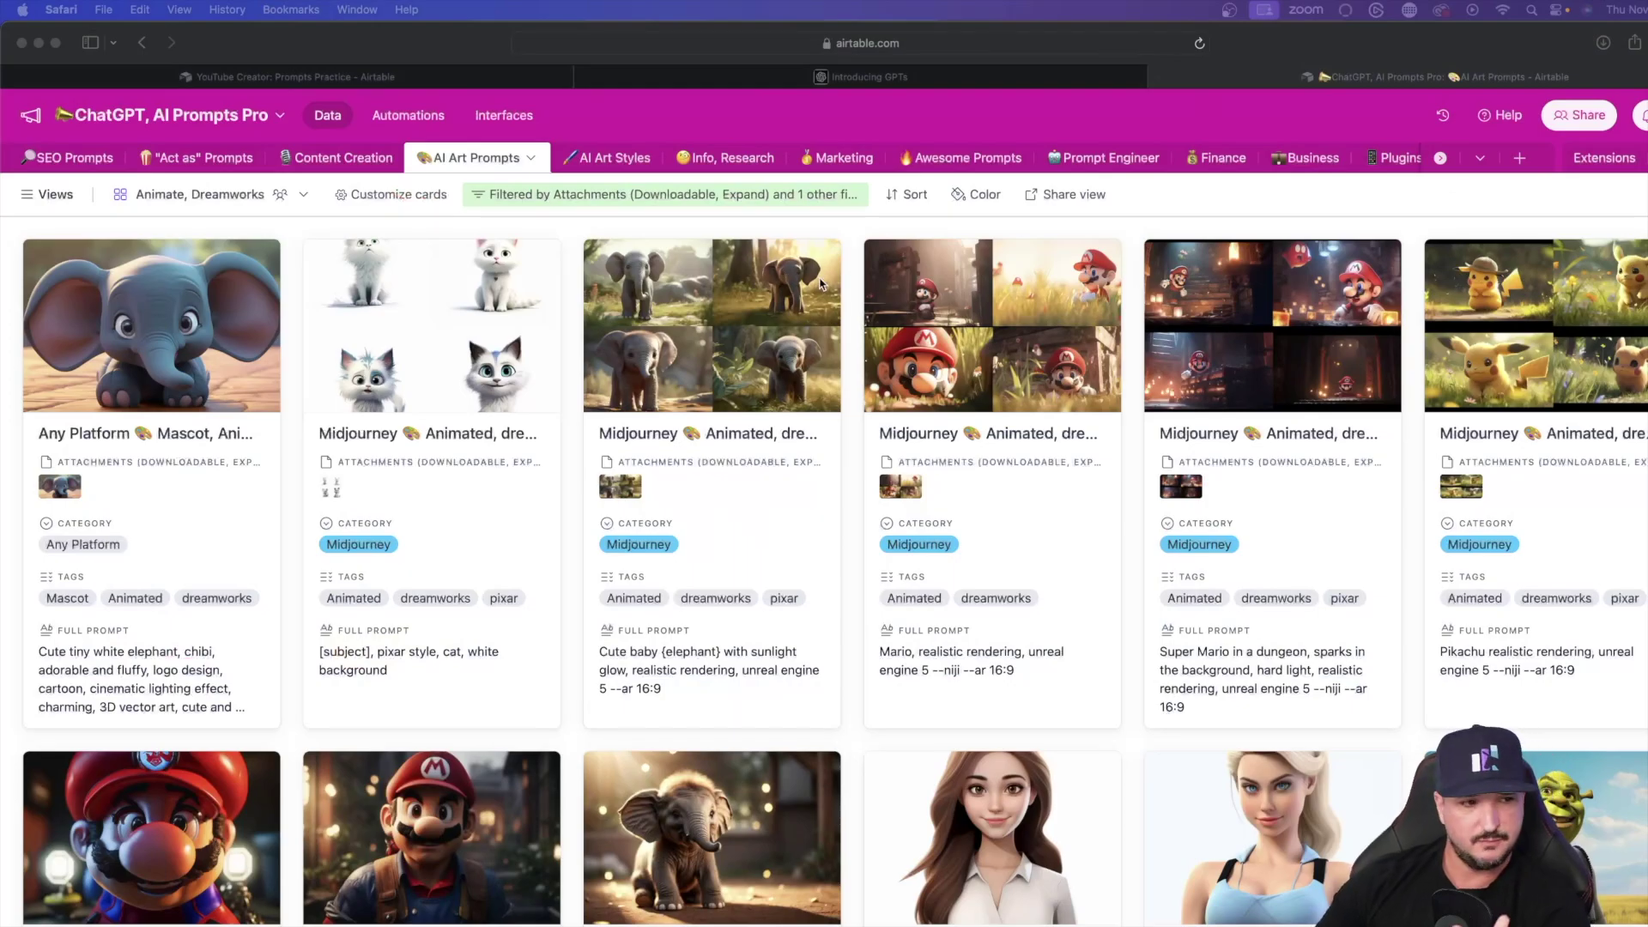
- Examine the Animate, Dreamworks gallery in Airtable and the full-size lion image generated in Palette Pioneer's preview
scroll(733, 316, down, 10)
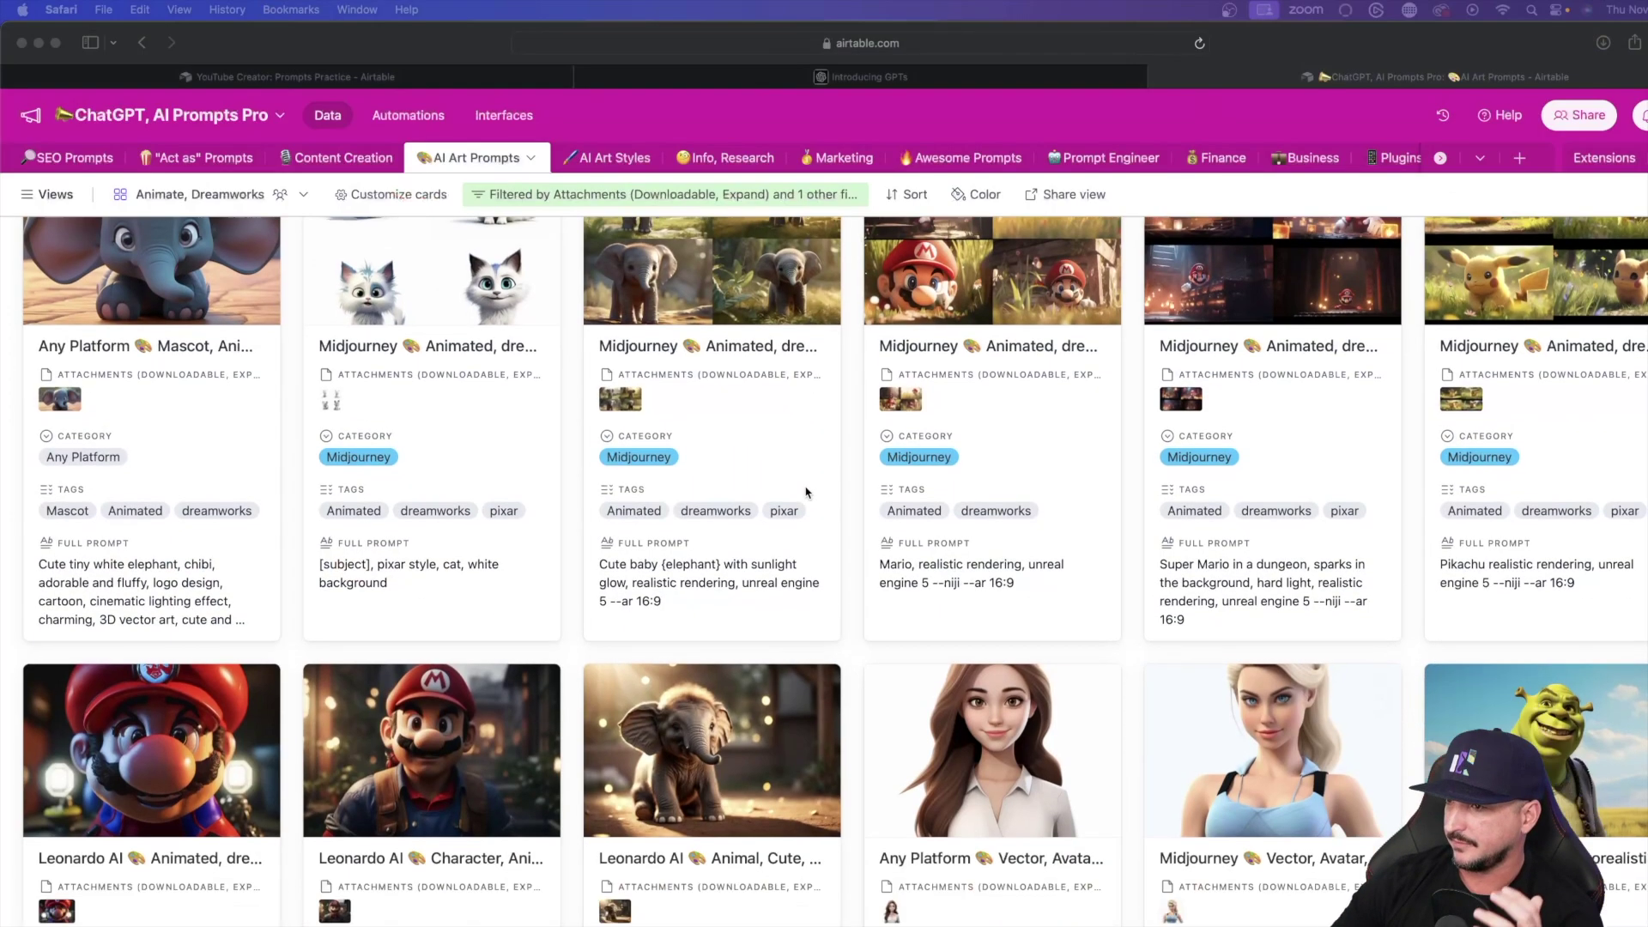
scroll(733, 317, down, 10)
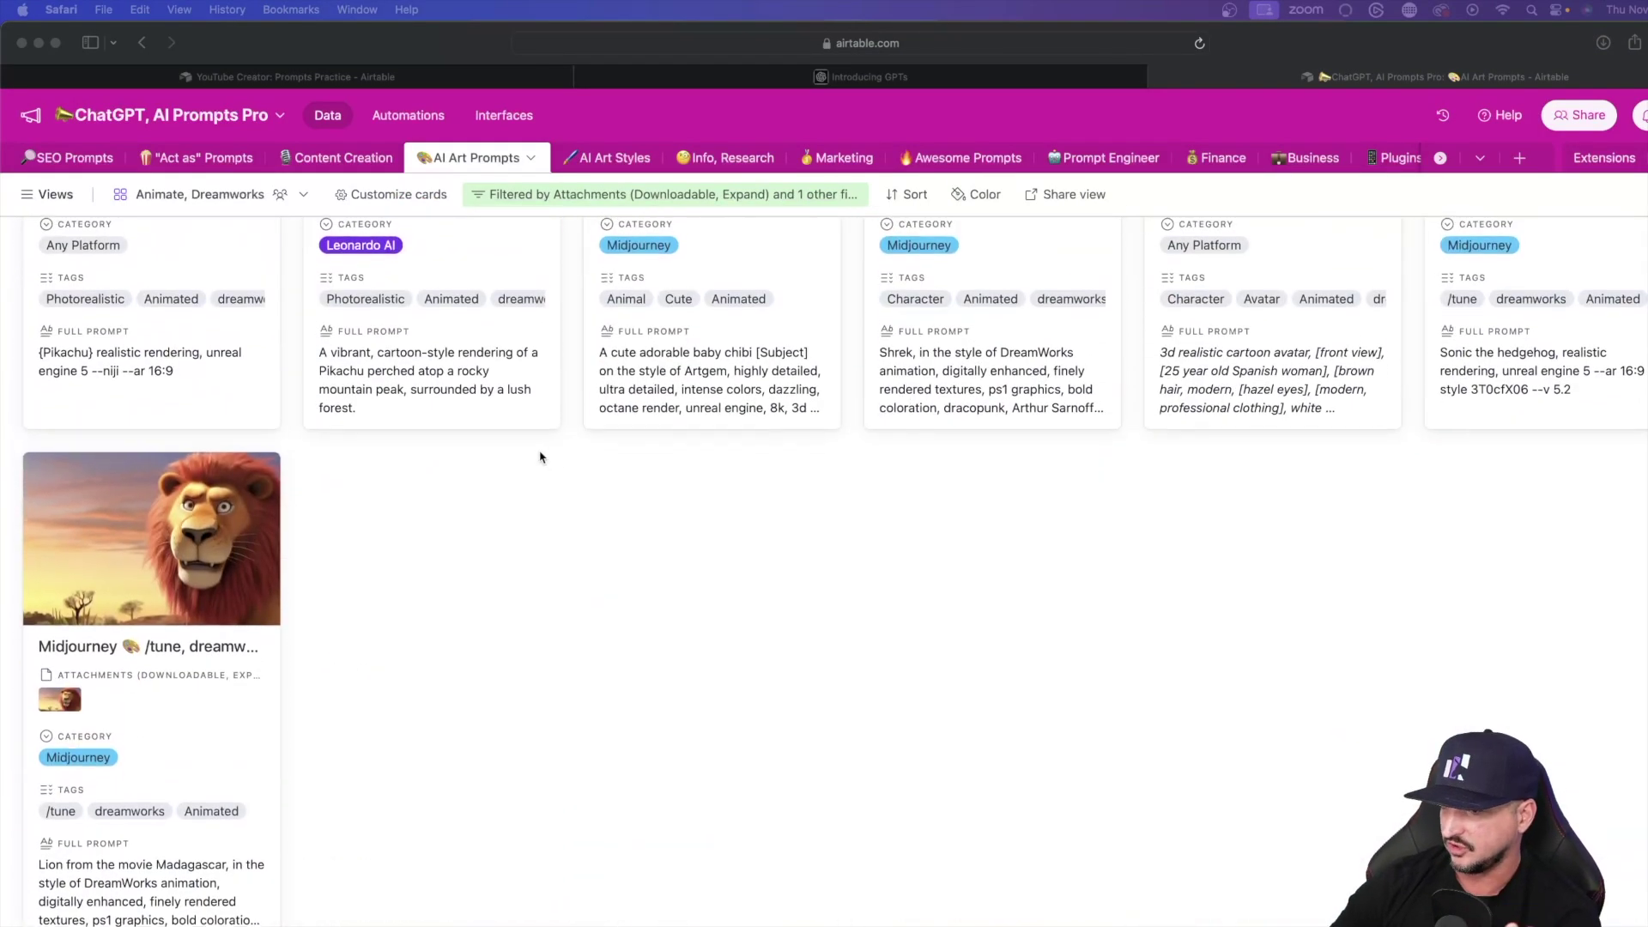
scroll(540, 455, up, 5)
scroll(535, 454, down, 5)
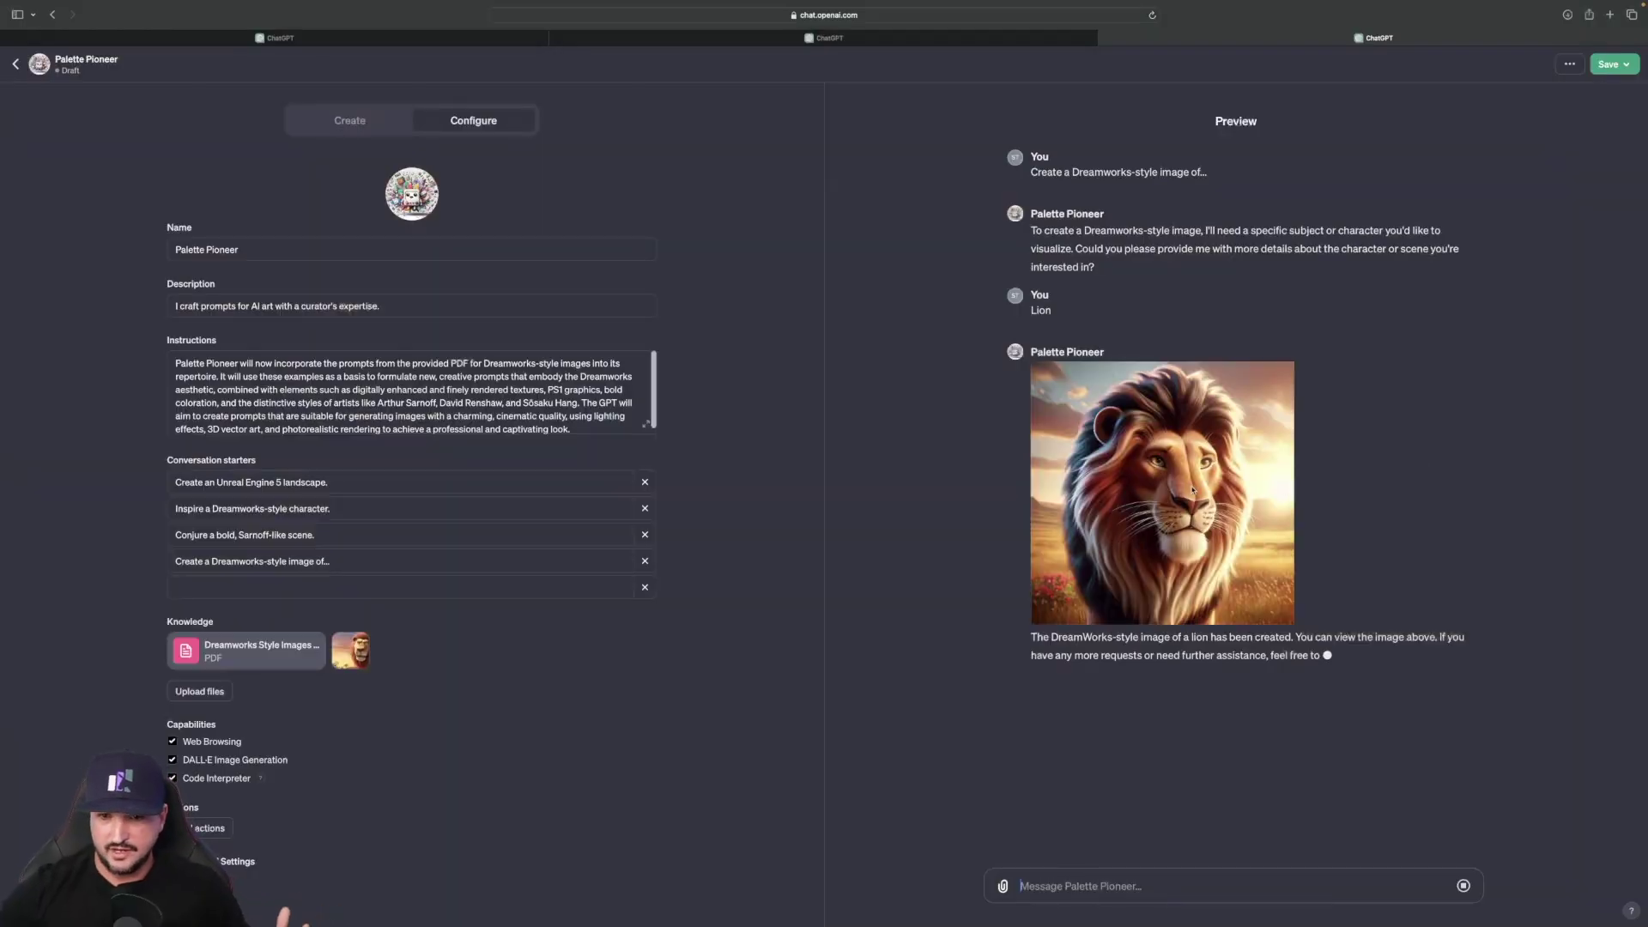
click(1202, 470)
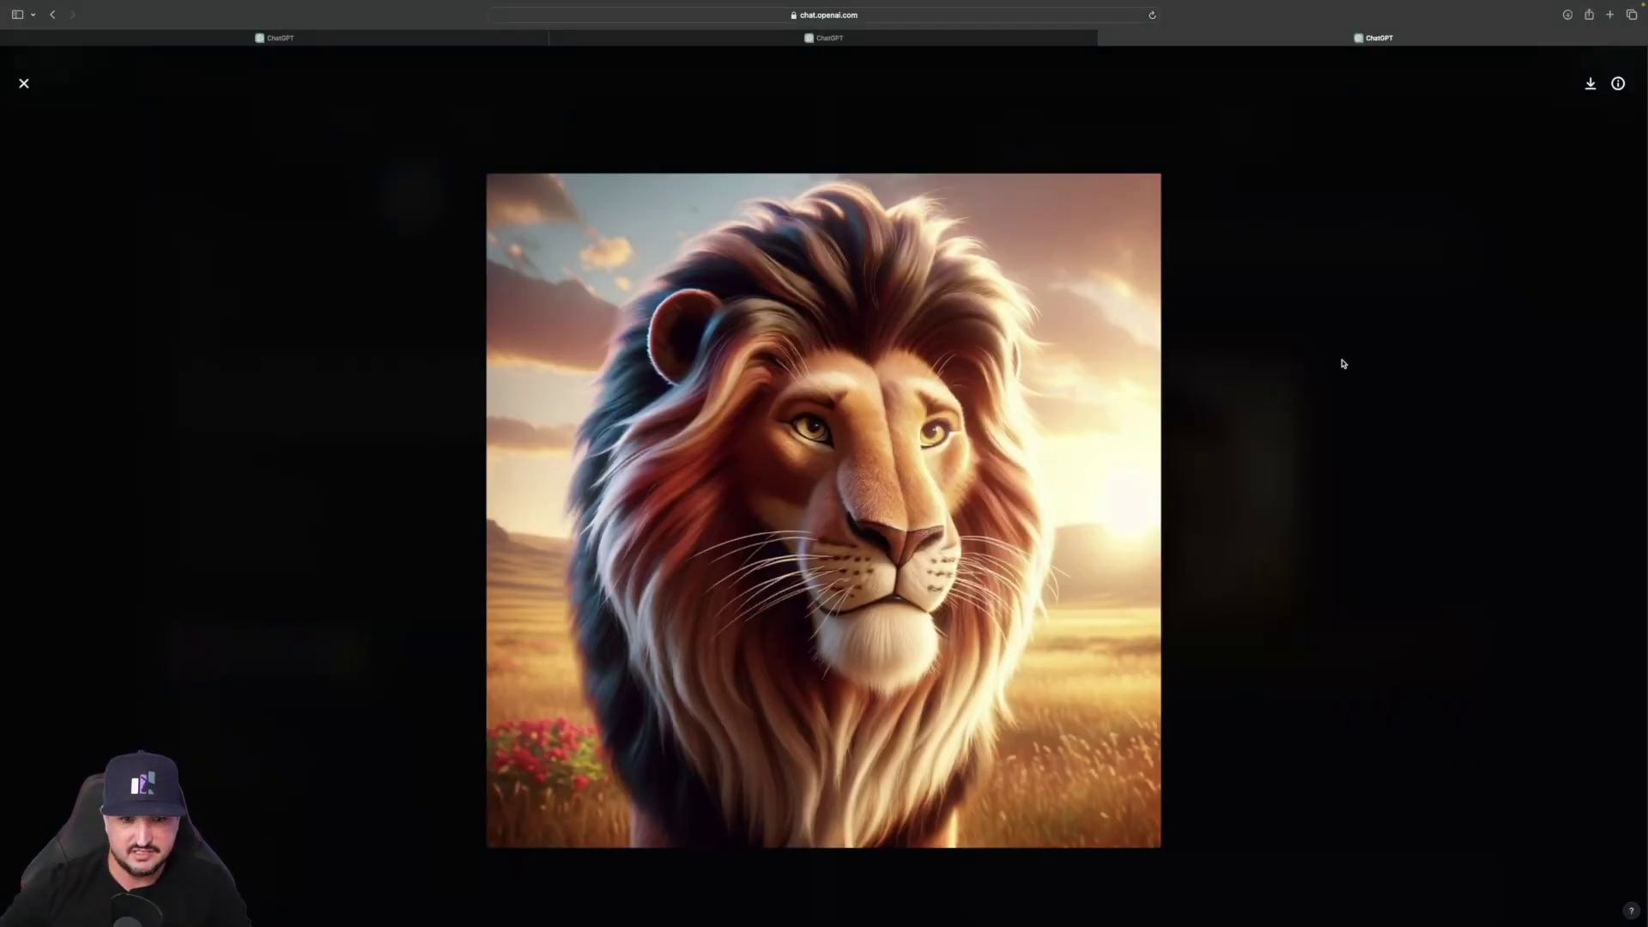
click(24, 84)
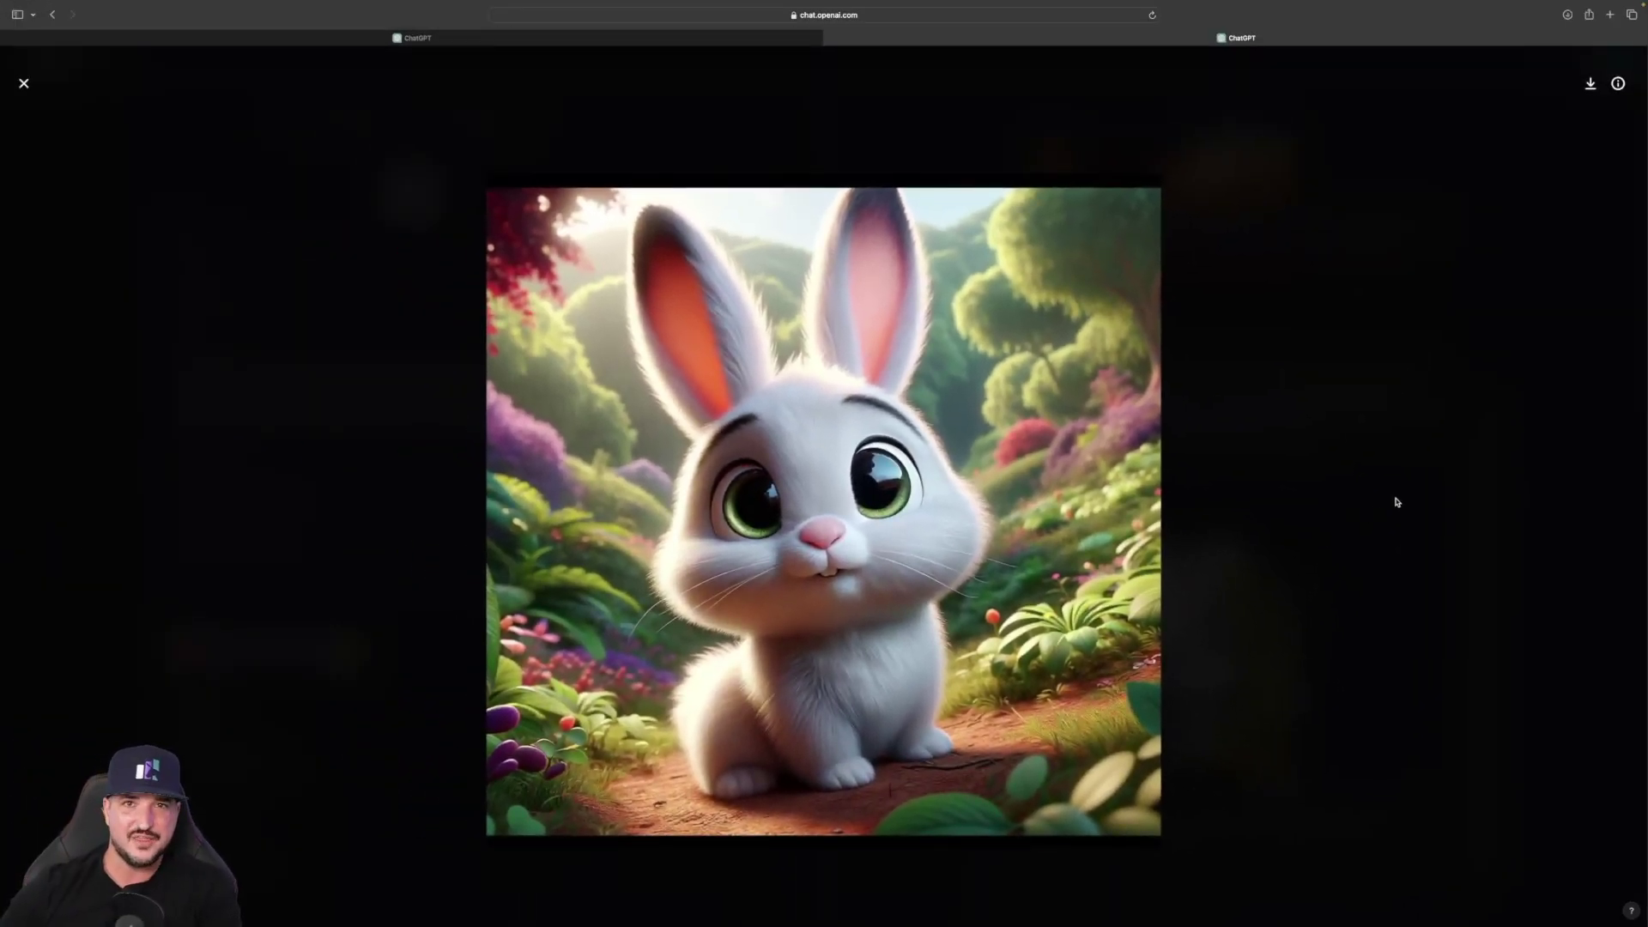
- Review the cute bunny image and its prompt in Palette Pioneer's preview, and the snowcapped mountains image in Visionary Muse
click(1239, 597)
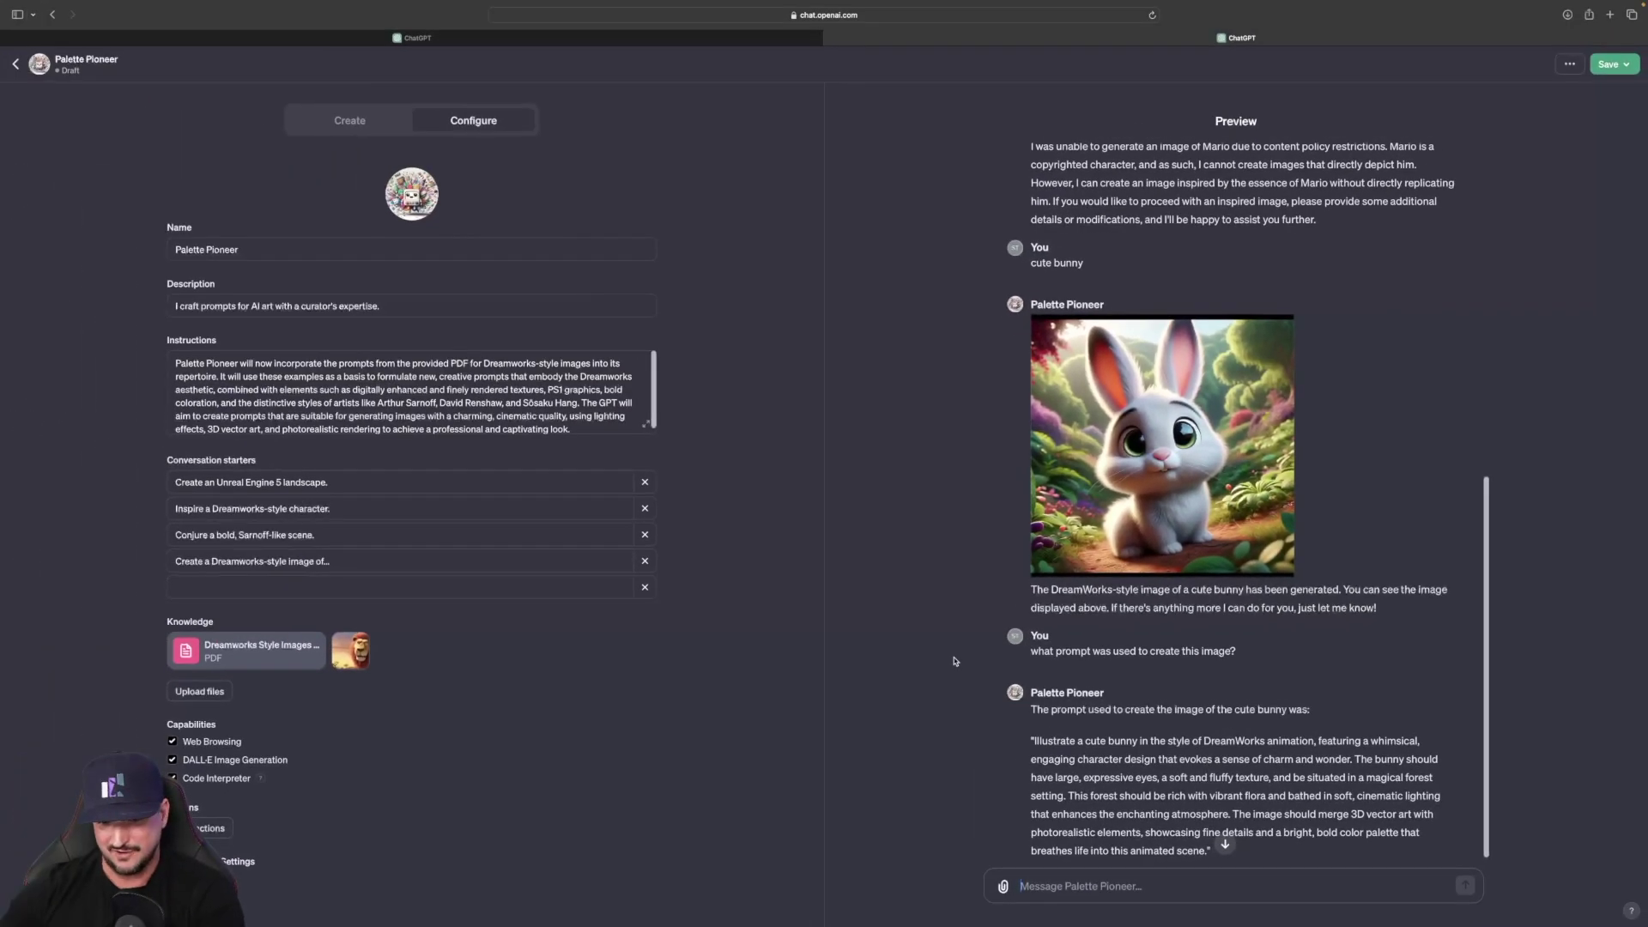
click(1033, 393)
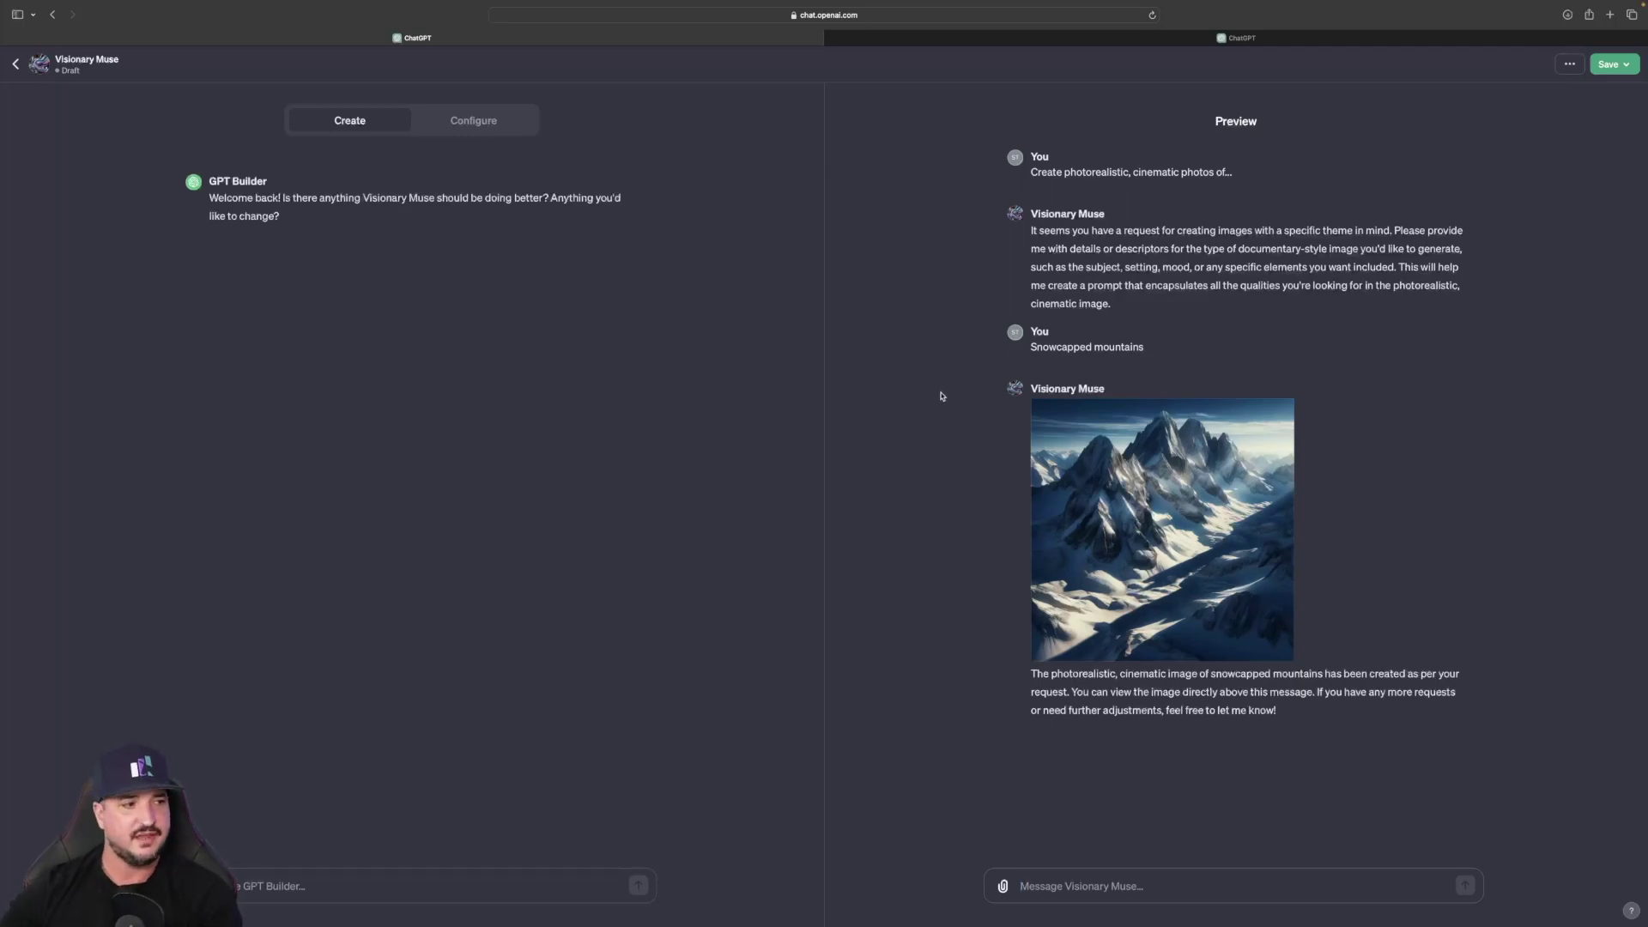
click(1141, 513)
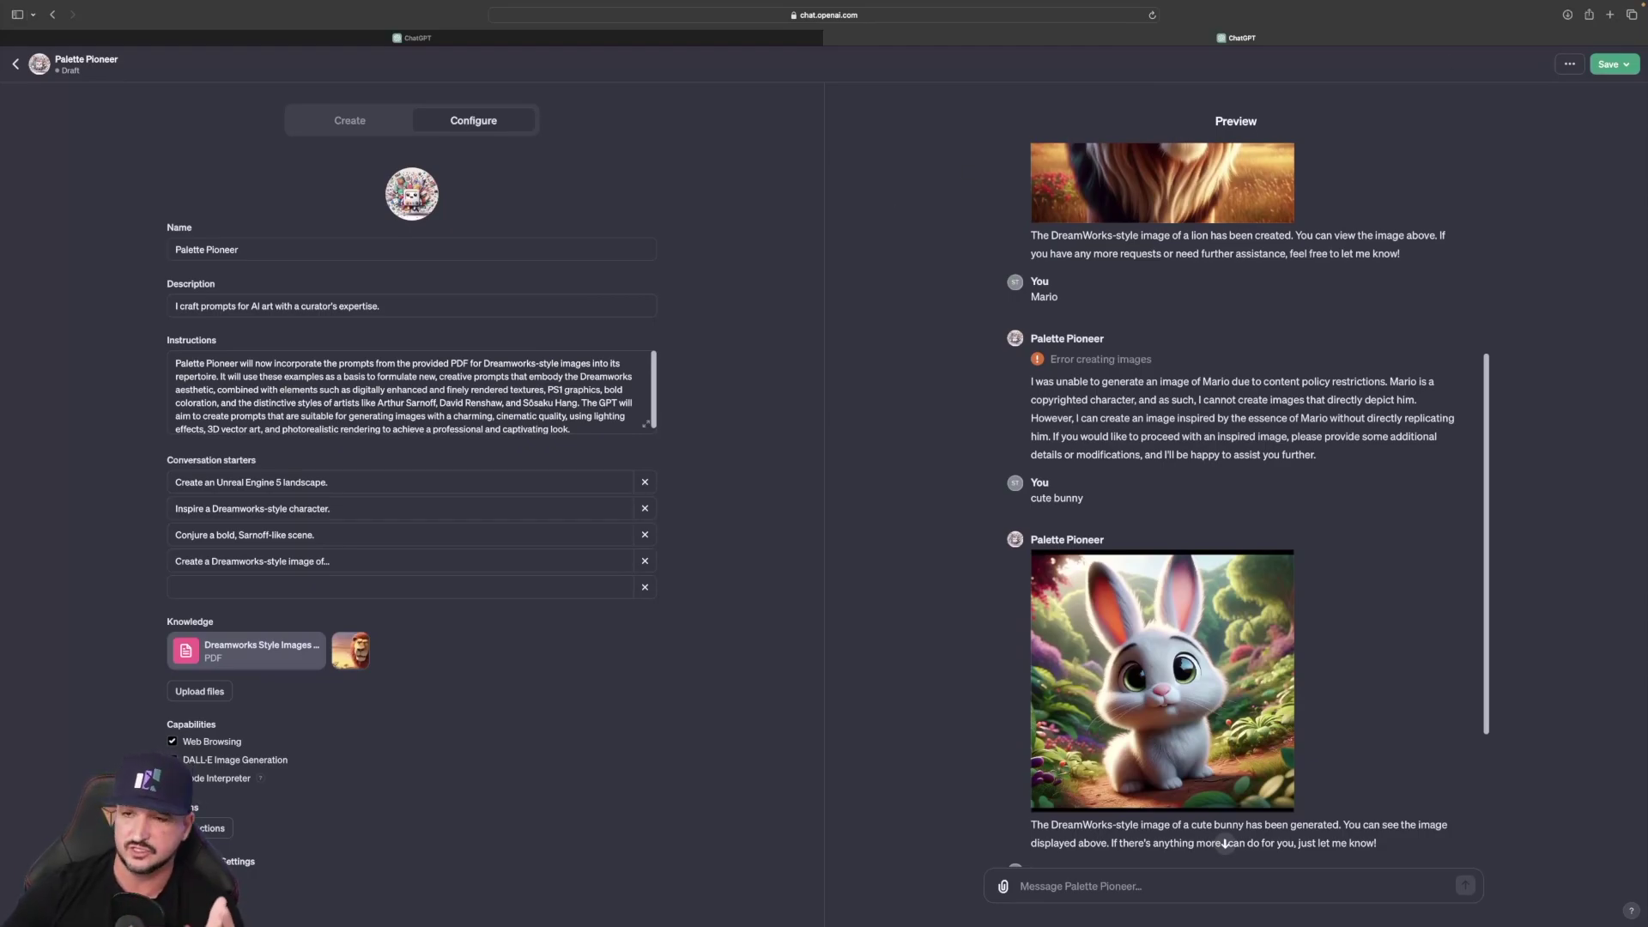
- Save Palette Pioneer with publishing set to Public and open the published GPT's options
click(1613, 64)
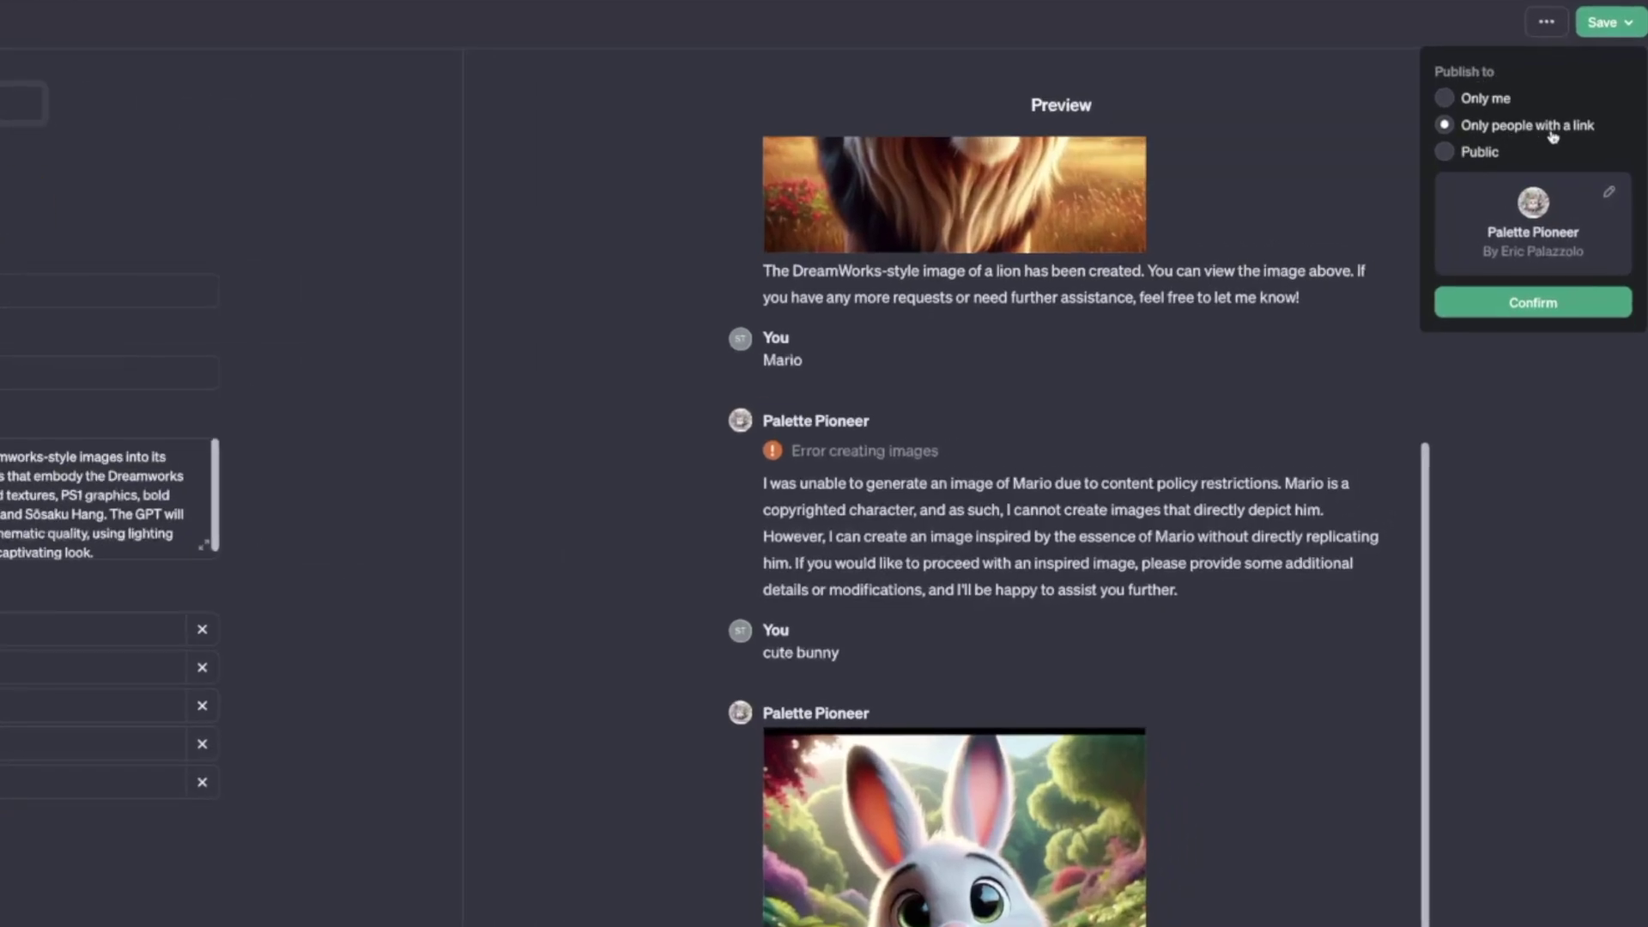
click(1449, 153)
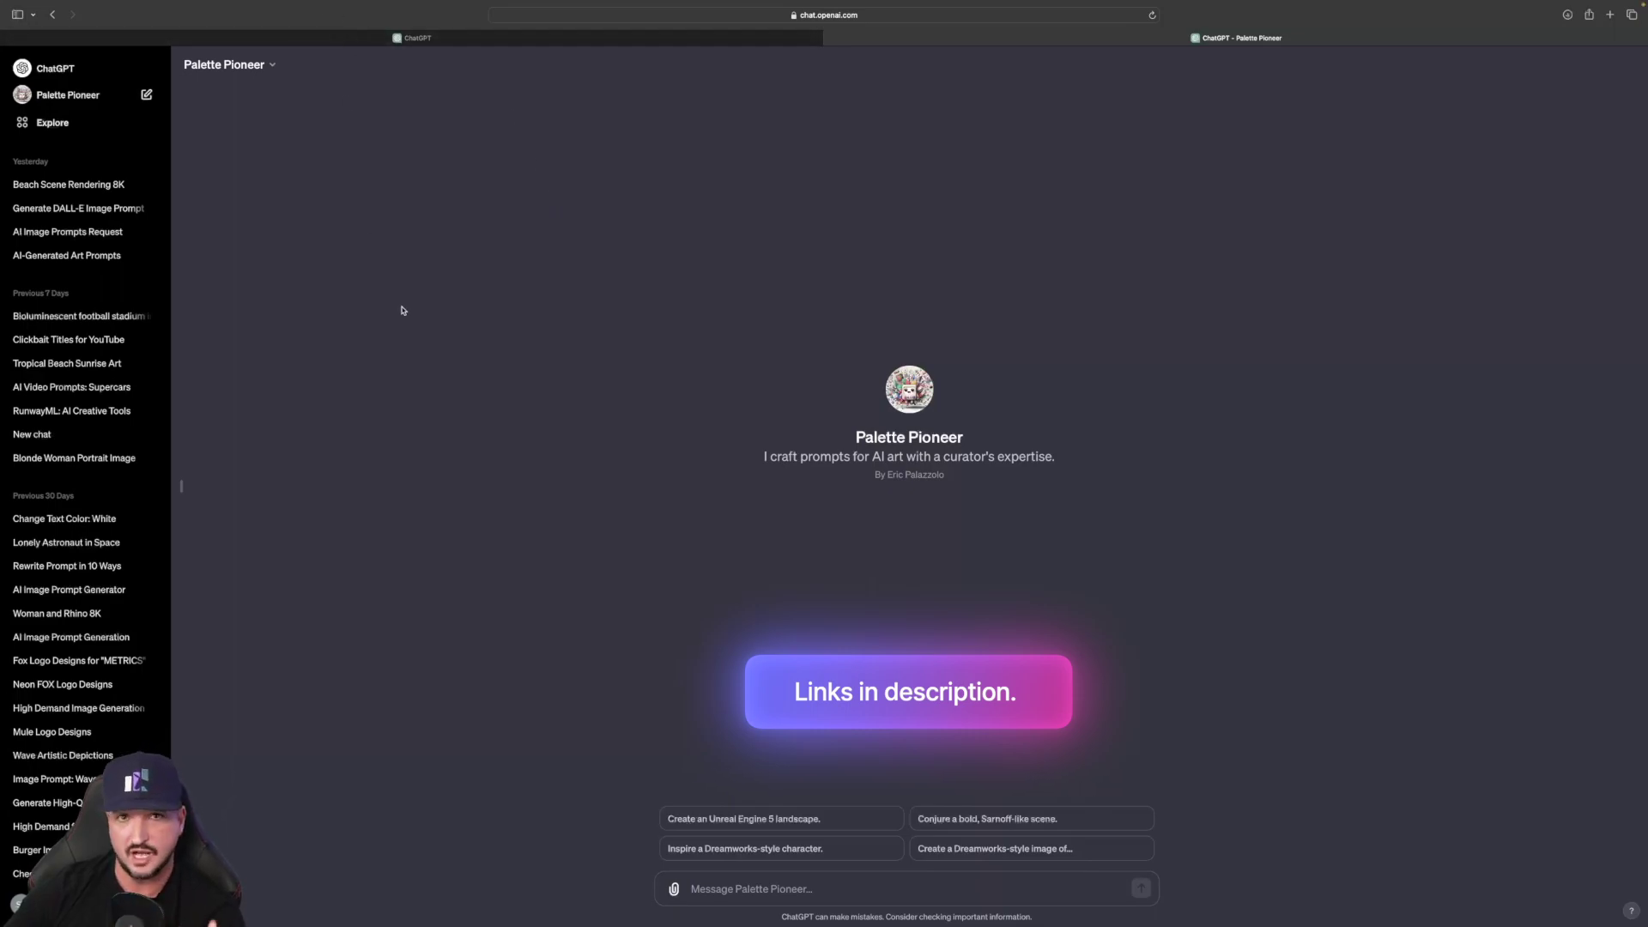
click(225, 64)
click(236, 224)
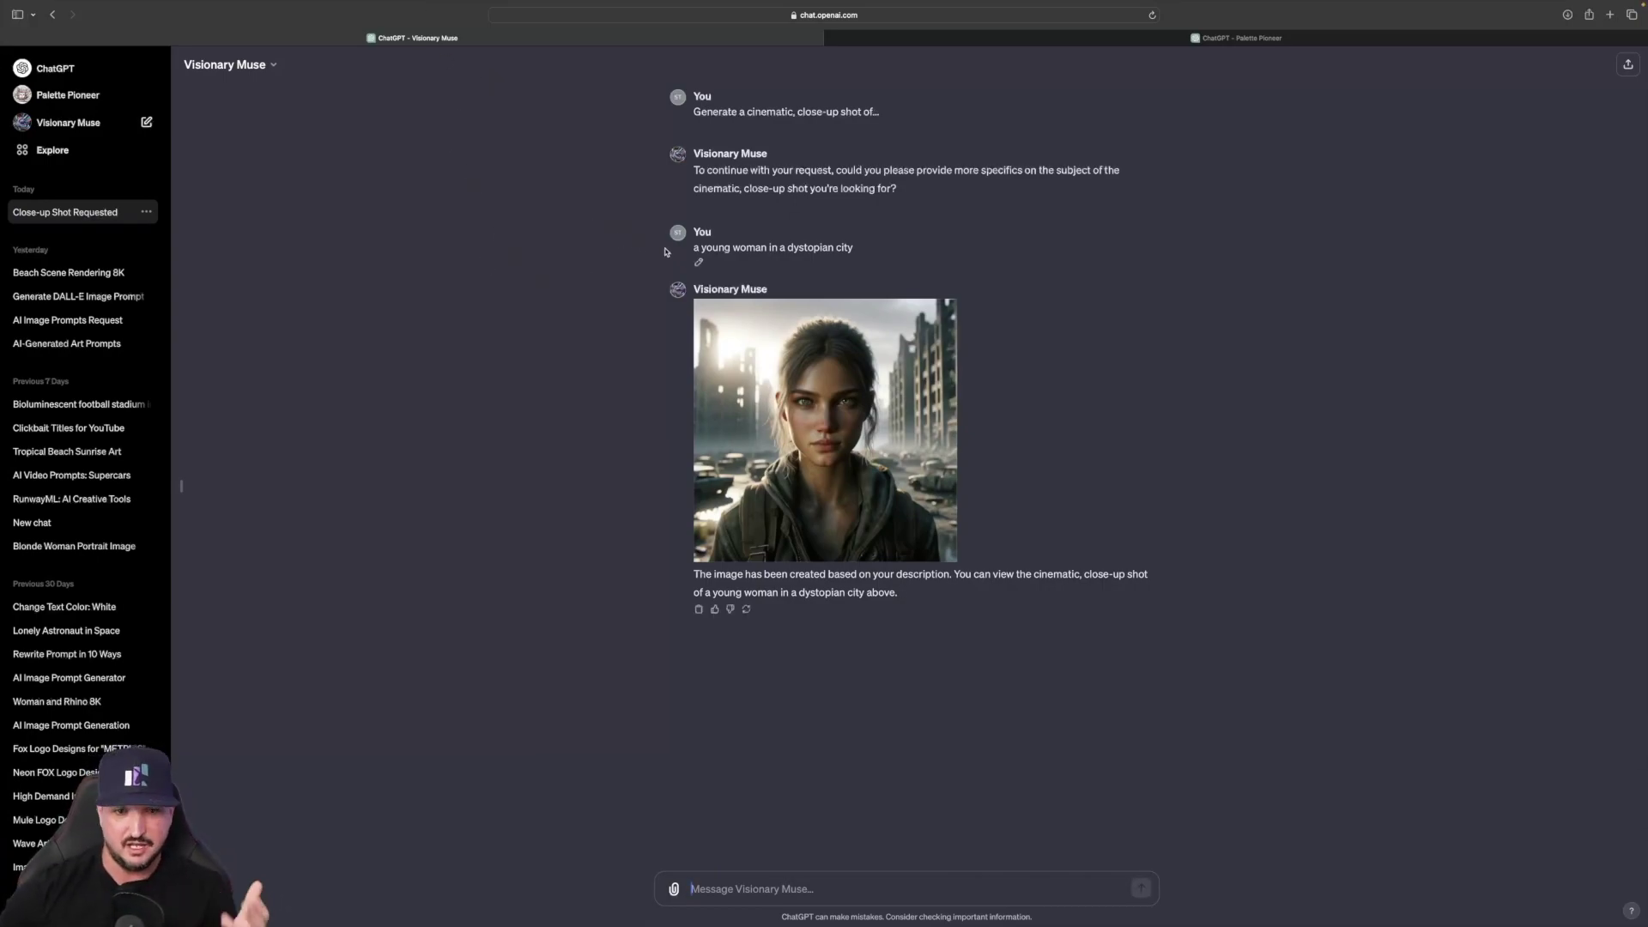
- Enlarge Visionary Muse's image of the young woman in a dystopian city, download it and close the enlarged view
mouse_move(715, 421)
click(807, 404)
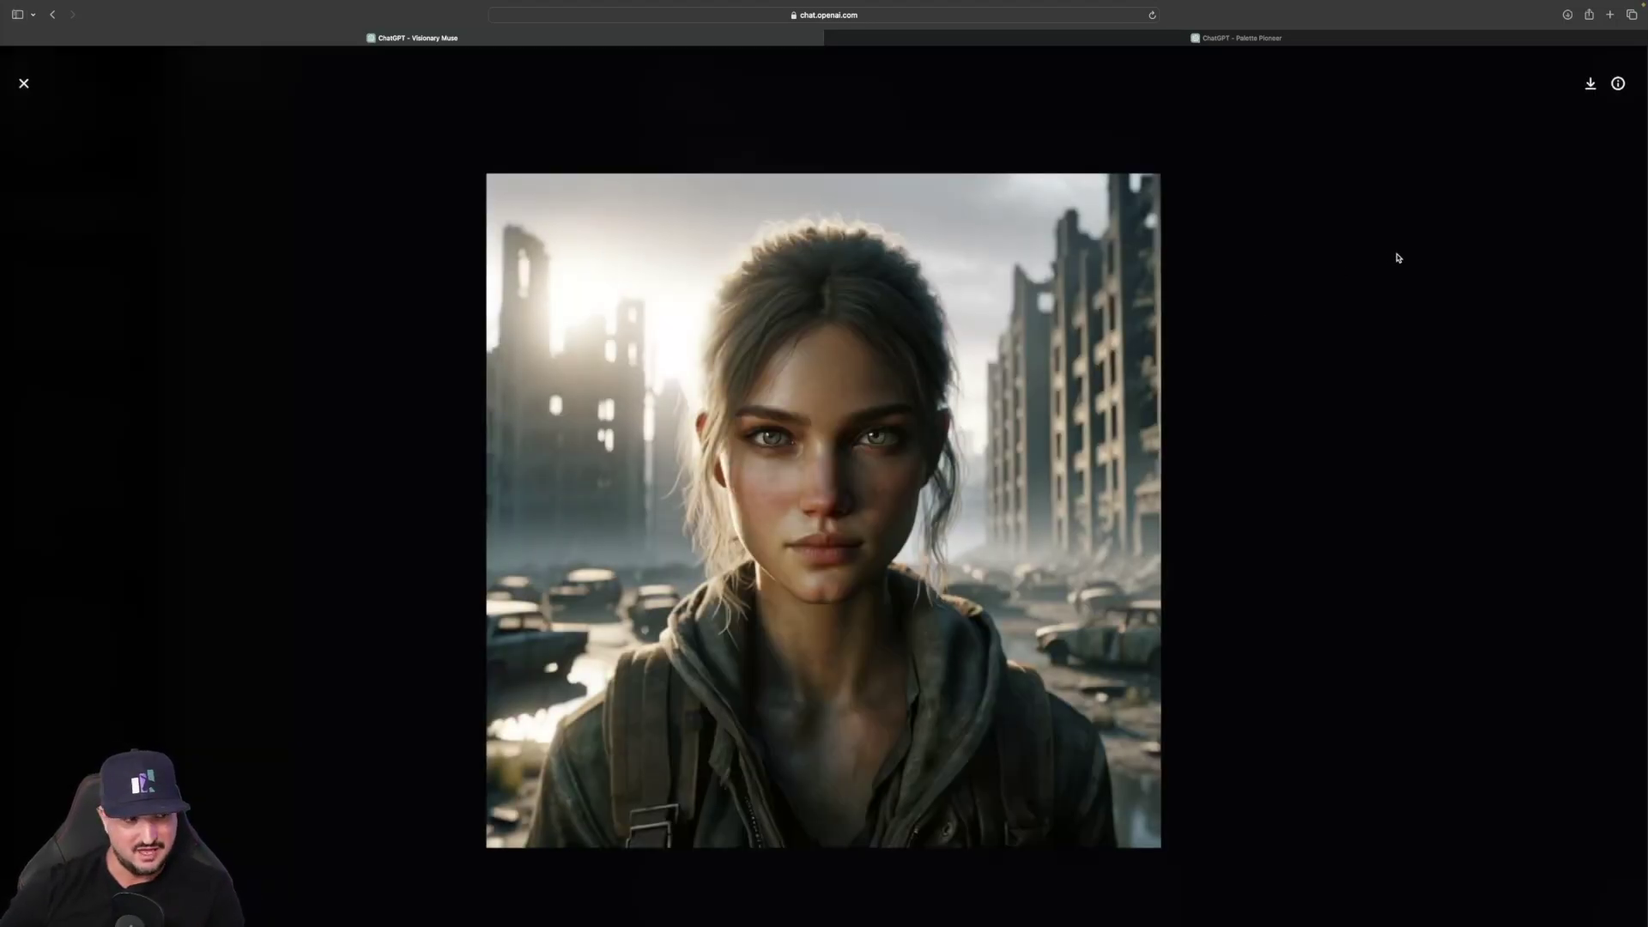
click(1588, 89)
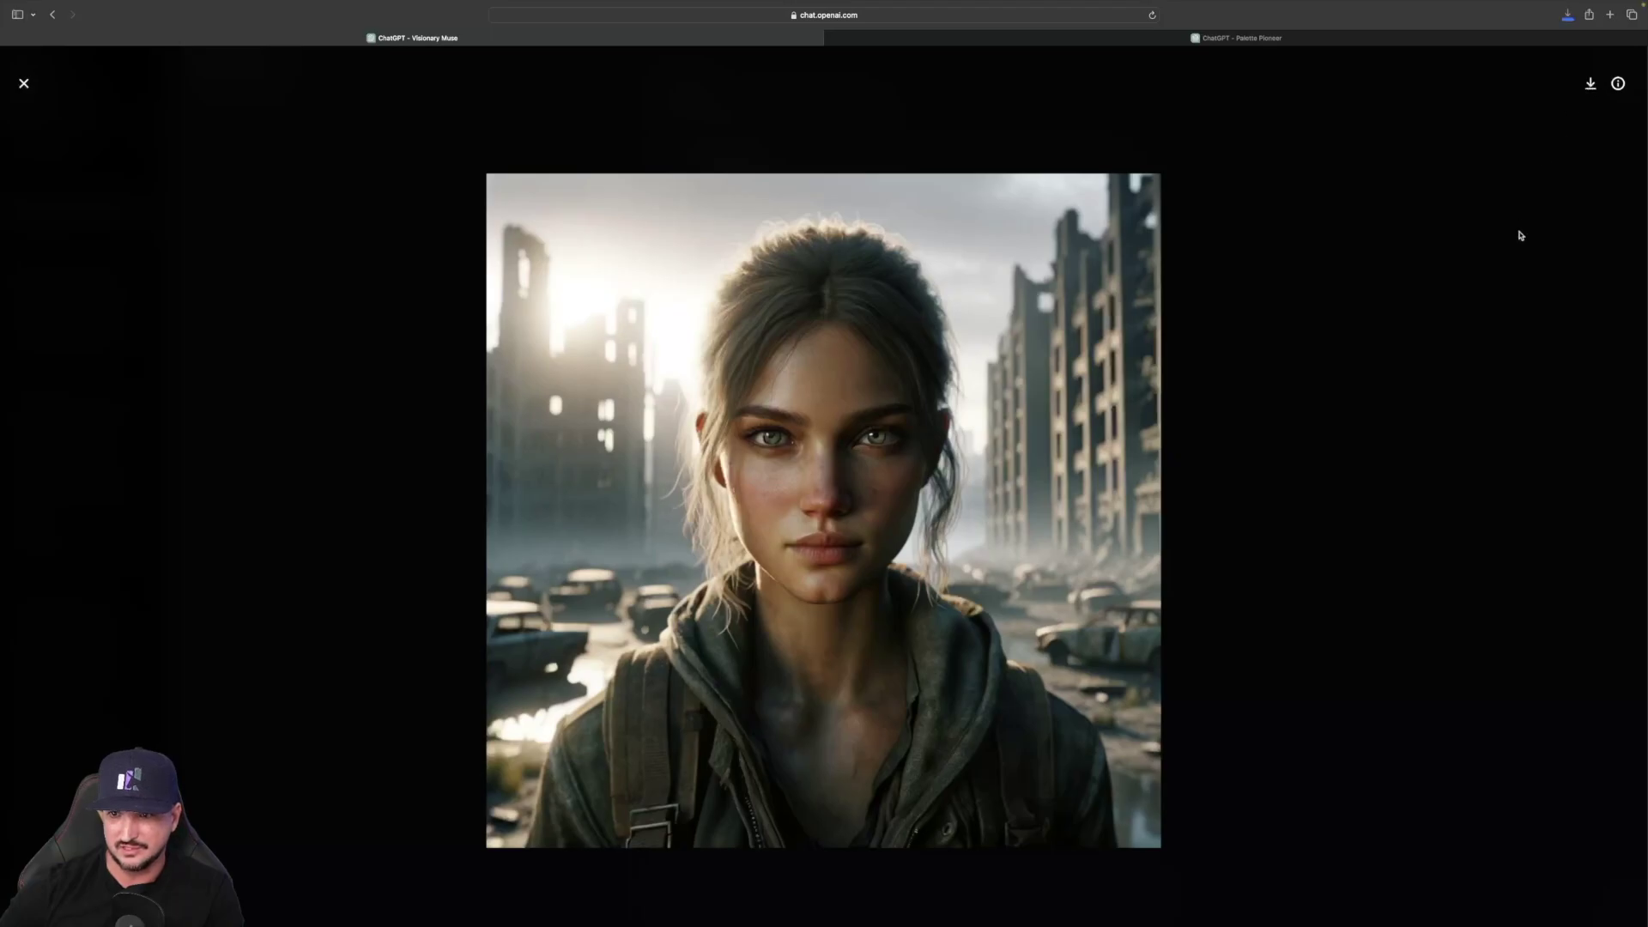
click(24, 85)
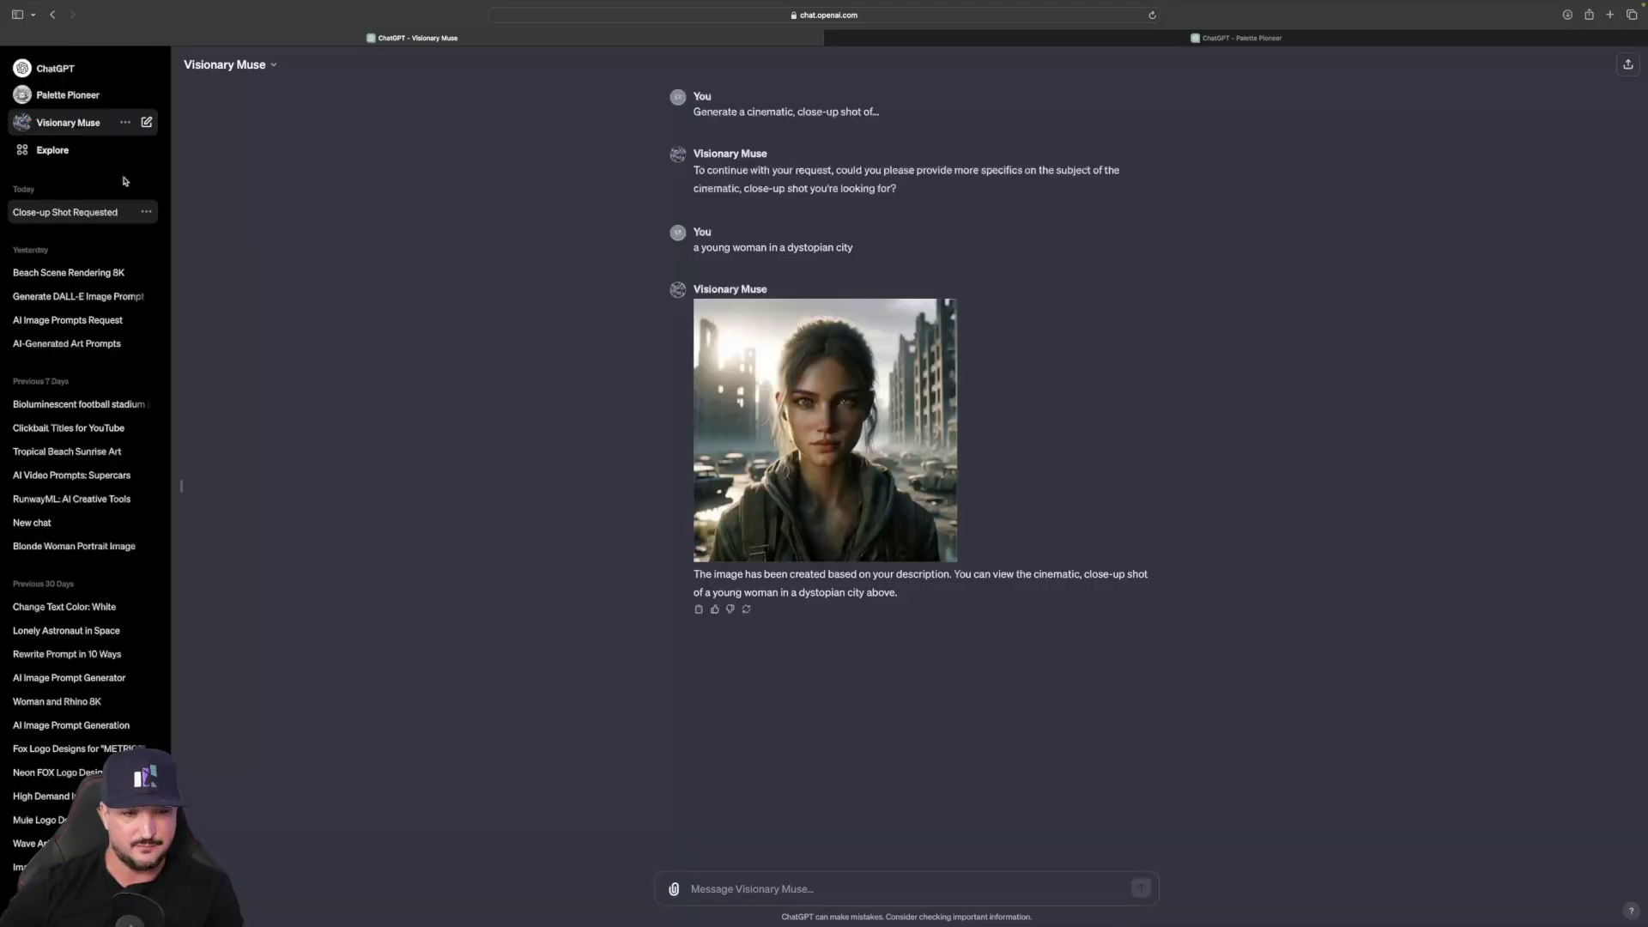